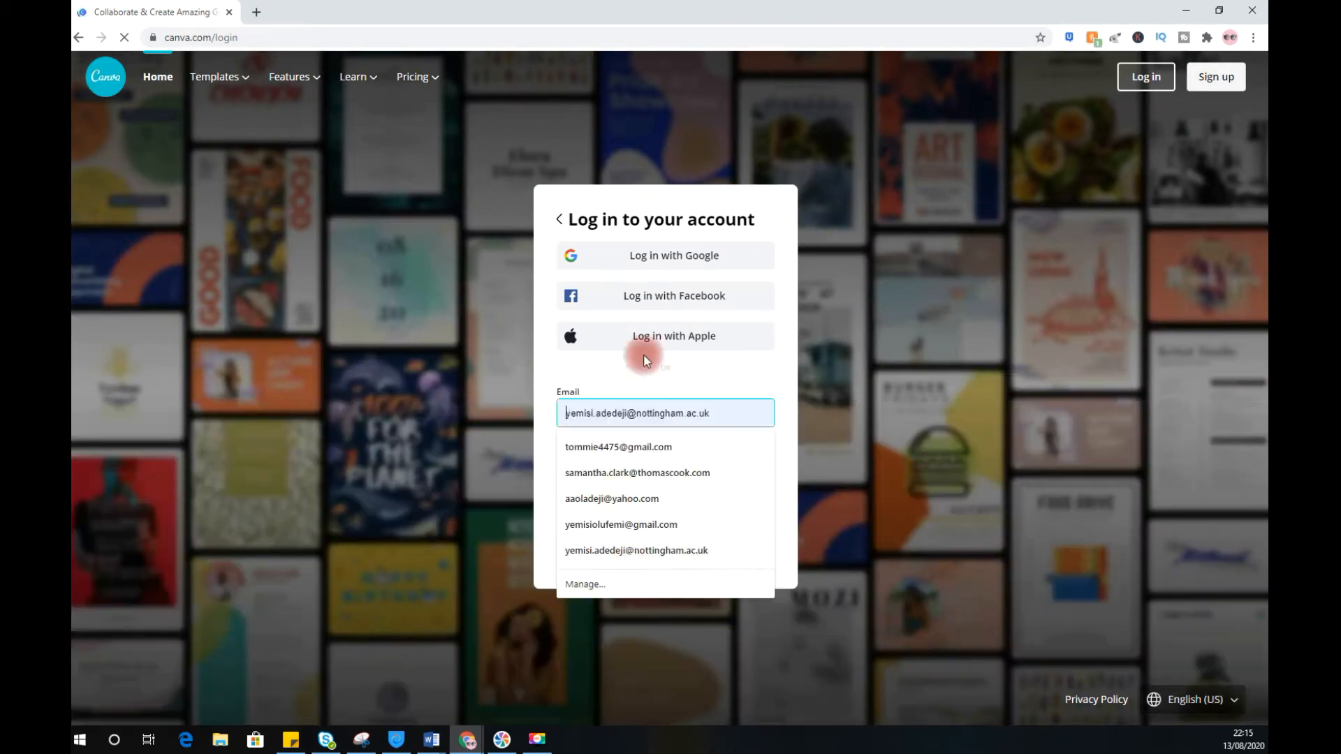
Switch from the login form to account sign-up, dismiss the rewards offer, and choose to sign up with email.
click(789, 335)
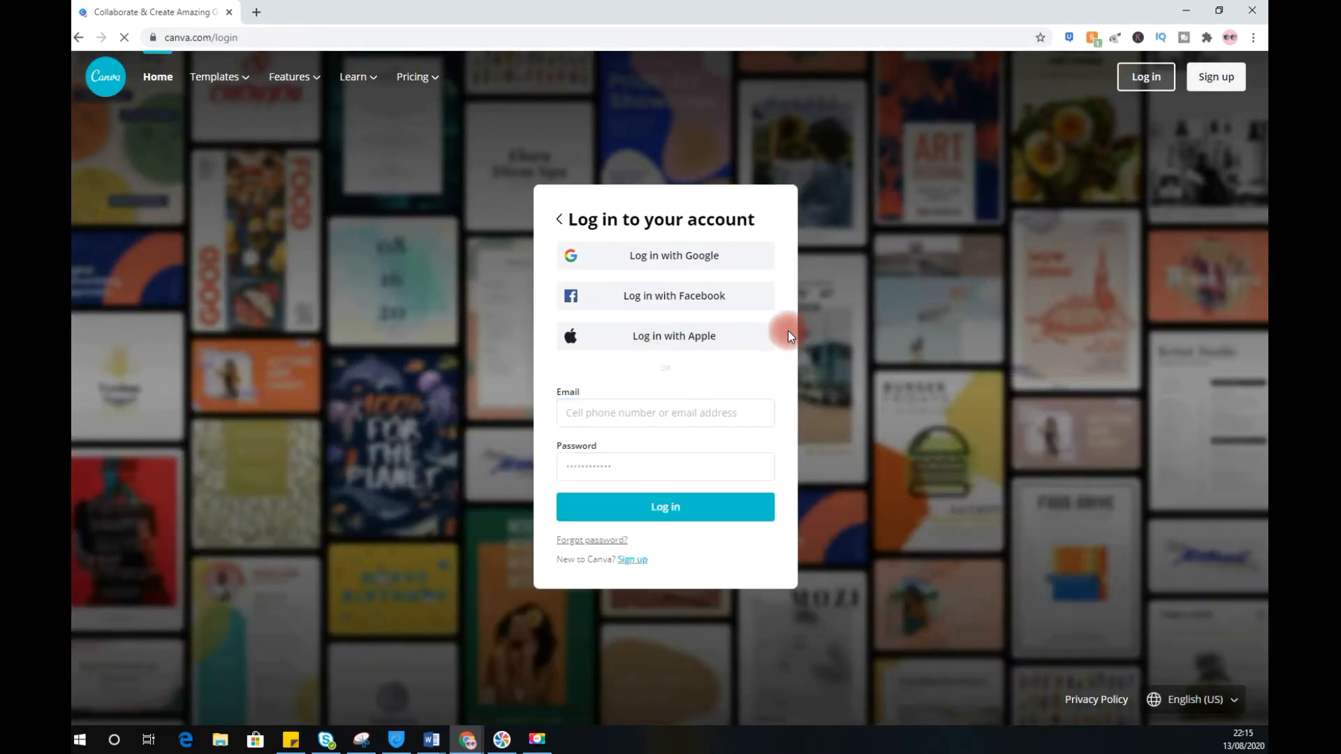
click(633, 561)
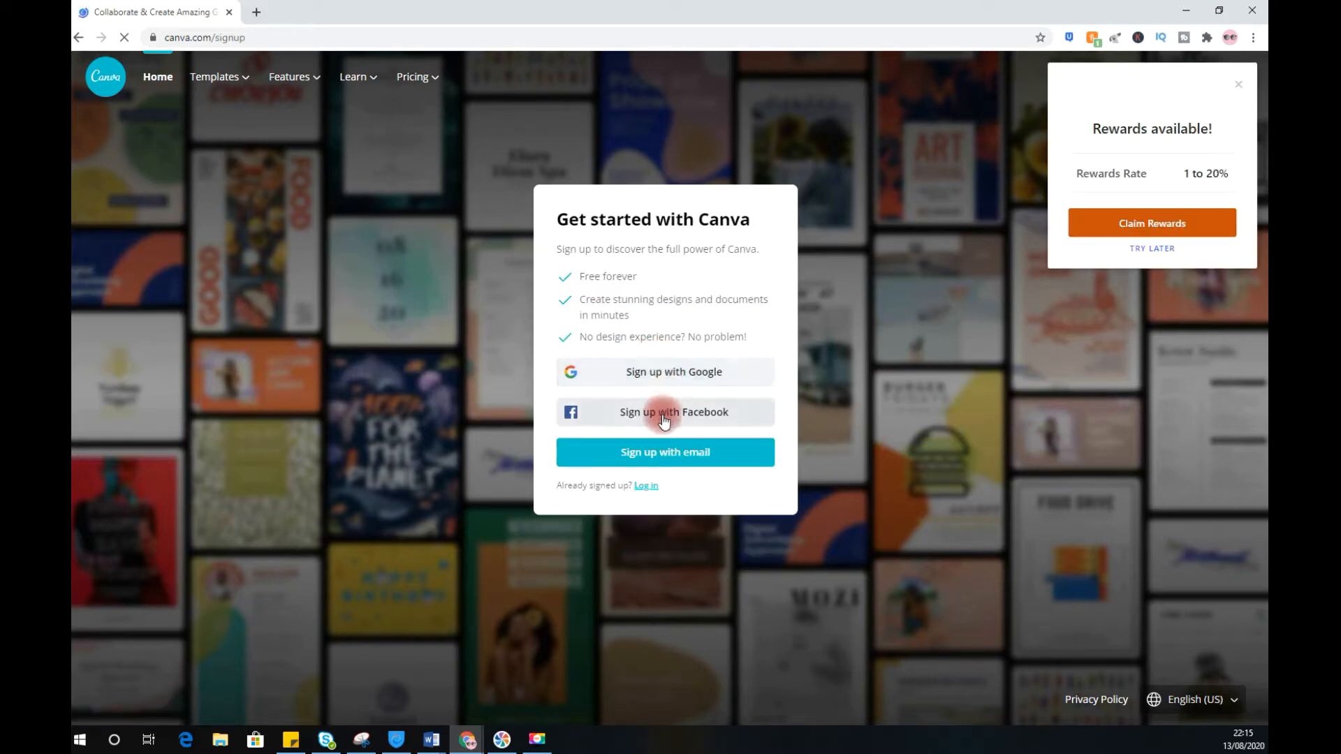
click(1234, 89)
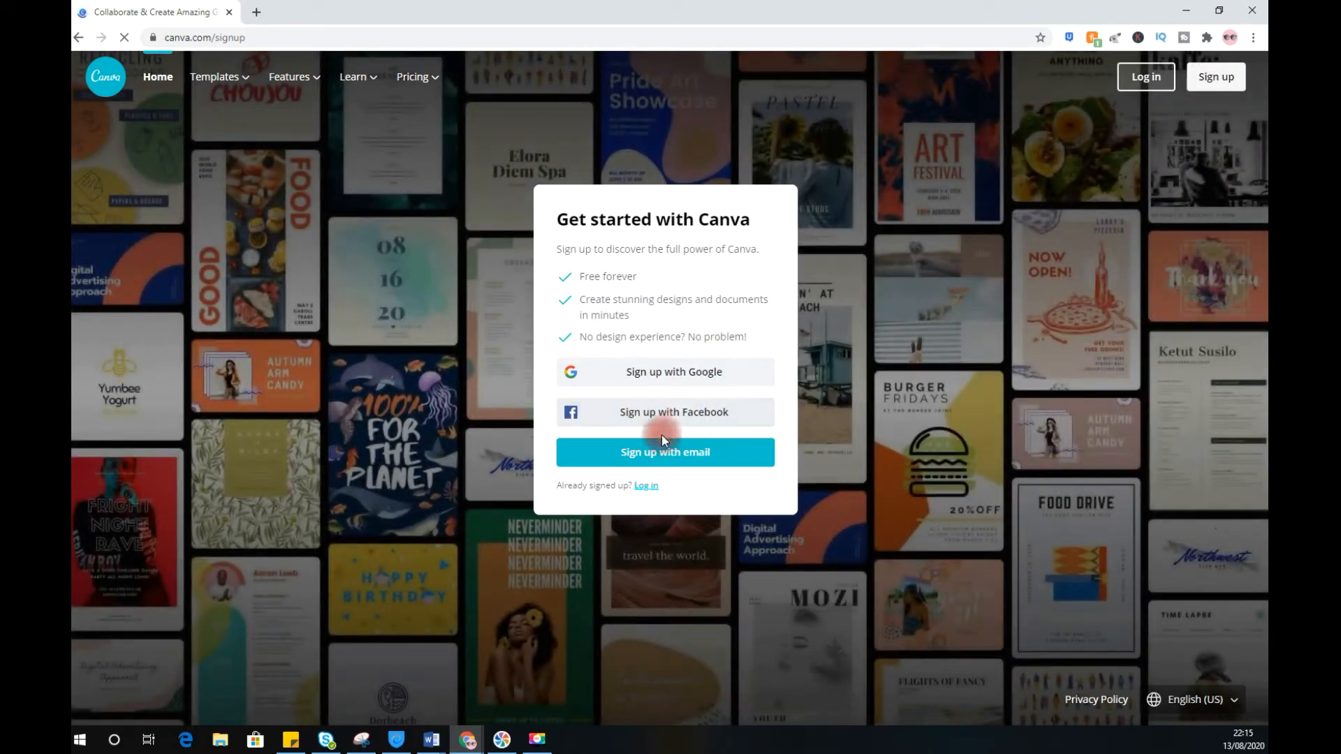
click(652, 459)
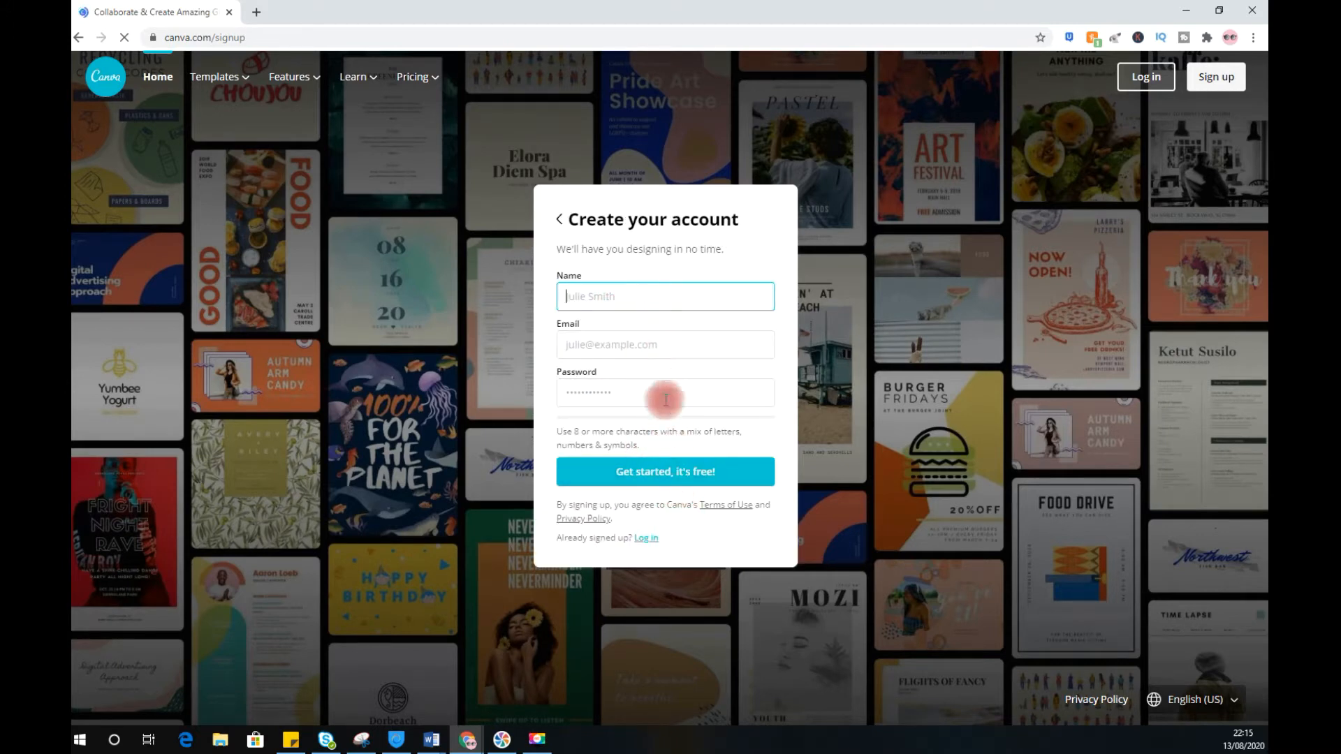
Fill in the account's name, e-mail and password, log in to the account, and dismiss the browser's password-check prompt.
click(639, 296)
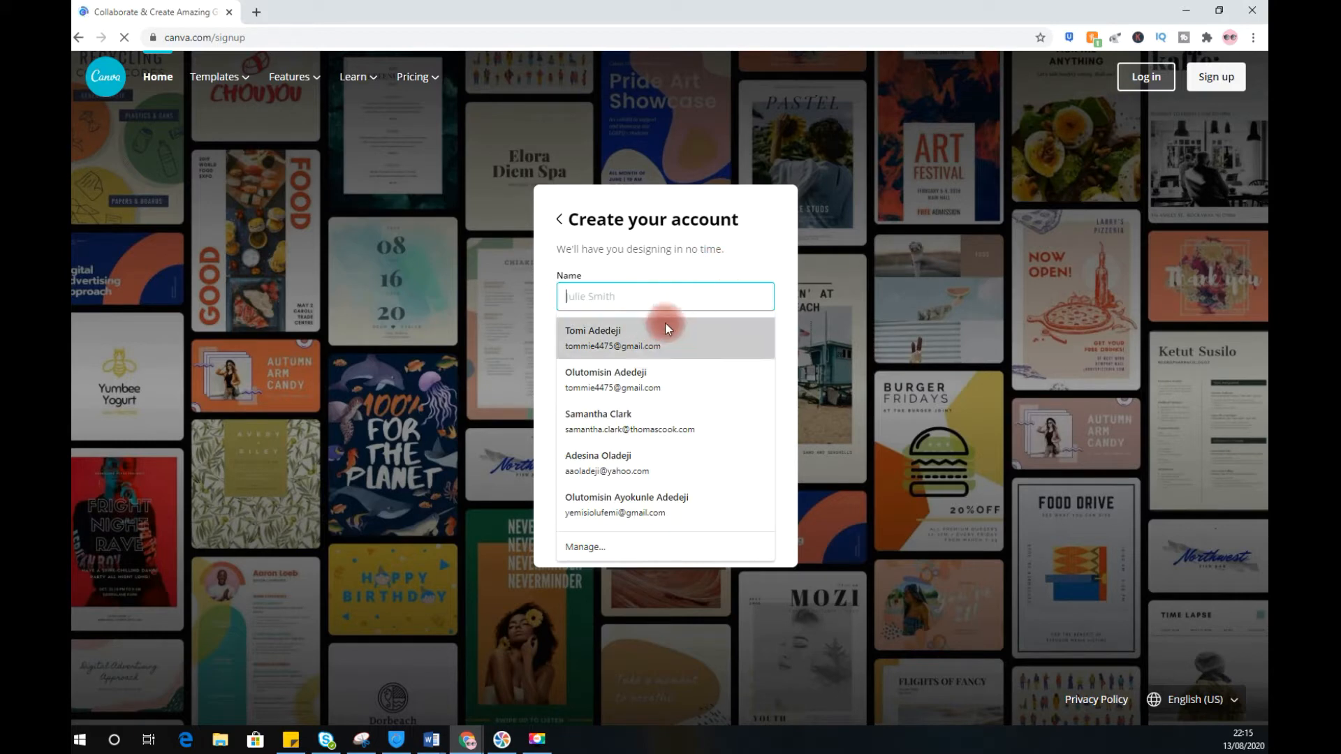
click(660, 334)
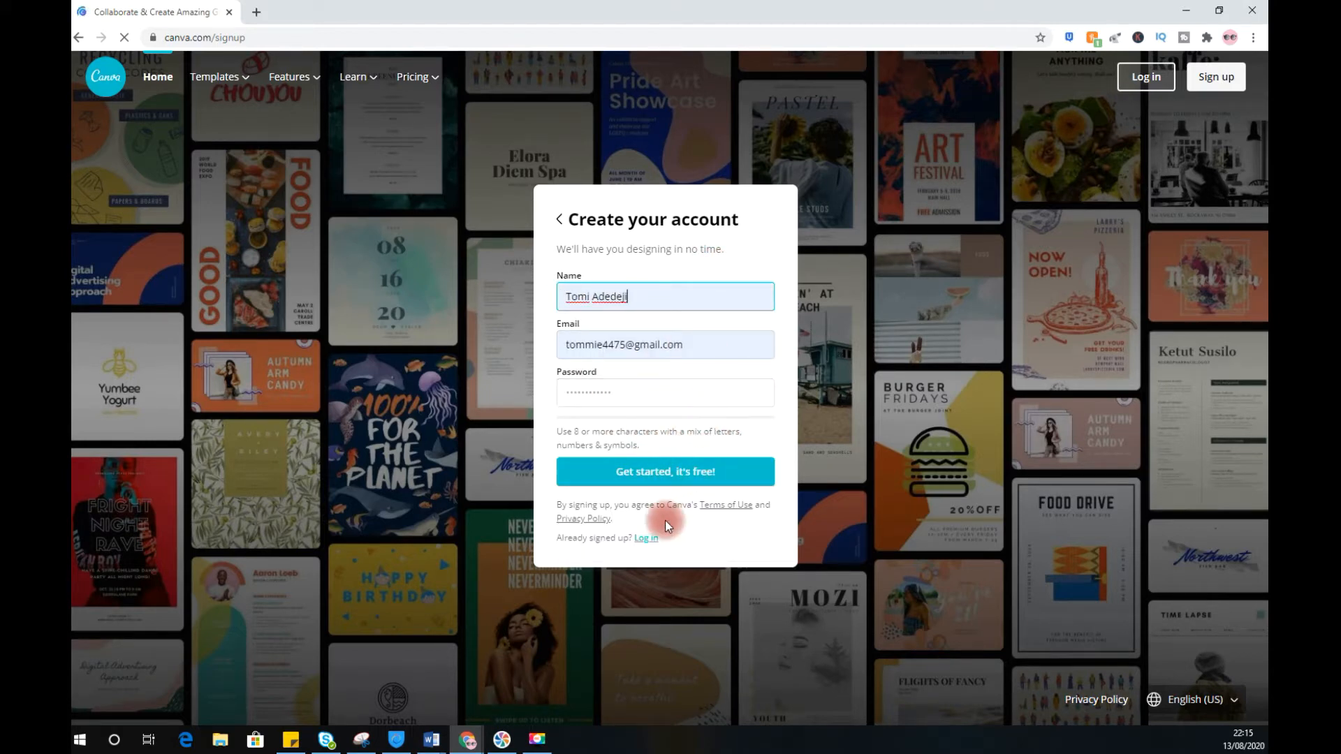
click(629, 388)
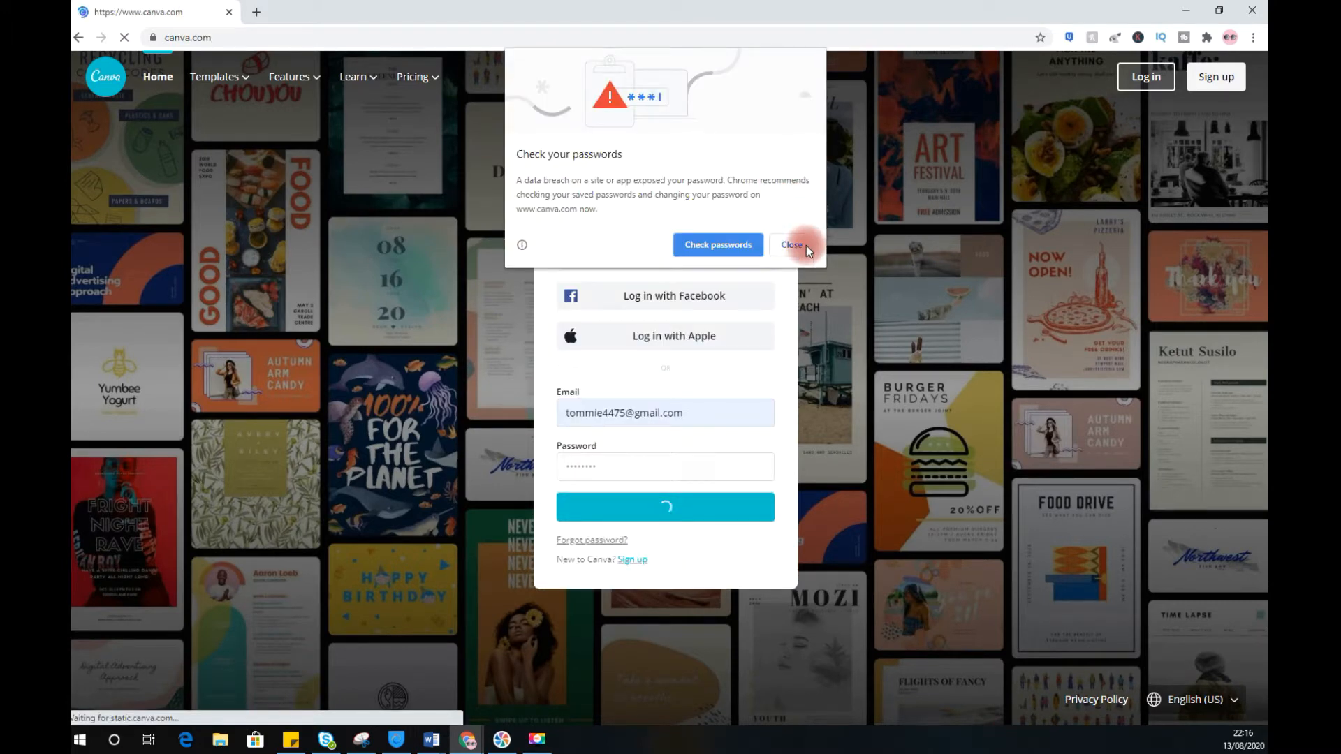
click(803, 245)
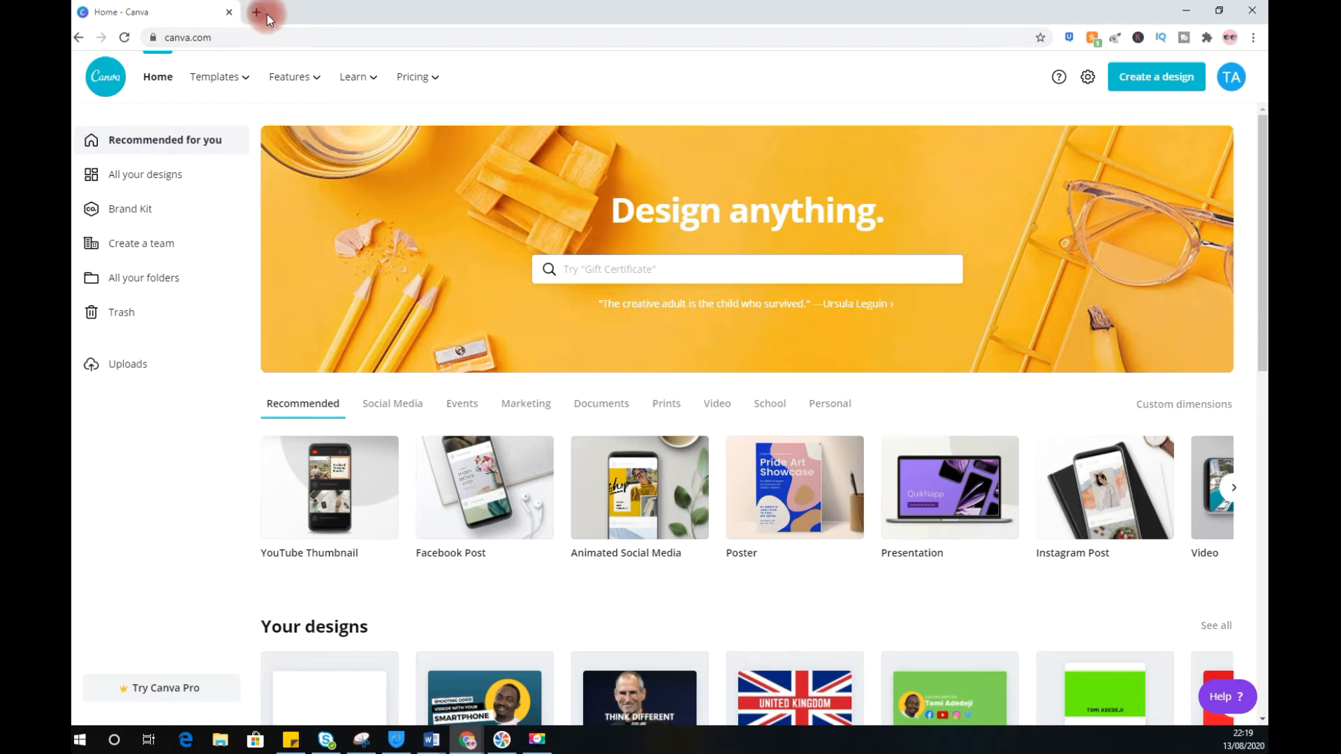
Open YouTube in a new browser tab and look through the thumbnails of the recommended videos on the home page.
click(256, 14)
click(302, 35)
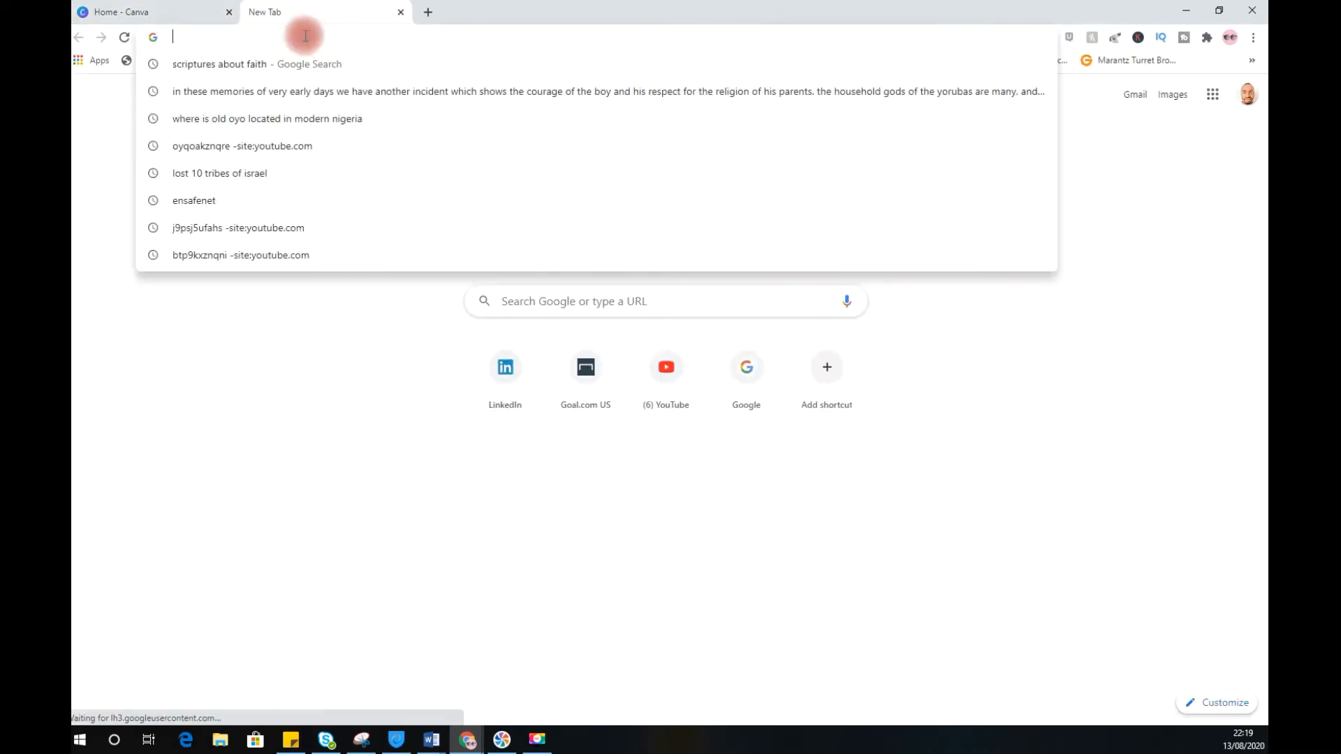
text(yo)
key(Return)
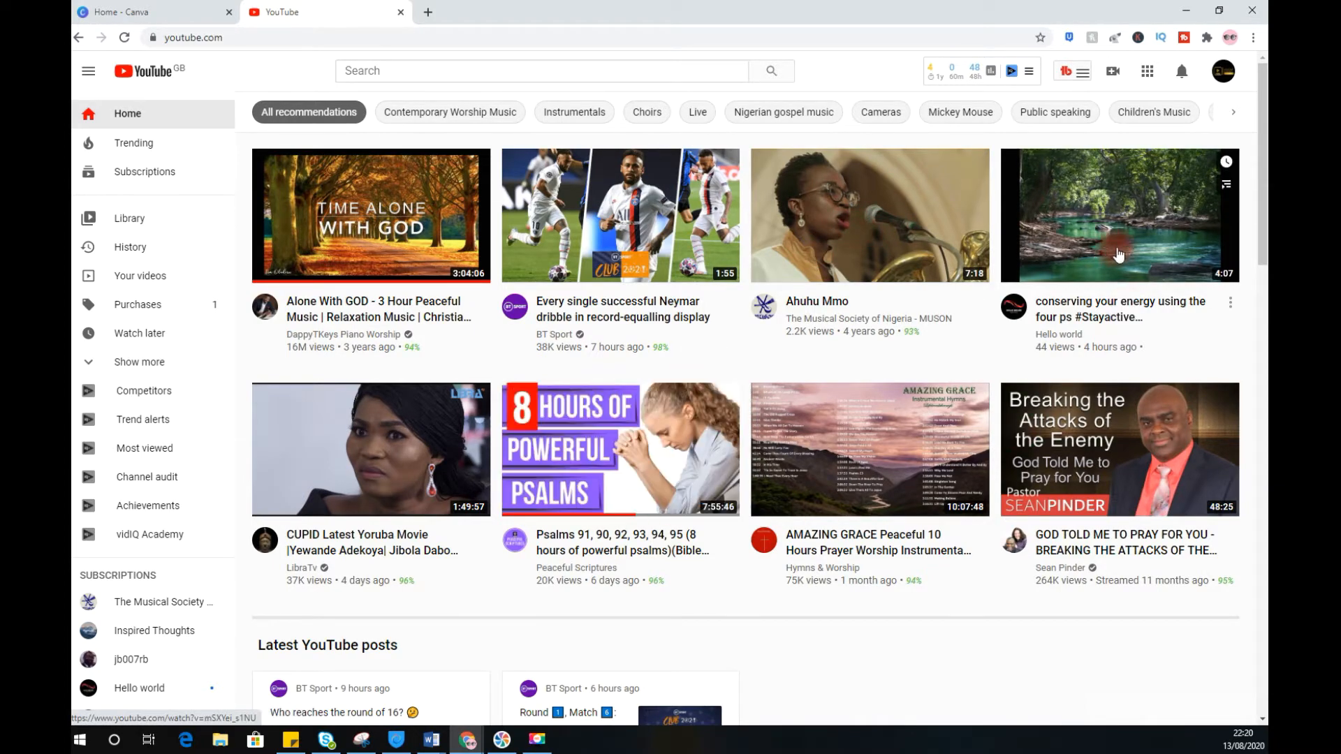
scroll(760, 454, down, 7)
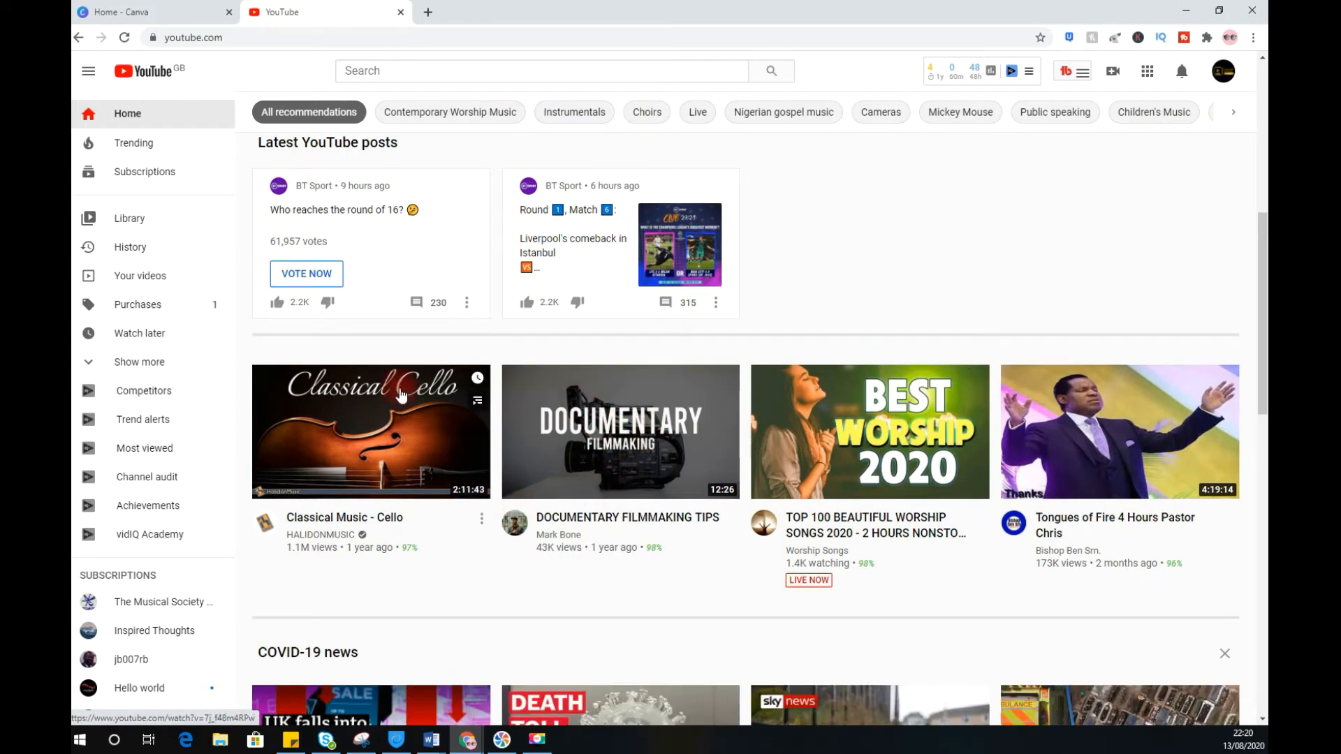
scroll(679, 426, down, 3)
scroll(677, 426, up, 3)
scroll(677, 426, up, 5)
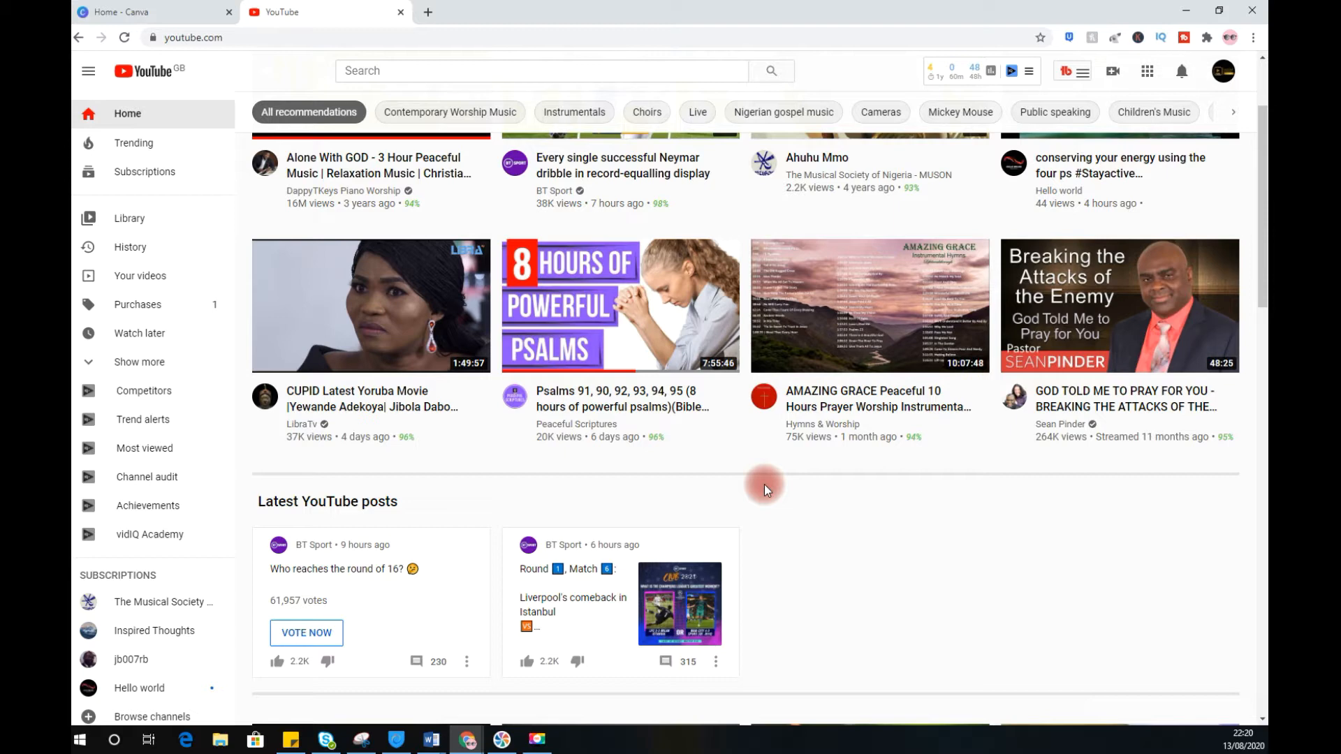
scroll(764, 484, up, 2)
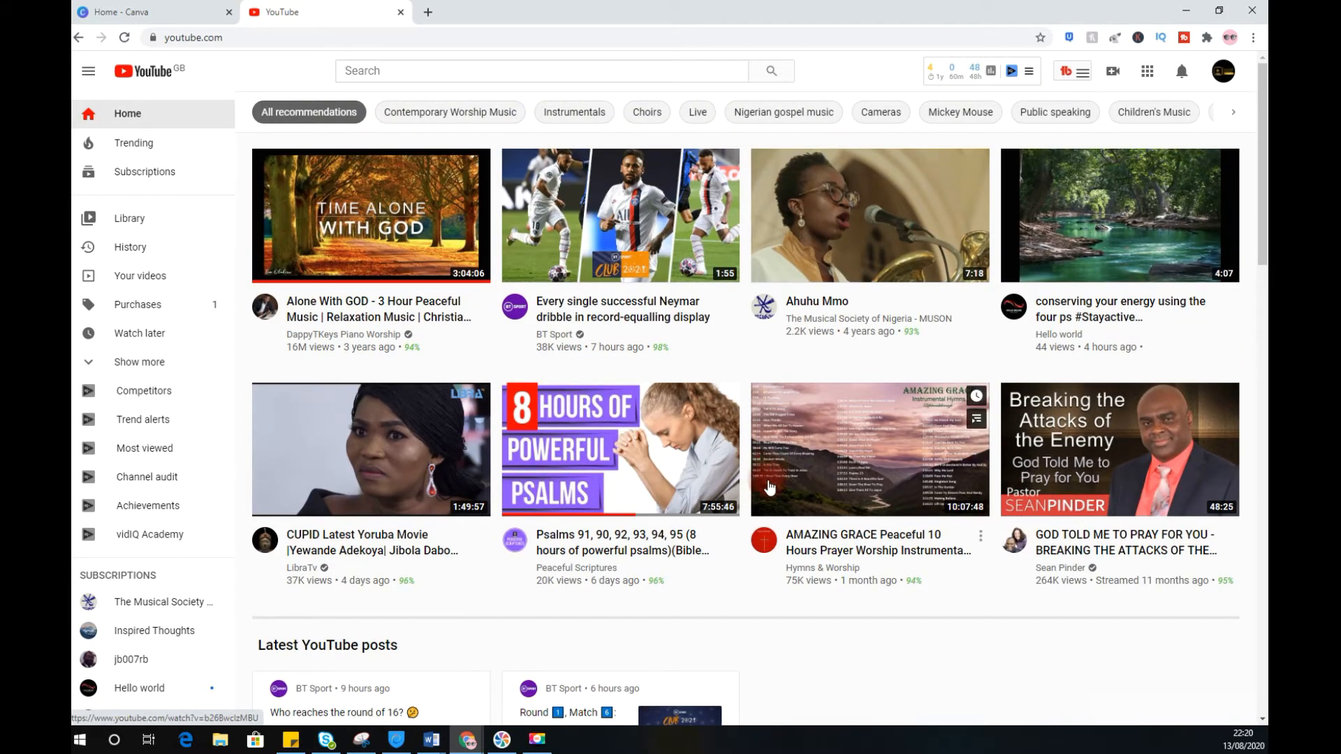
Return to Canva and browse the design types under Social Media, Events, Documents, Prints and Video.
click(169, 16)
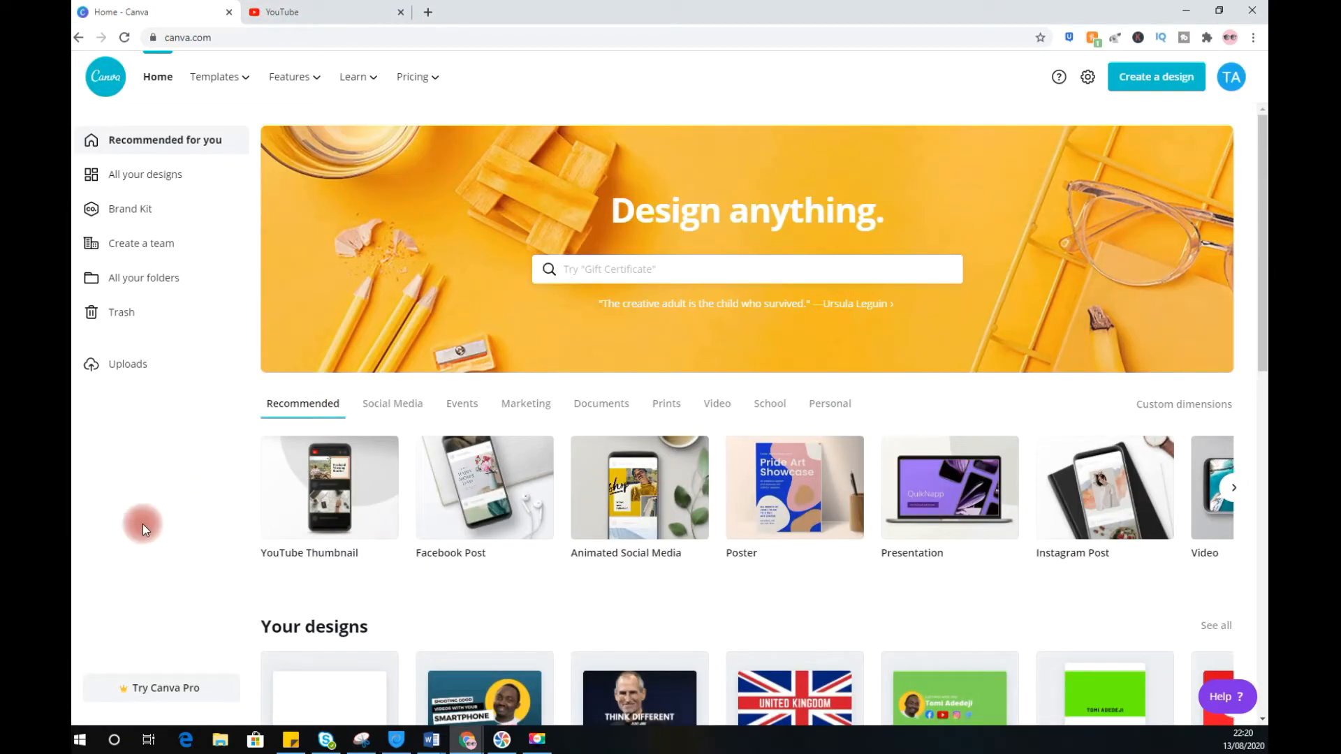
click(398, 406)
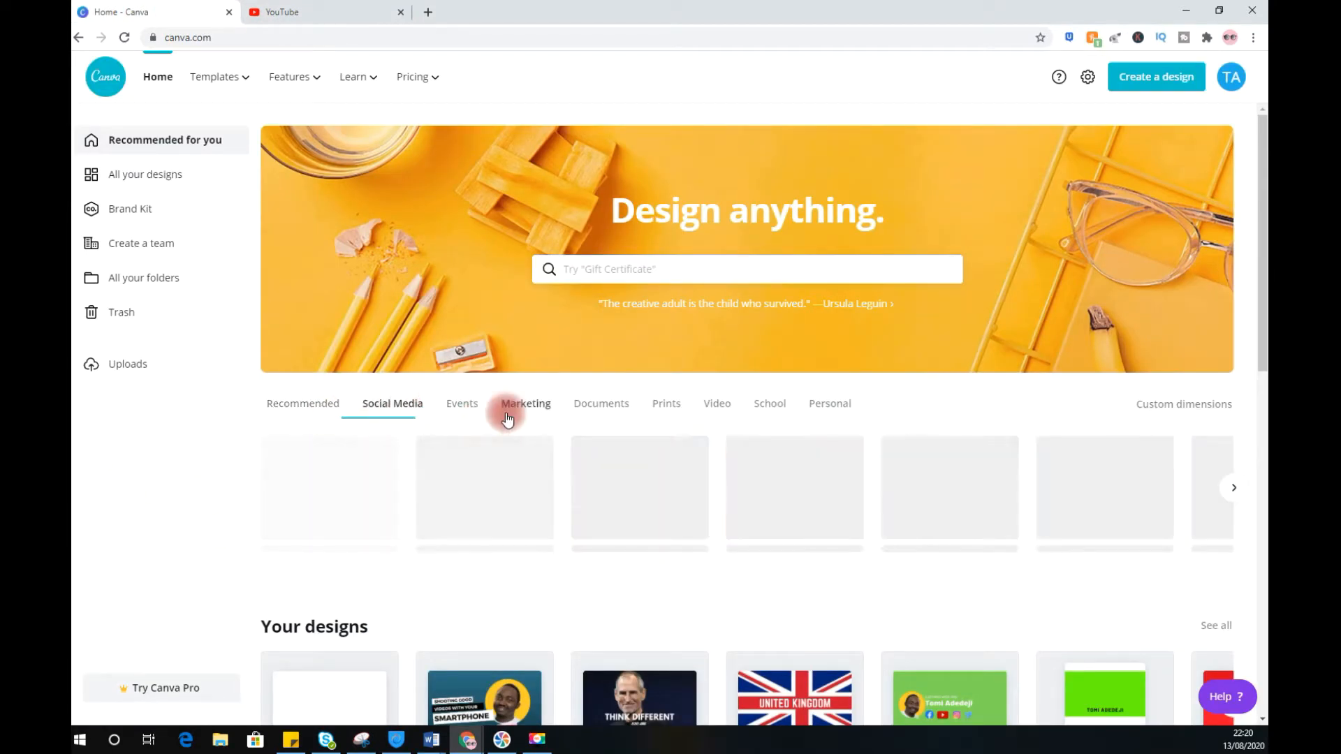
click(461, 407)
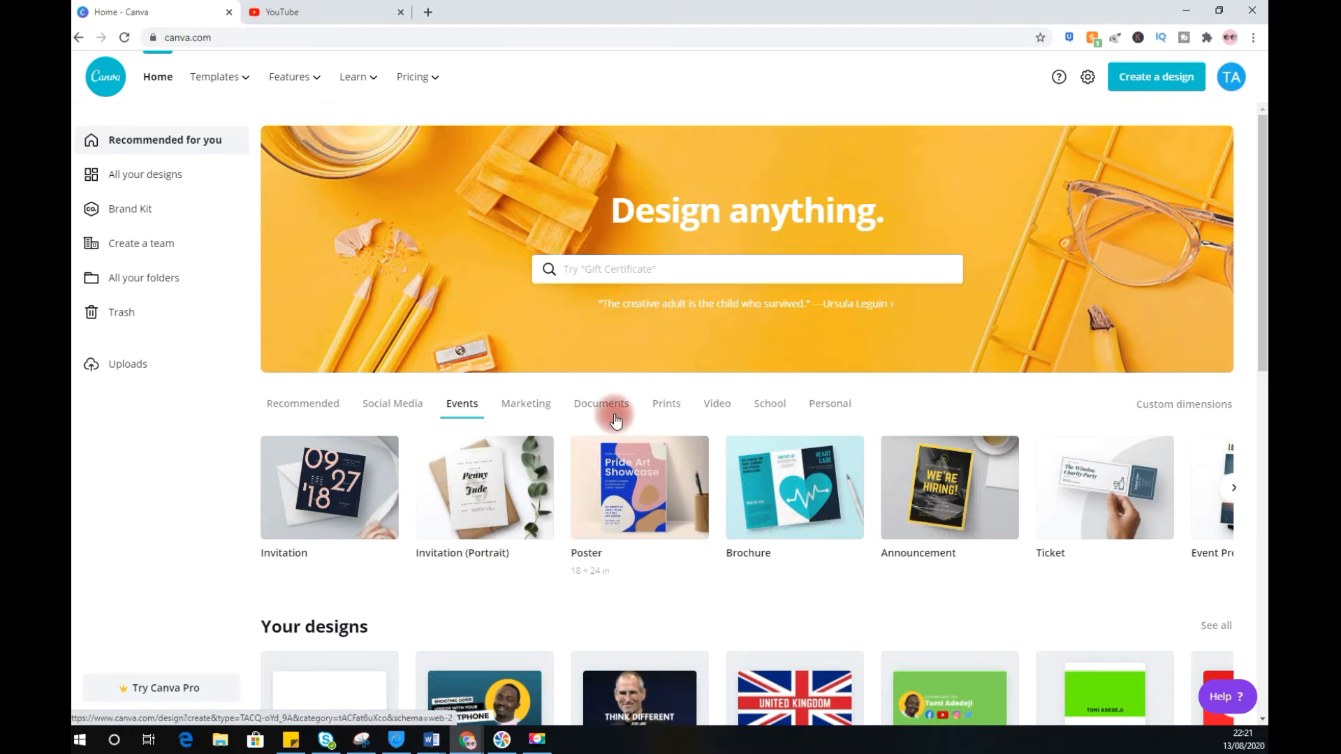
click(599, 406)
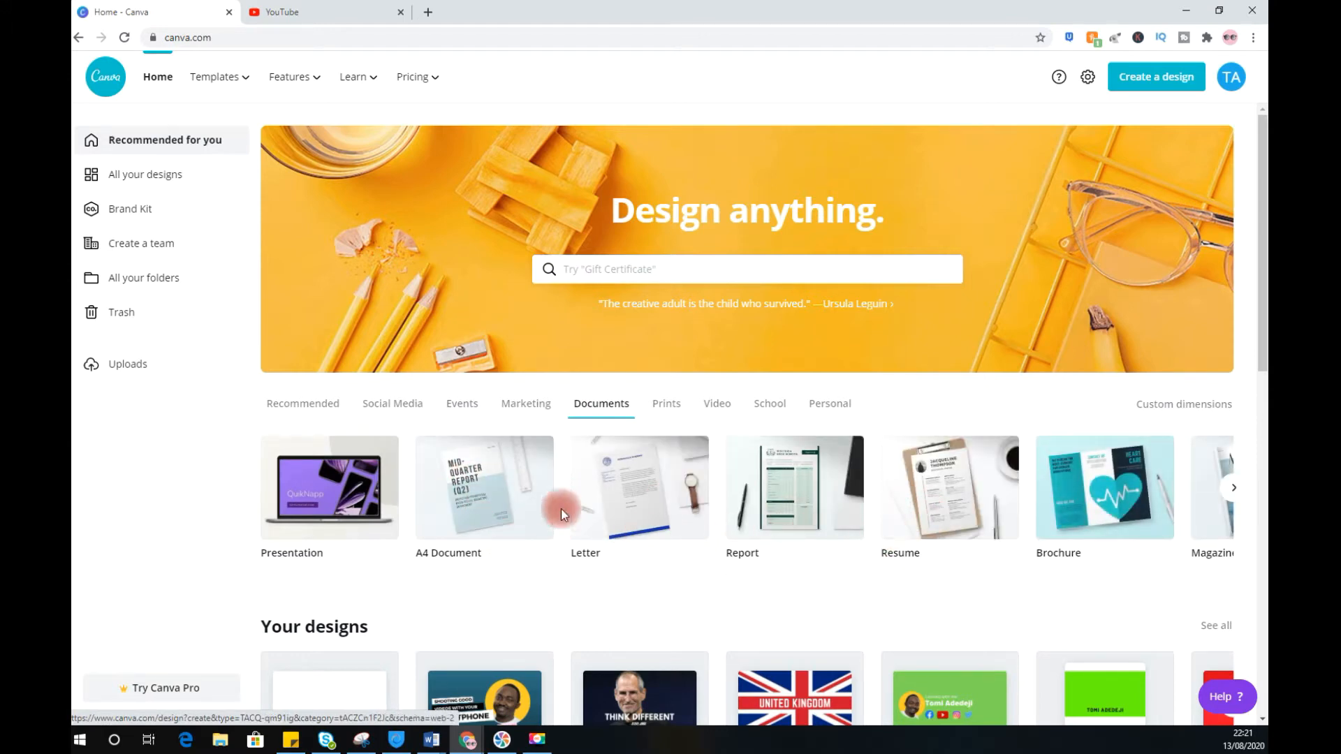
click(666, 412)
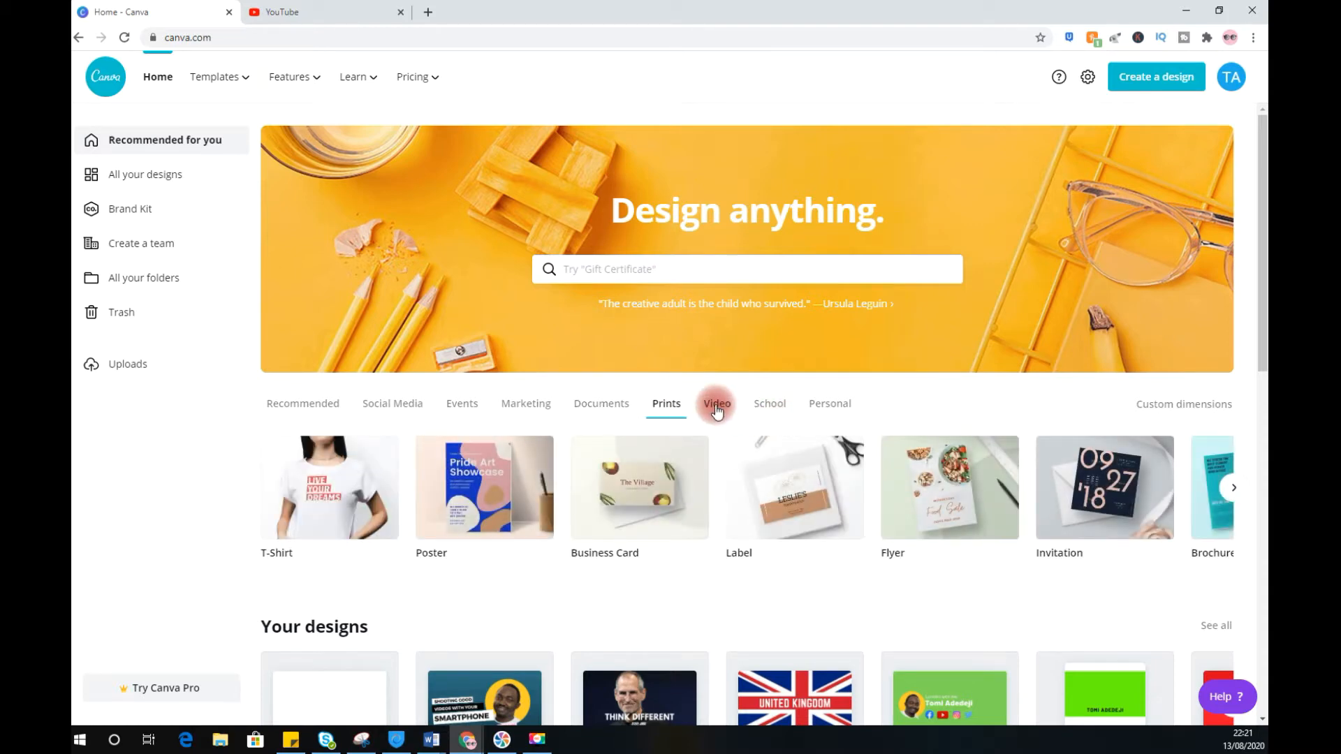
click(716, 406)
click(259, 491)
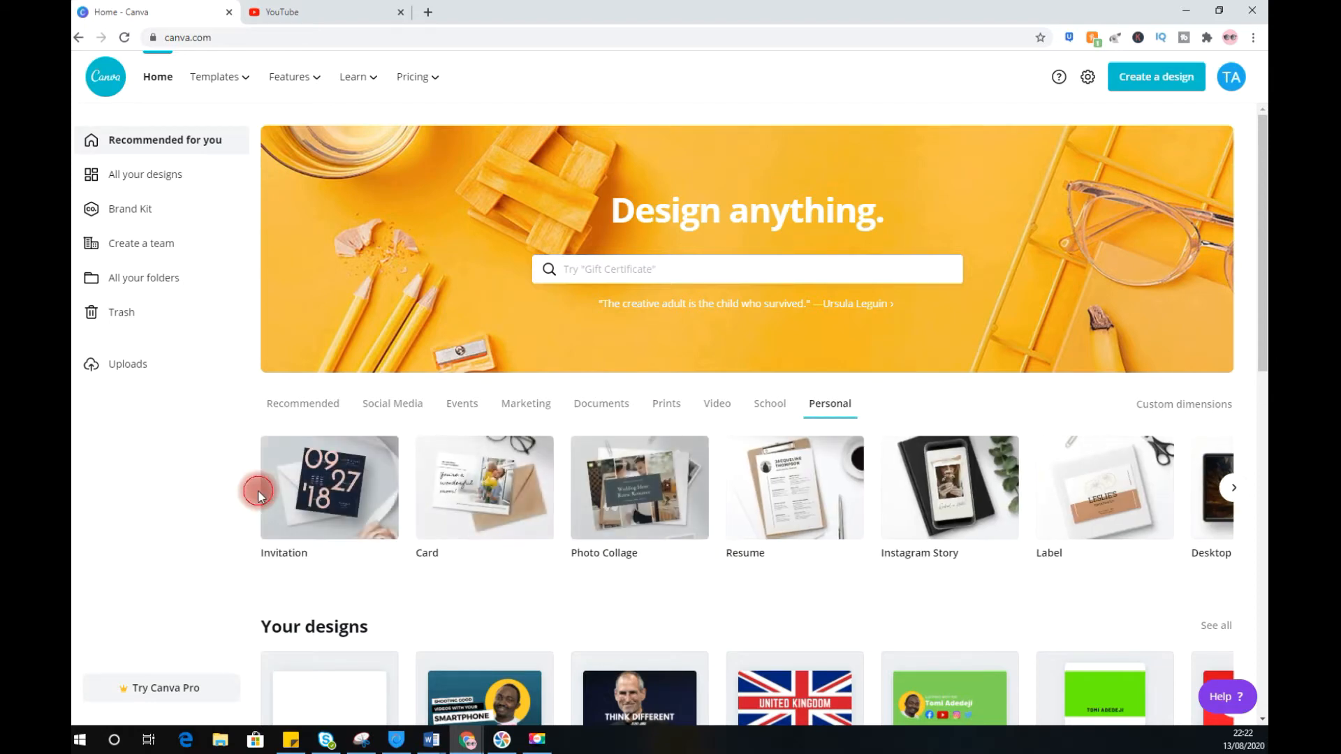
Create a new YouTube Thumbnail design from the Social Media design types.
click(391, 403)
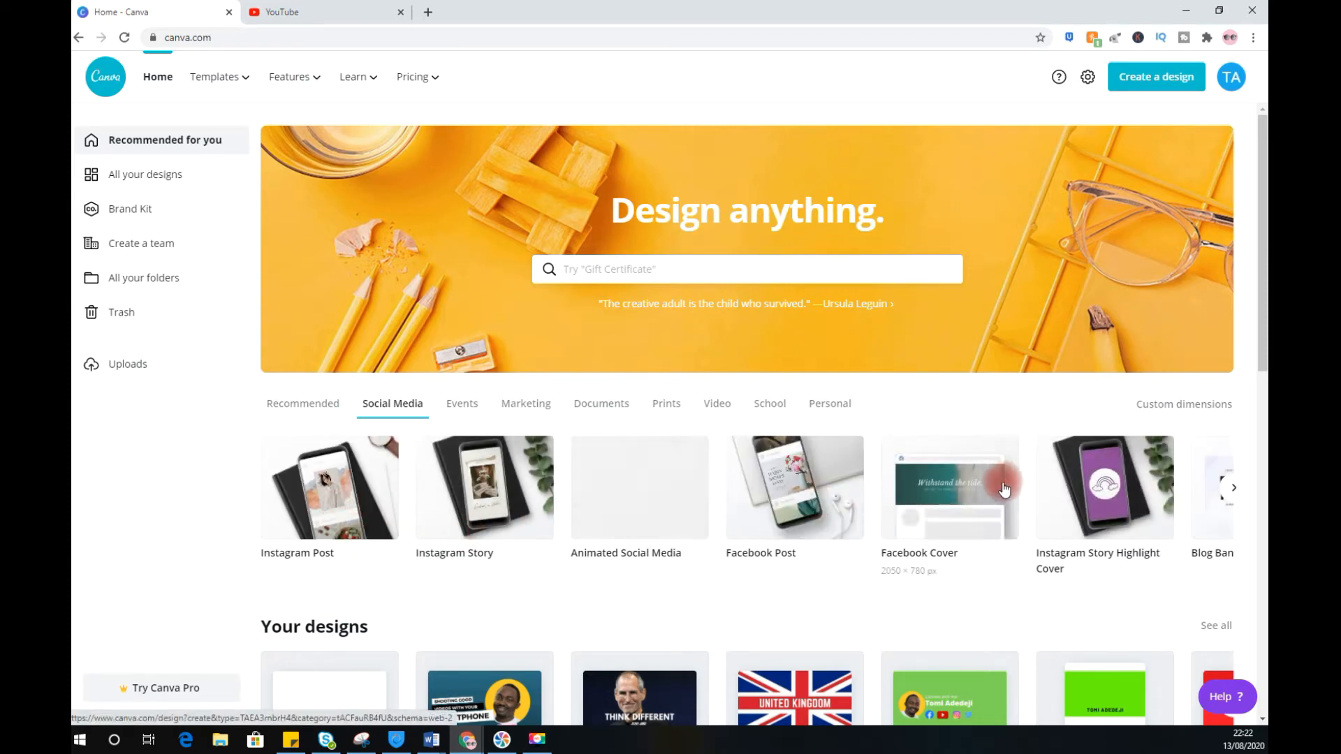
click(1235, 491)
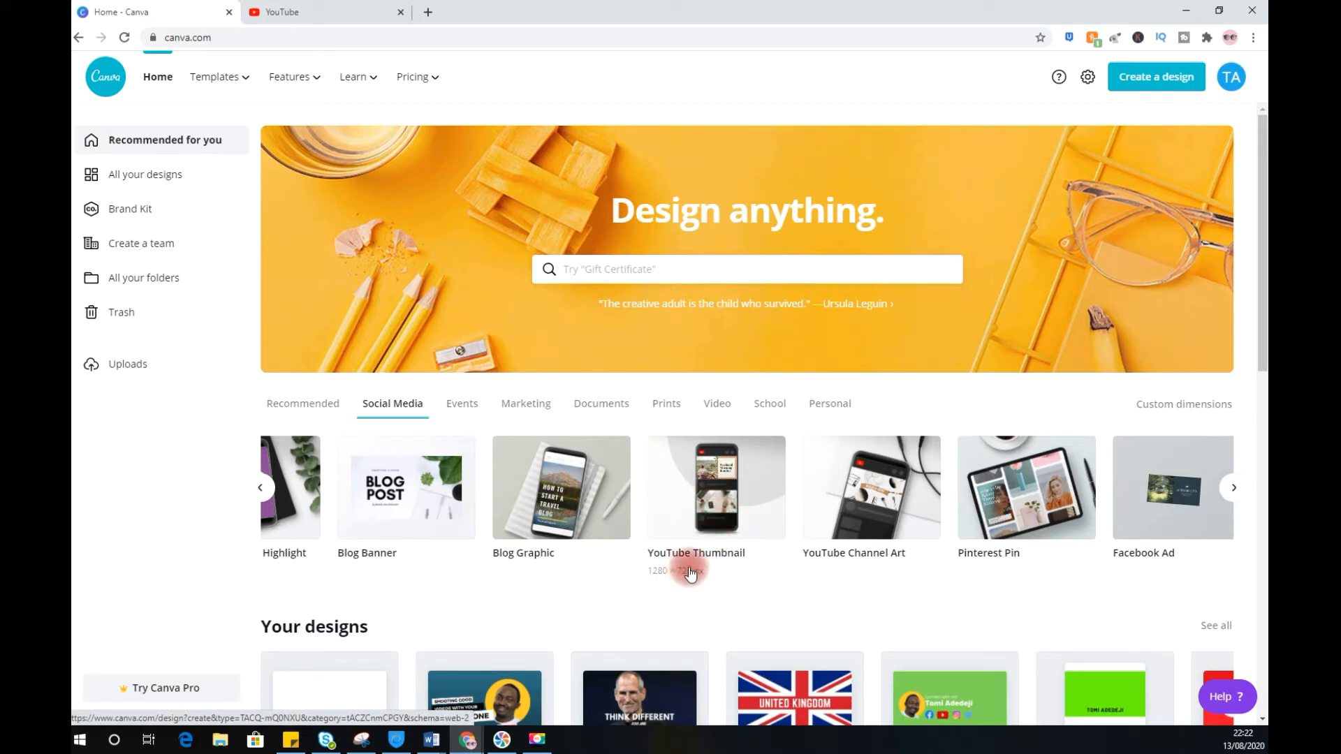
click(724, 482)
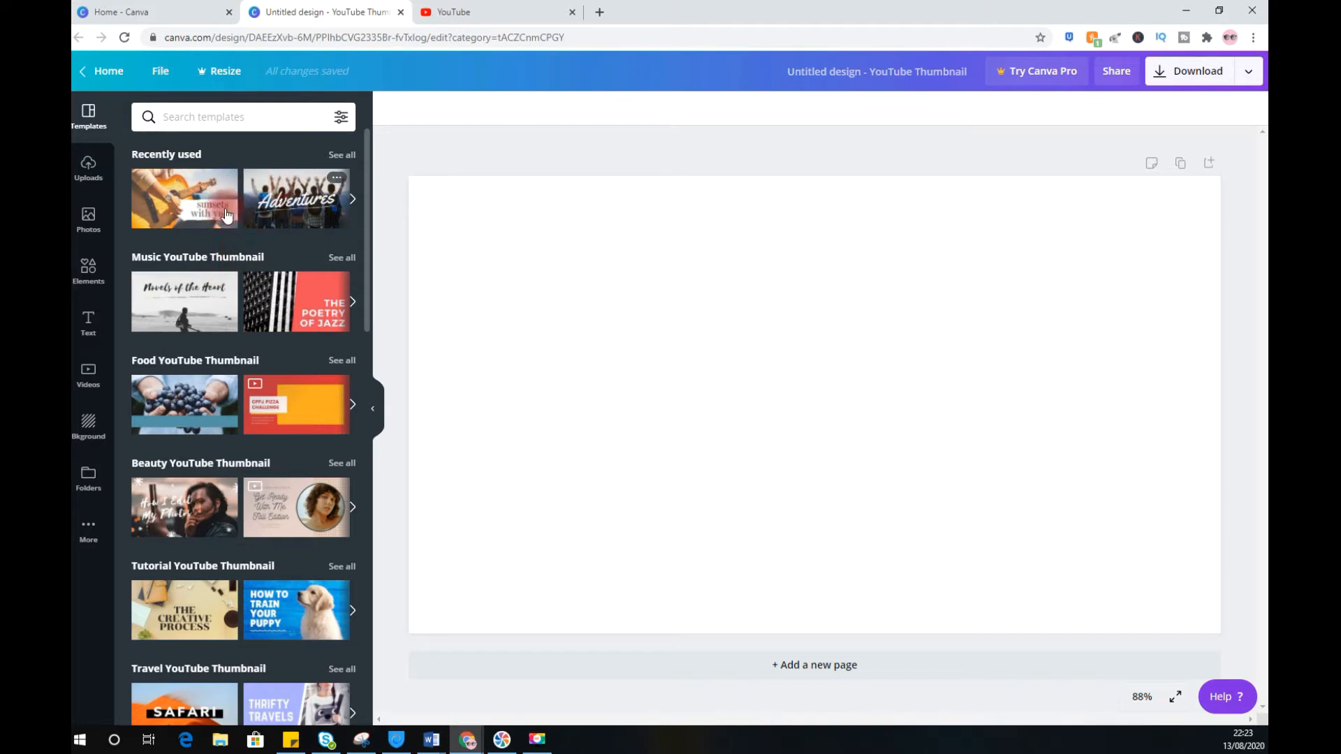
Browse the YouTube thumbnail templates and apply the "Adventures" template to the blank page.
scroll(238, 253, down, 2)
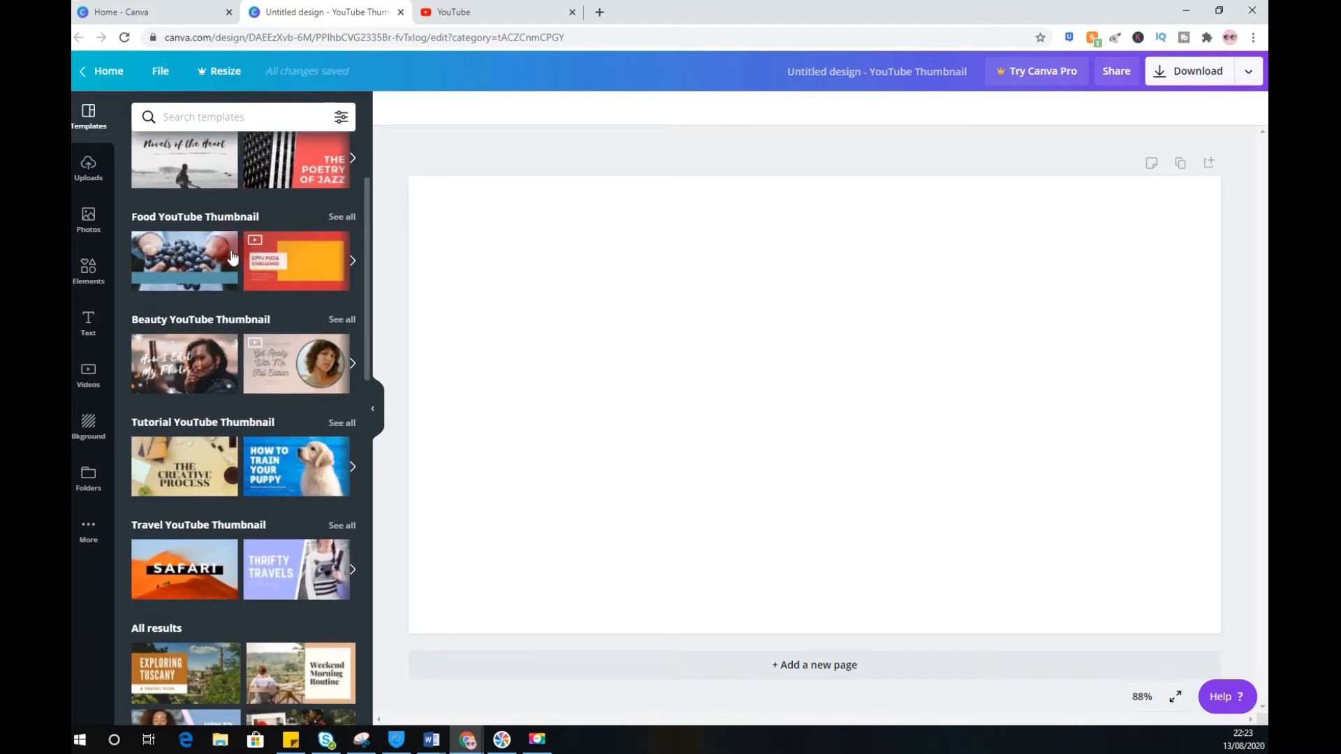
scroll(233, 292, down, 2)
scroll(233, 296, down, 7)
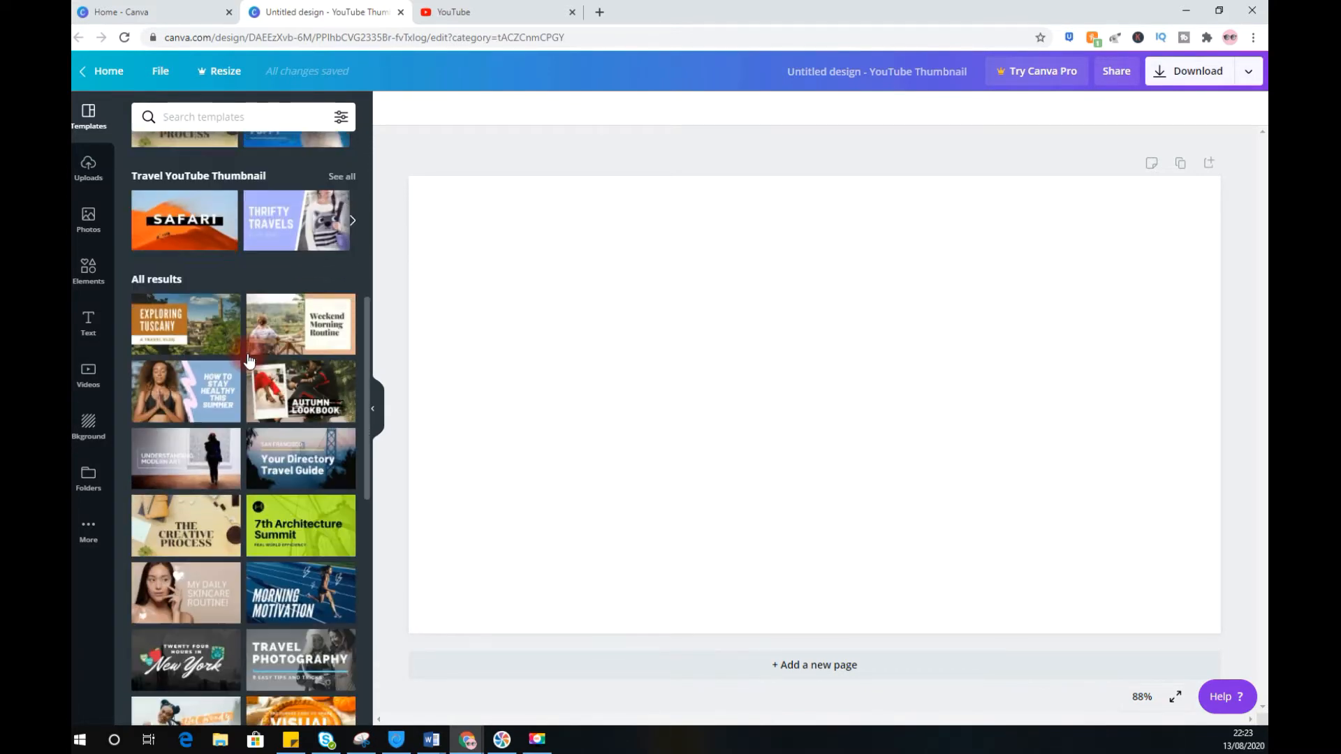
scroll(245, 358, down, 2)
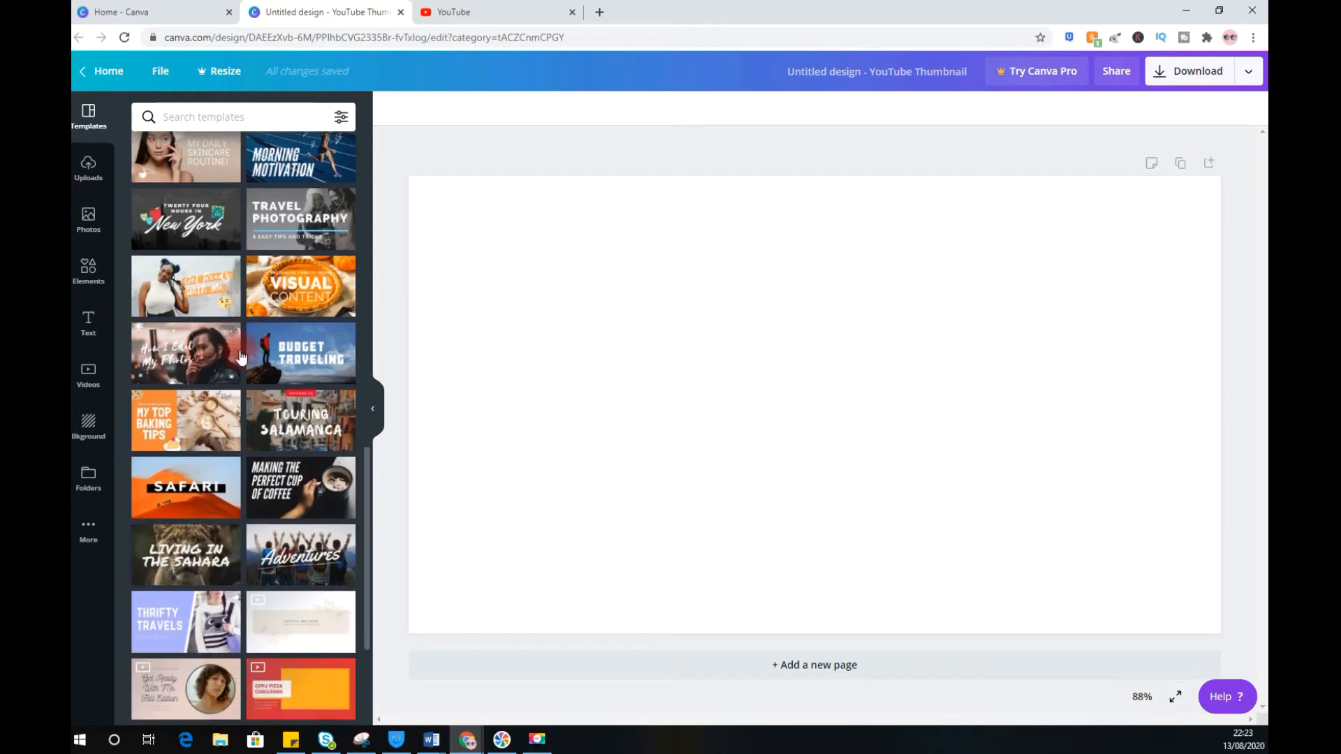
scroll(251, 394, down, 6)
scroll(262, 456, down, 7)
scroll(262, 457, down, 10)
scroll(260, 455, down, 6)
click(255, 404)
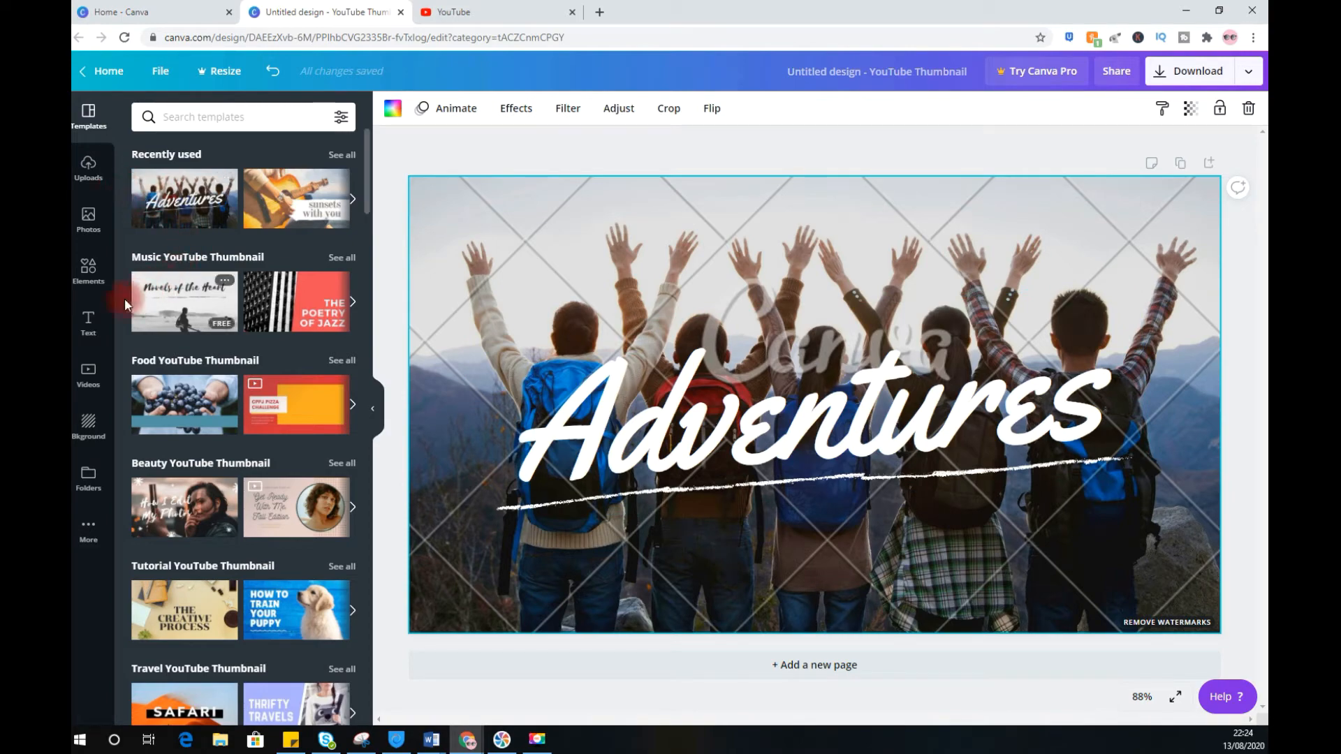
Add a subheading text box and place it centred below the underlined "Adventures" title.
click(96, 329)
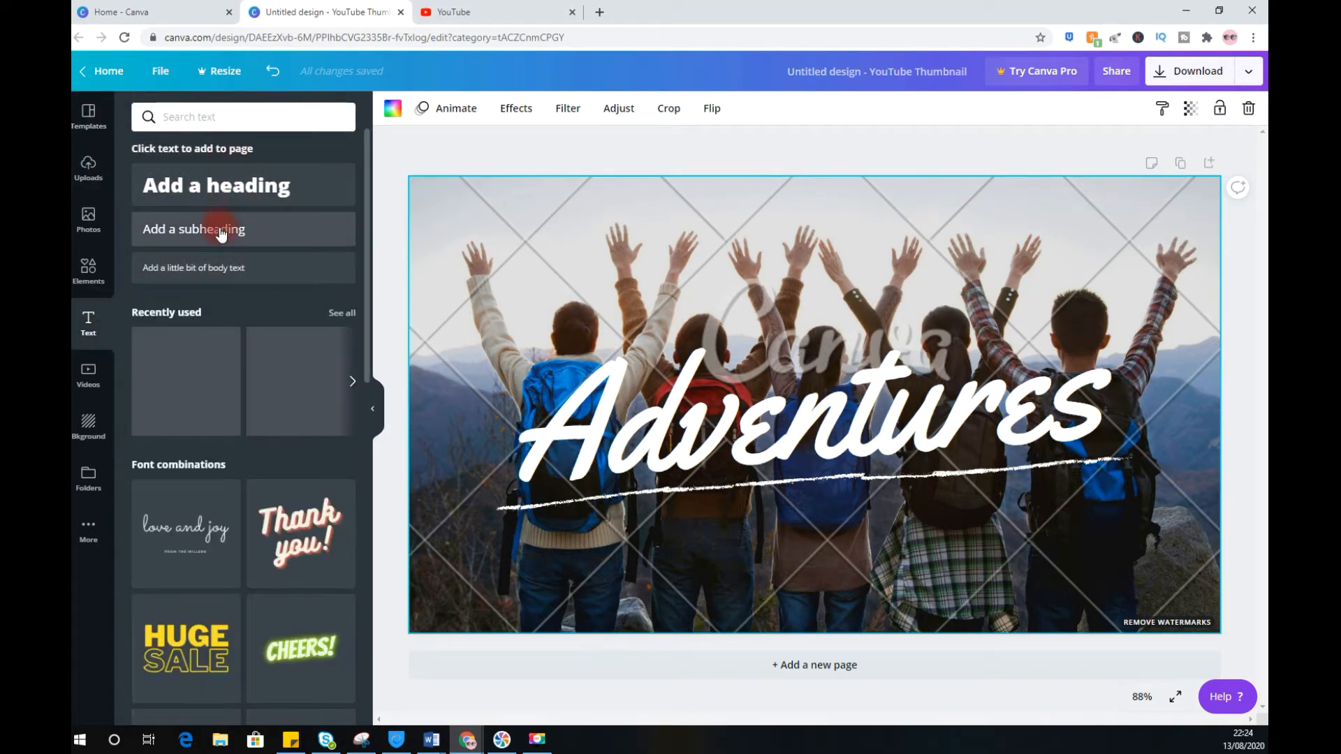
click(221, 234)
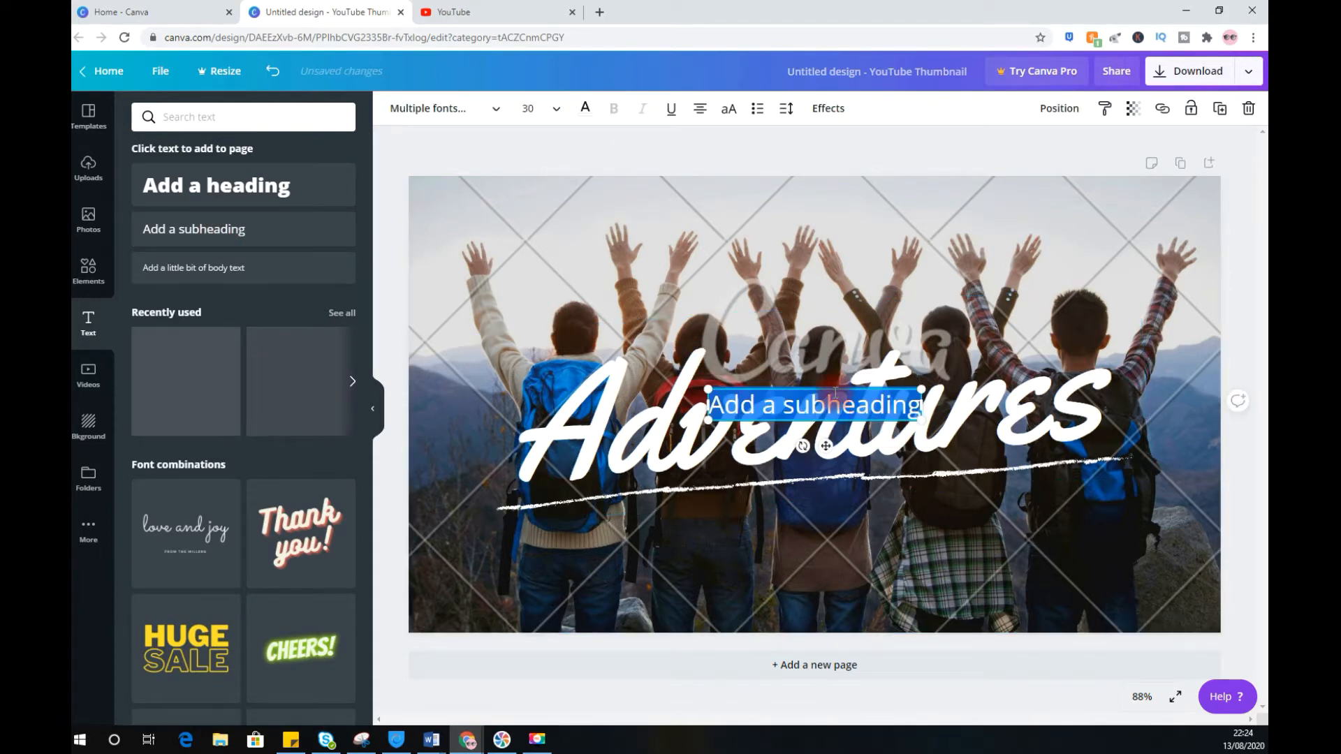
drag(837, 385, 819, 500)
Replace the subheading's placeholder text with "of" followed by the person's first name.
double_click(817, 517)
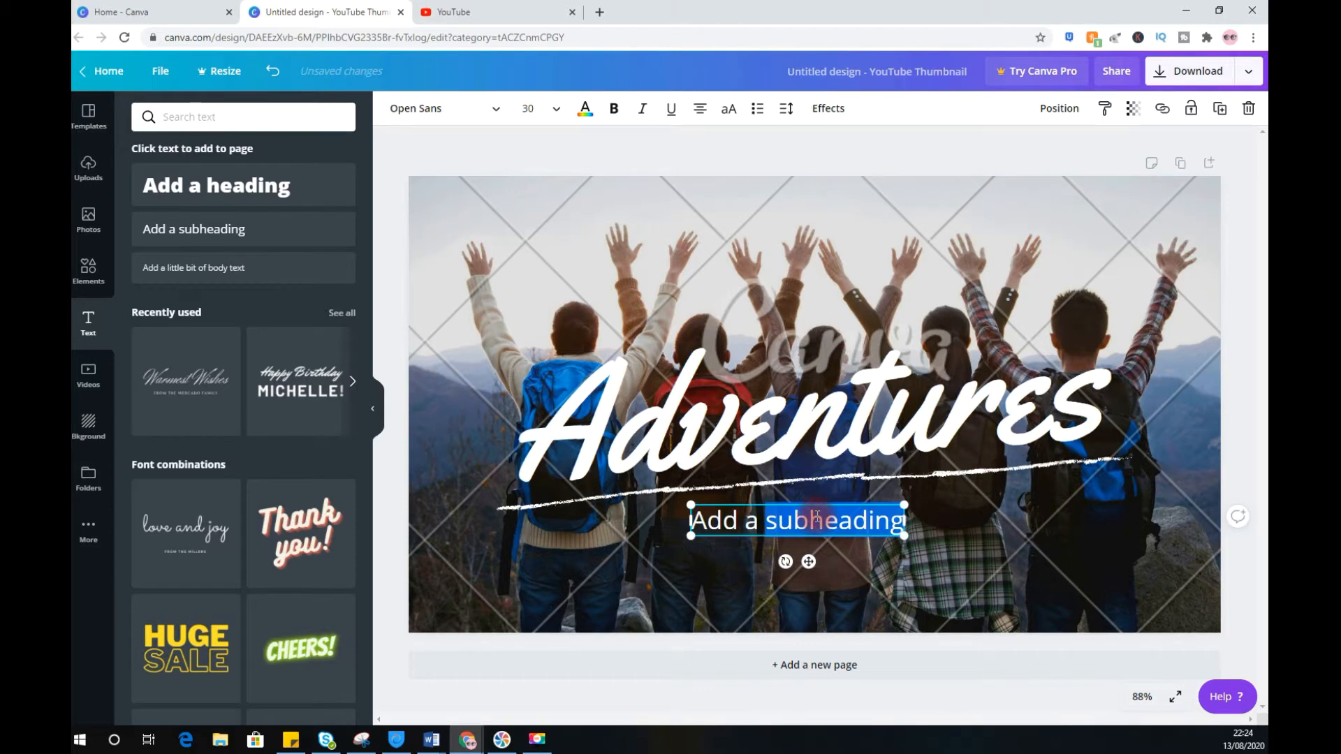
key(BackSpace)
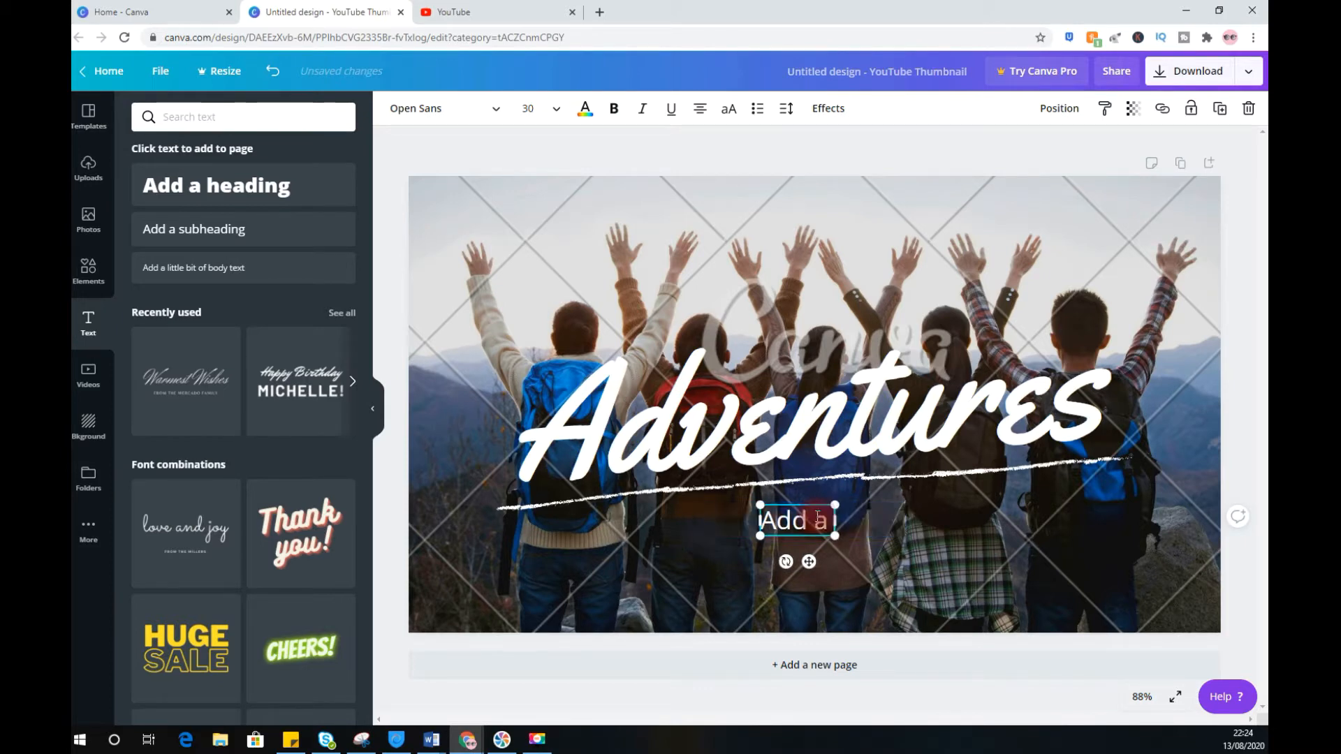
key(BackSpace)
key(BackSpace)
key(BackSpace)
key(BackSpace)
key(BackSpace)
key(BackSpace)
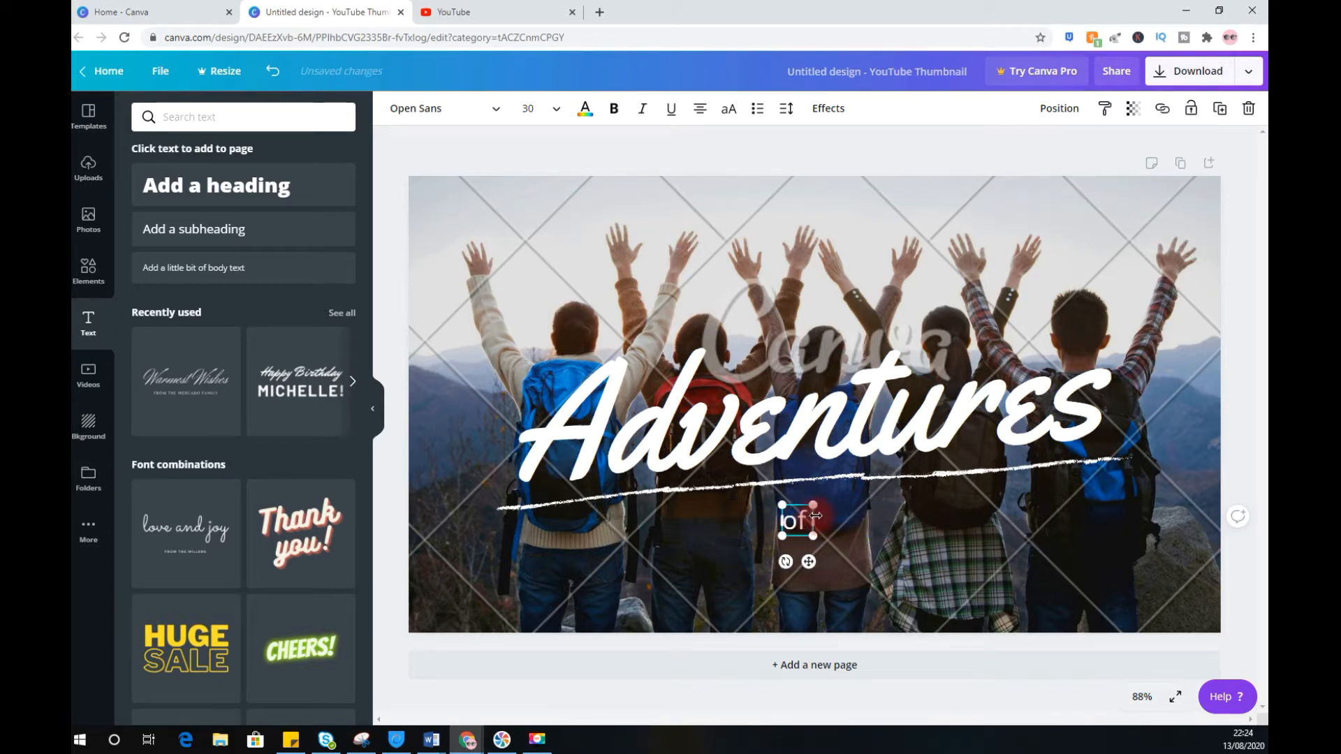
text(of Tomi)
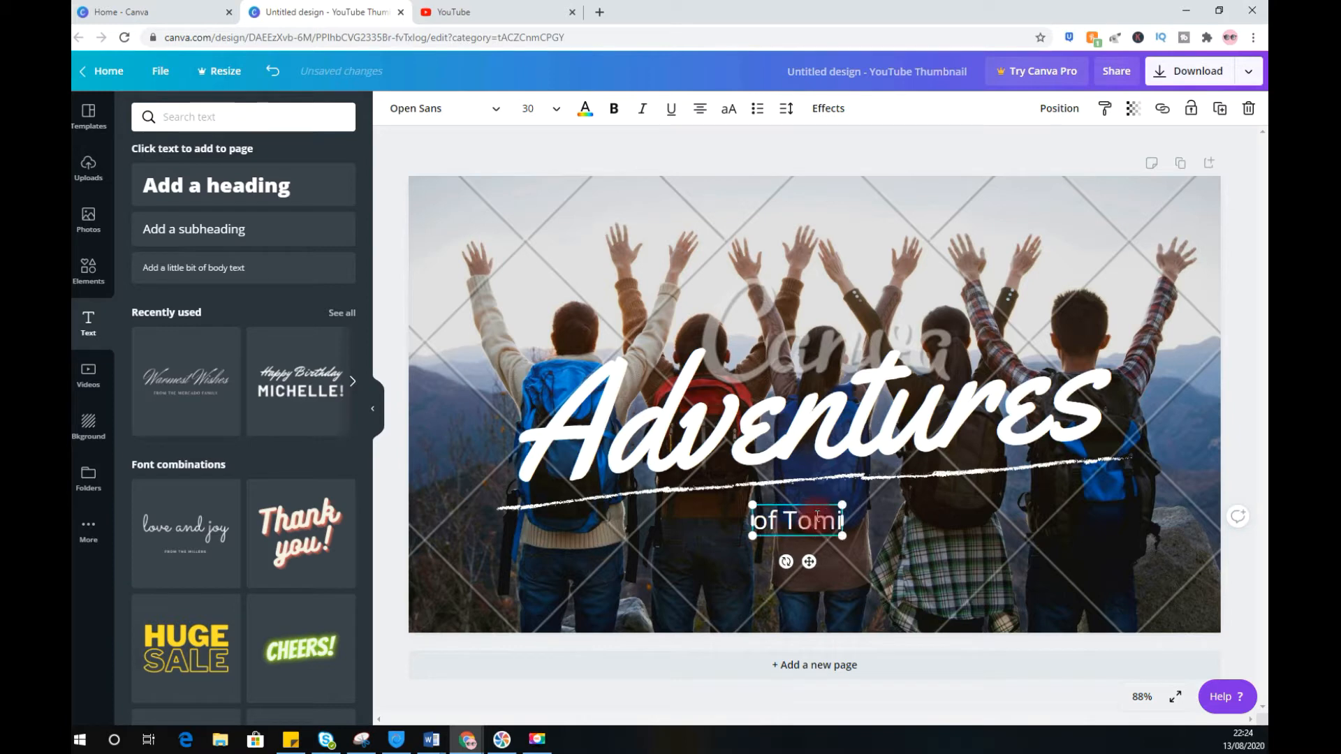
Change the subheading's font to Yellowtail and close the font list.
click(493, 107)
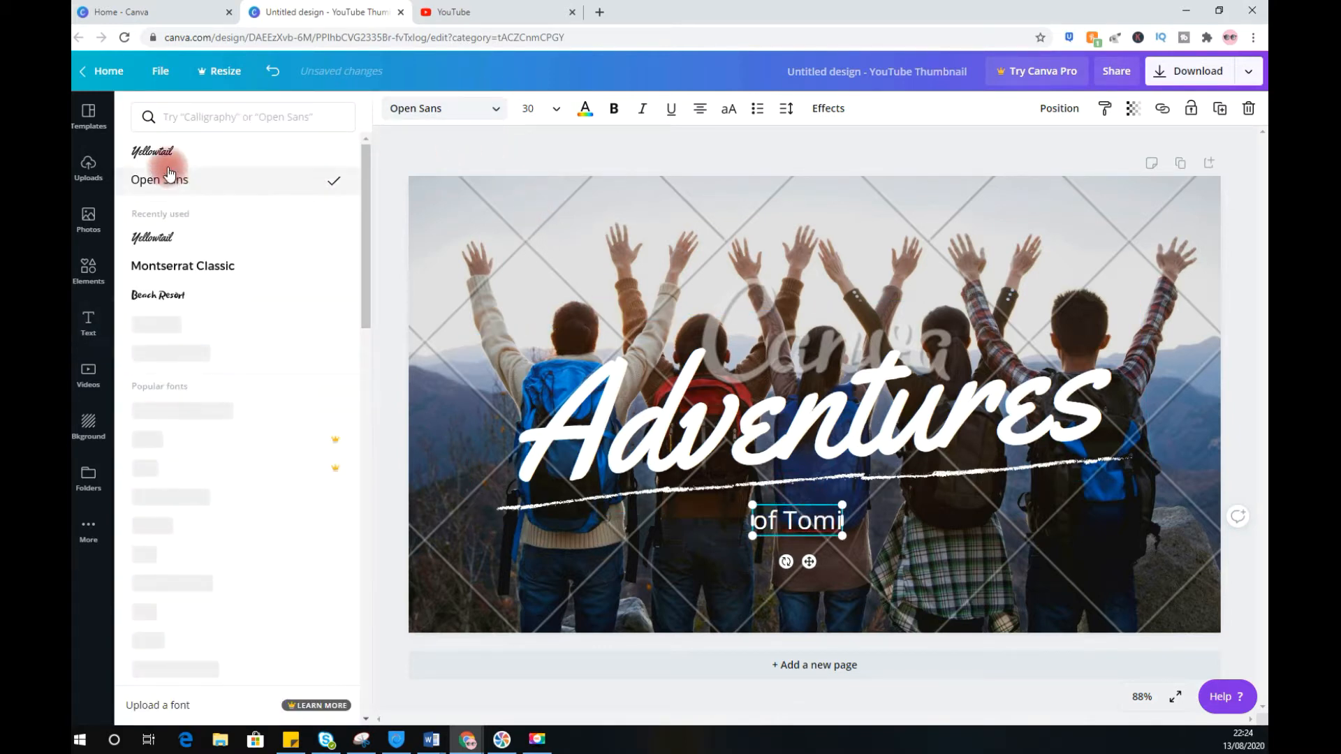
click(169, 151)
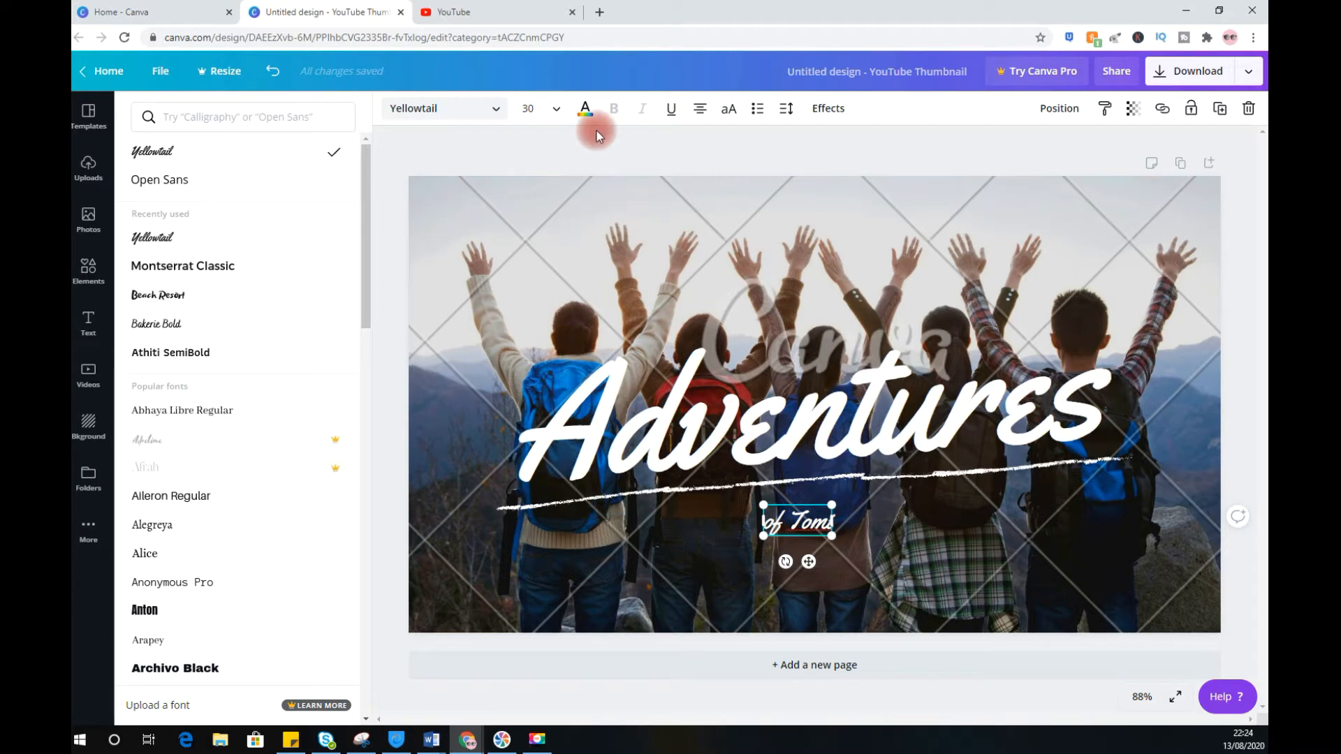
click(495, 110)
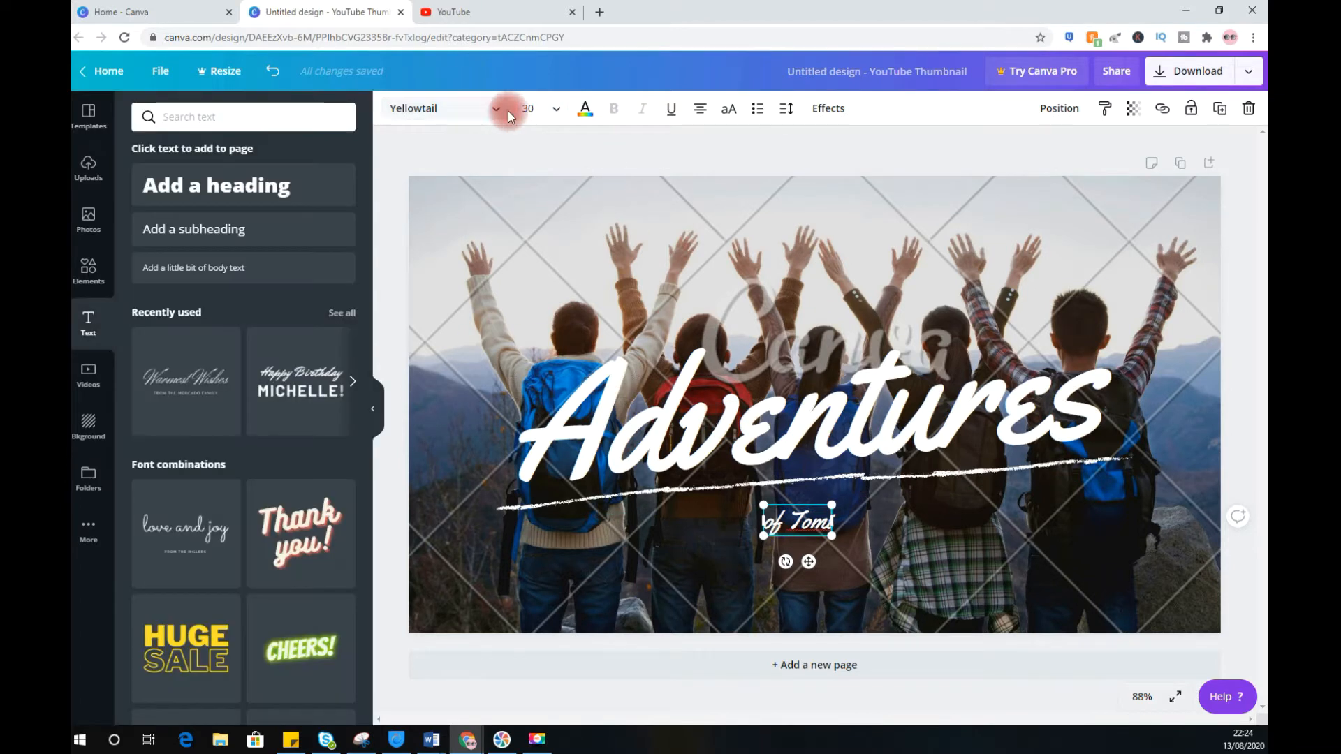
Try red as the subheading's text colour and set it back to white.
click(585, 112)
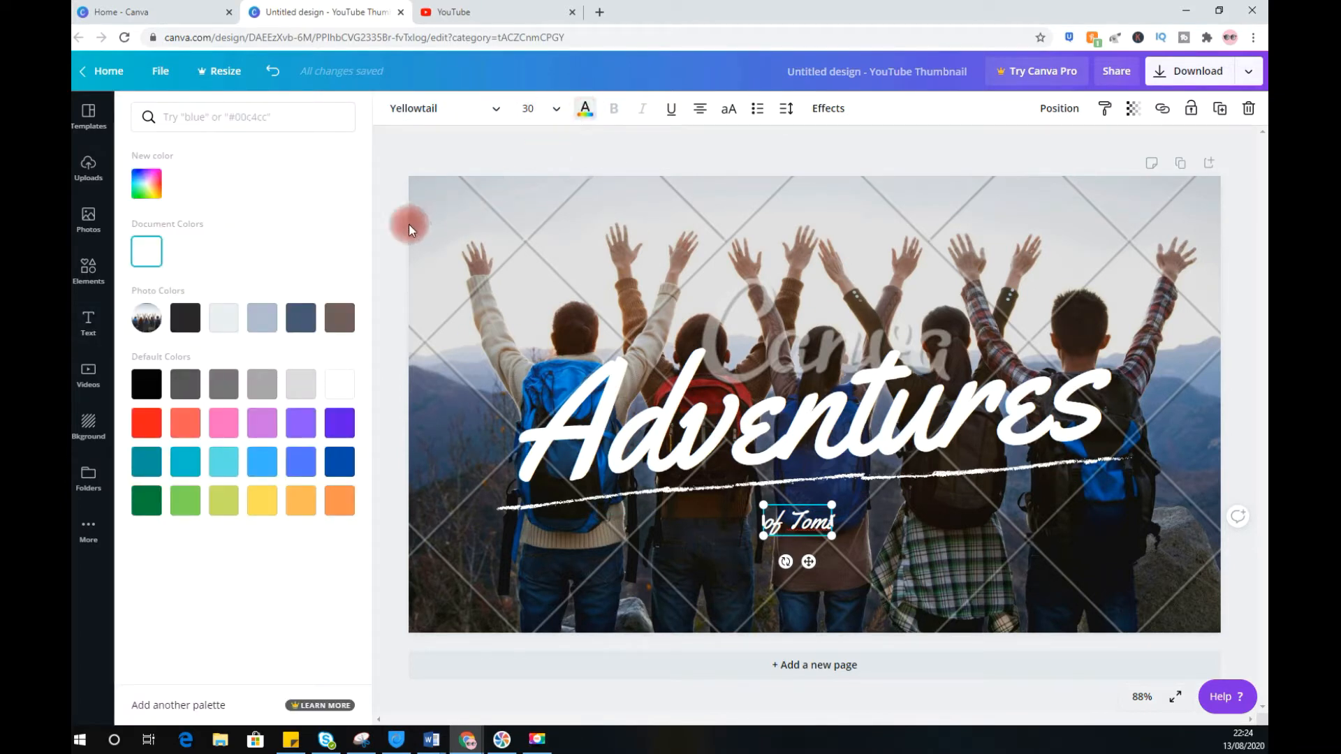
click(145, 427)
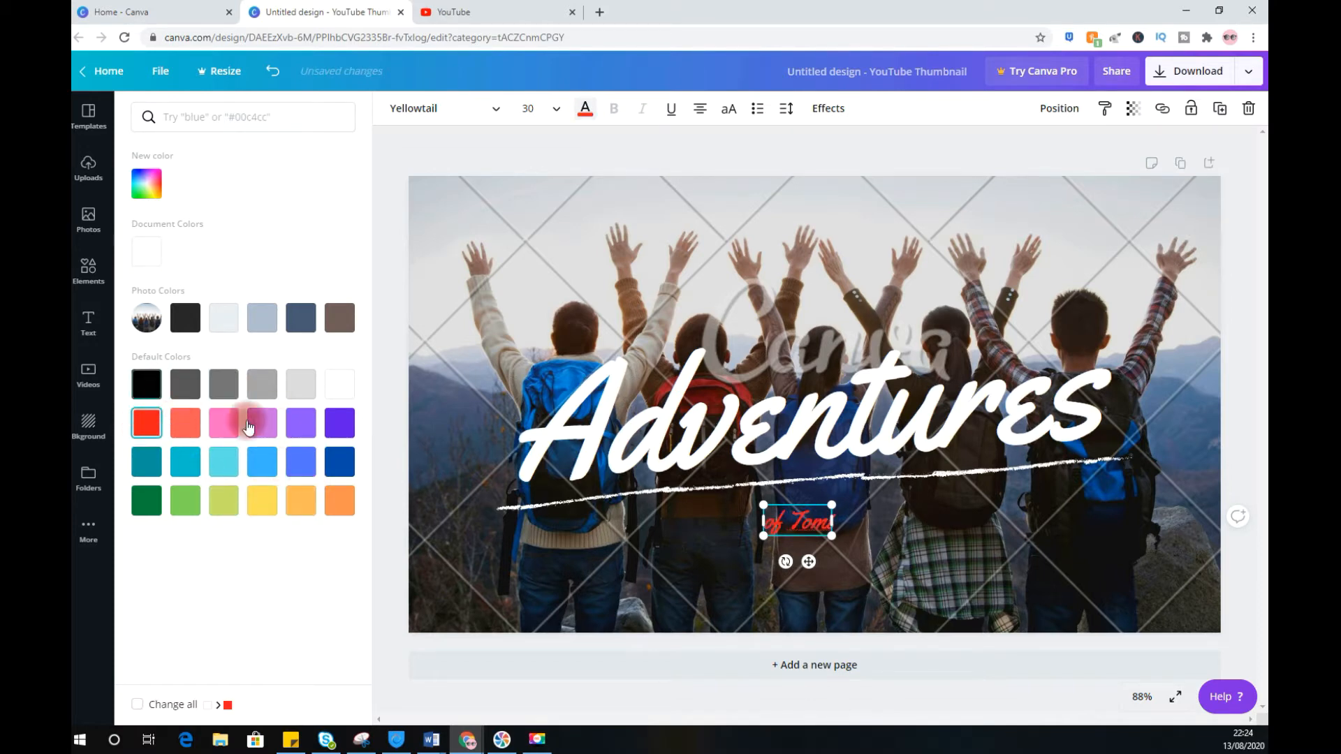
click(340, 383)
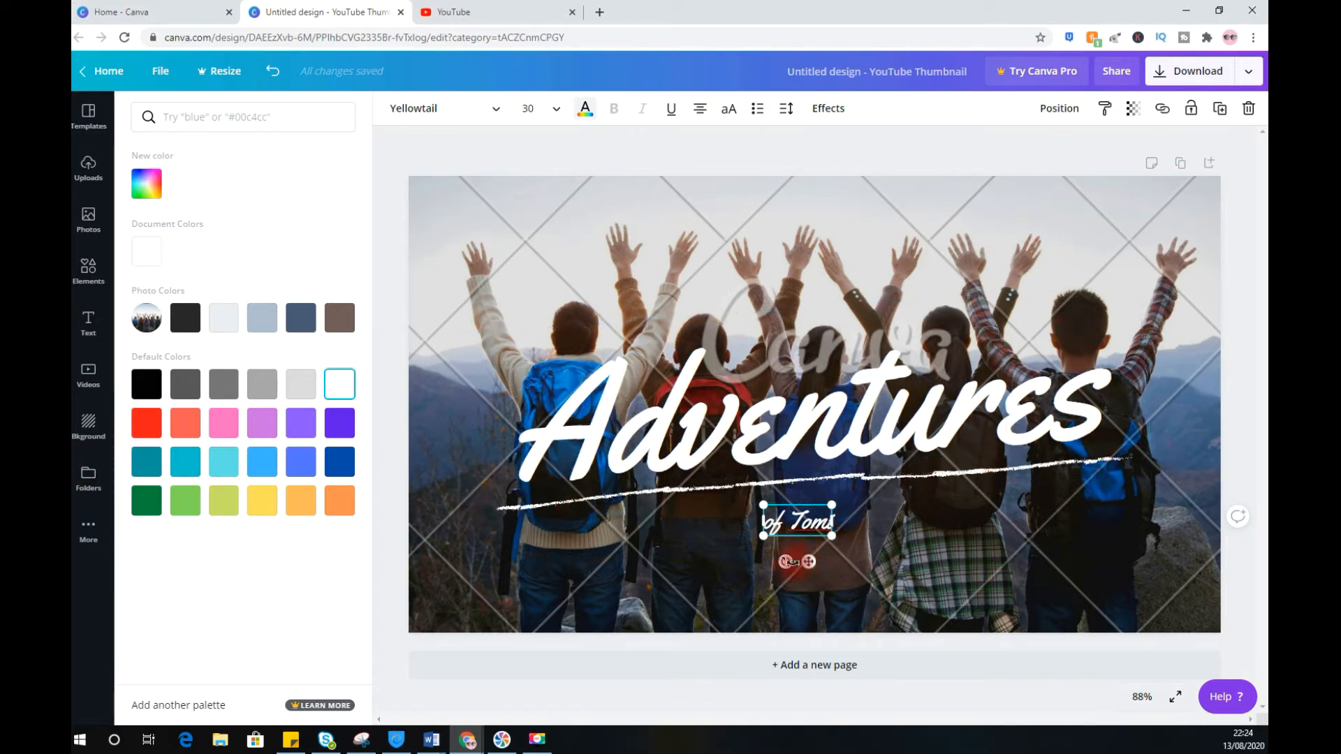
Enlarge the subheading to size 62, tilt it parallel to the title's underline, and place it centred just below the line.
drag(785, 561, 908, 551)
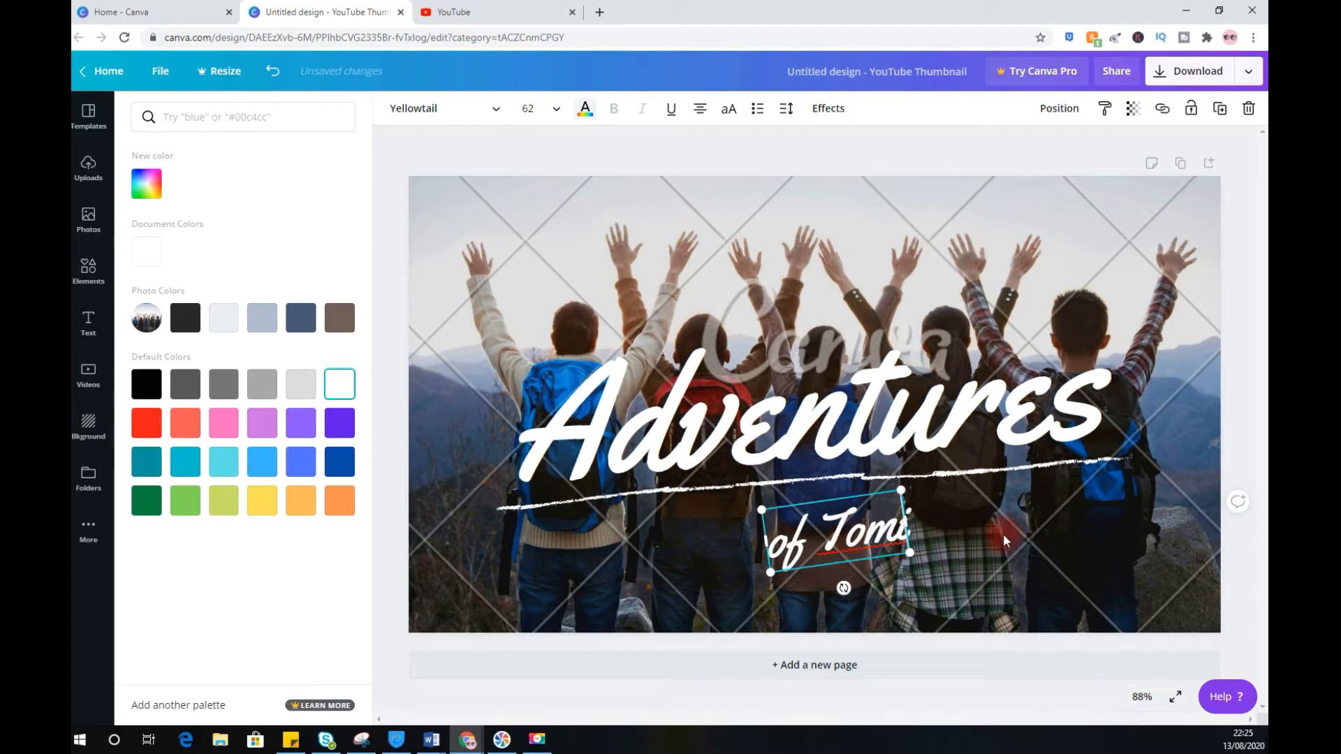
click(893, 539)
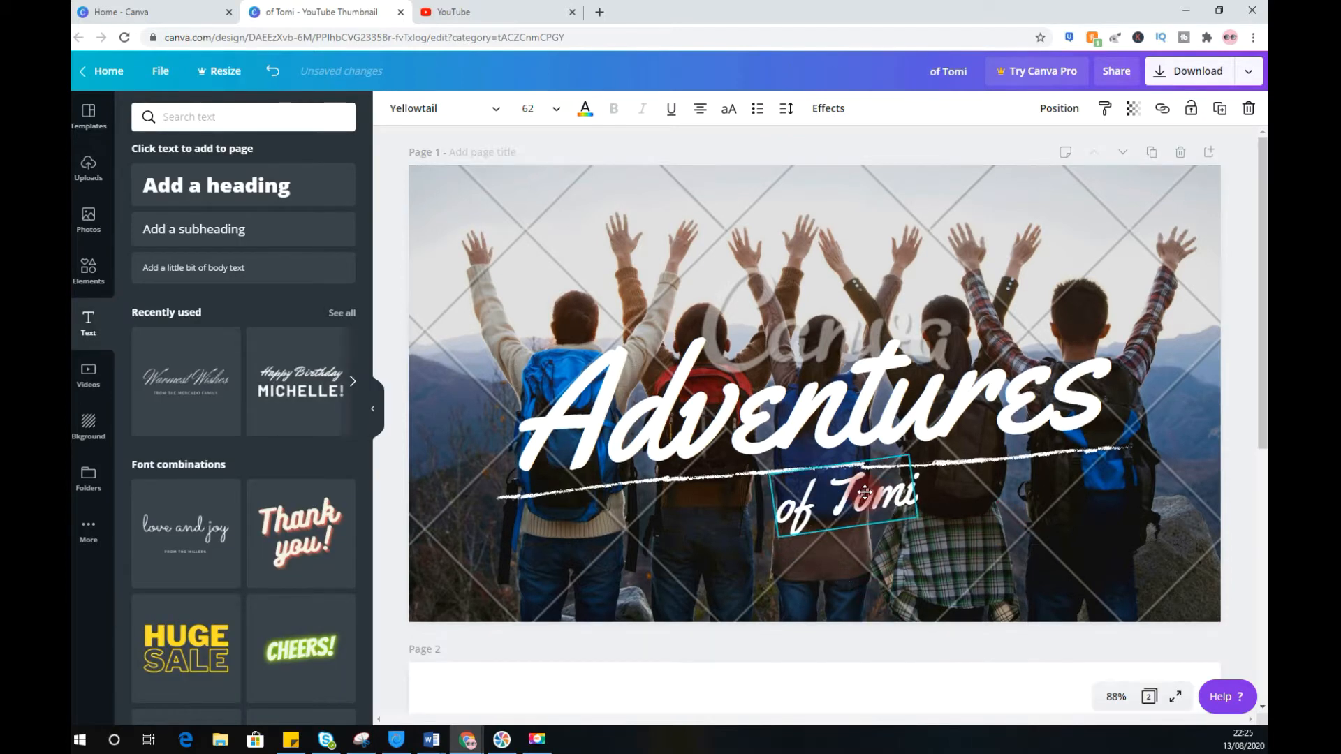
drag(866, 495, 836, 523)
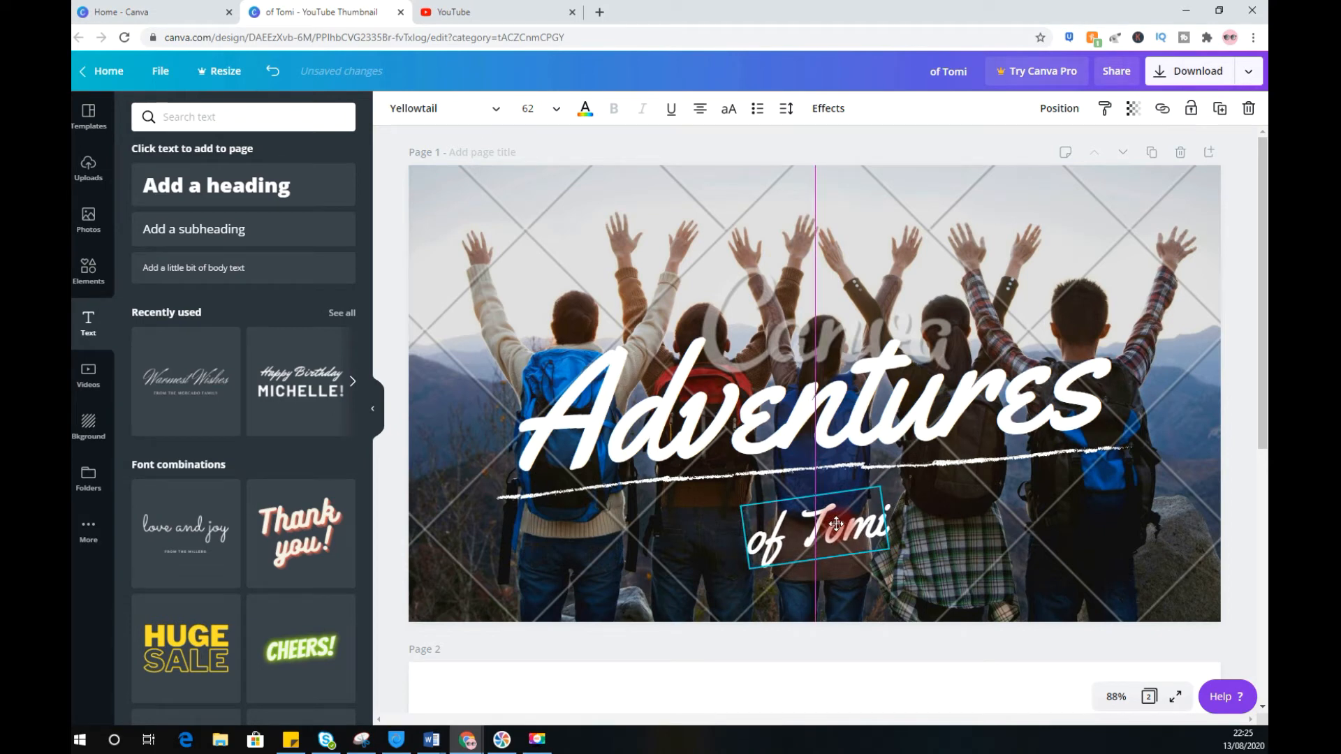
drag(837, 523, 833, 389)
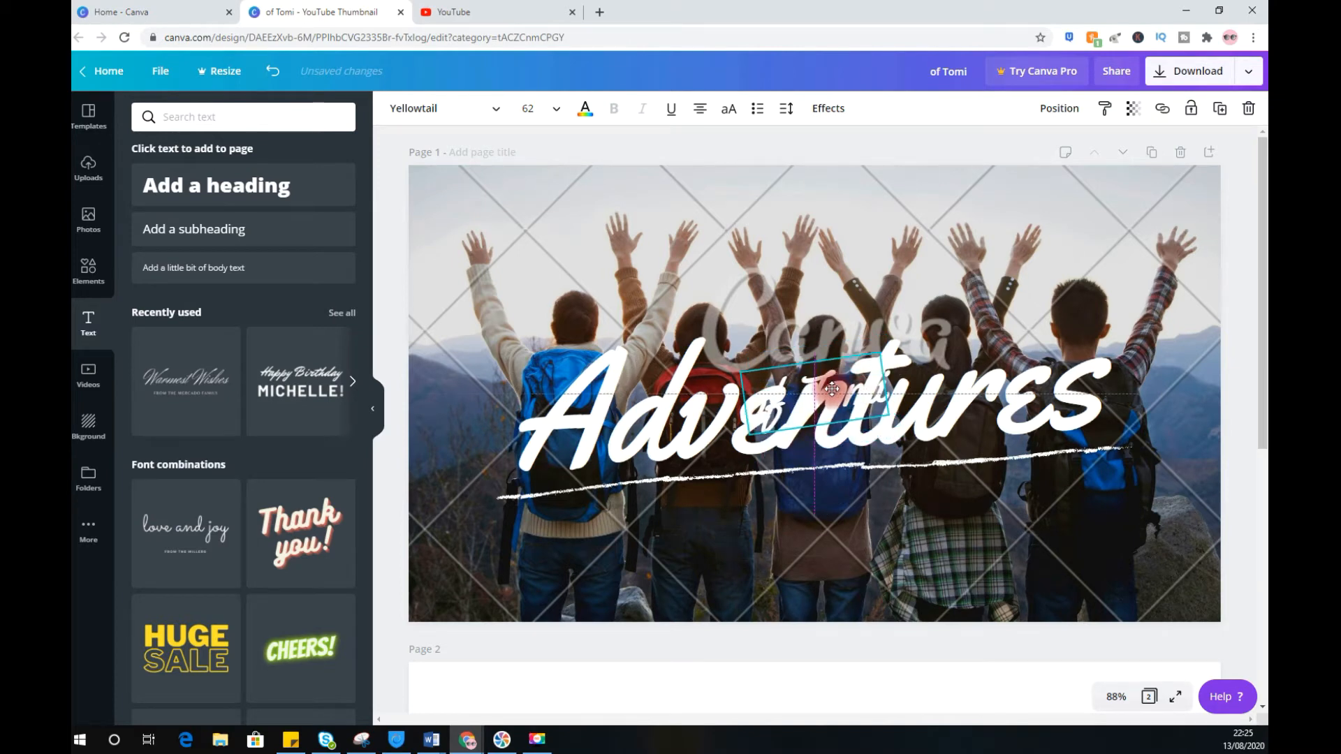
drag(831, 389, 830, 498)
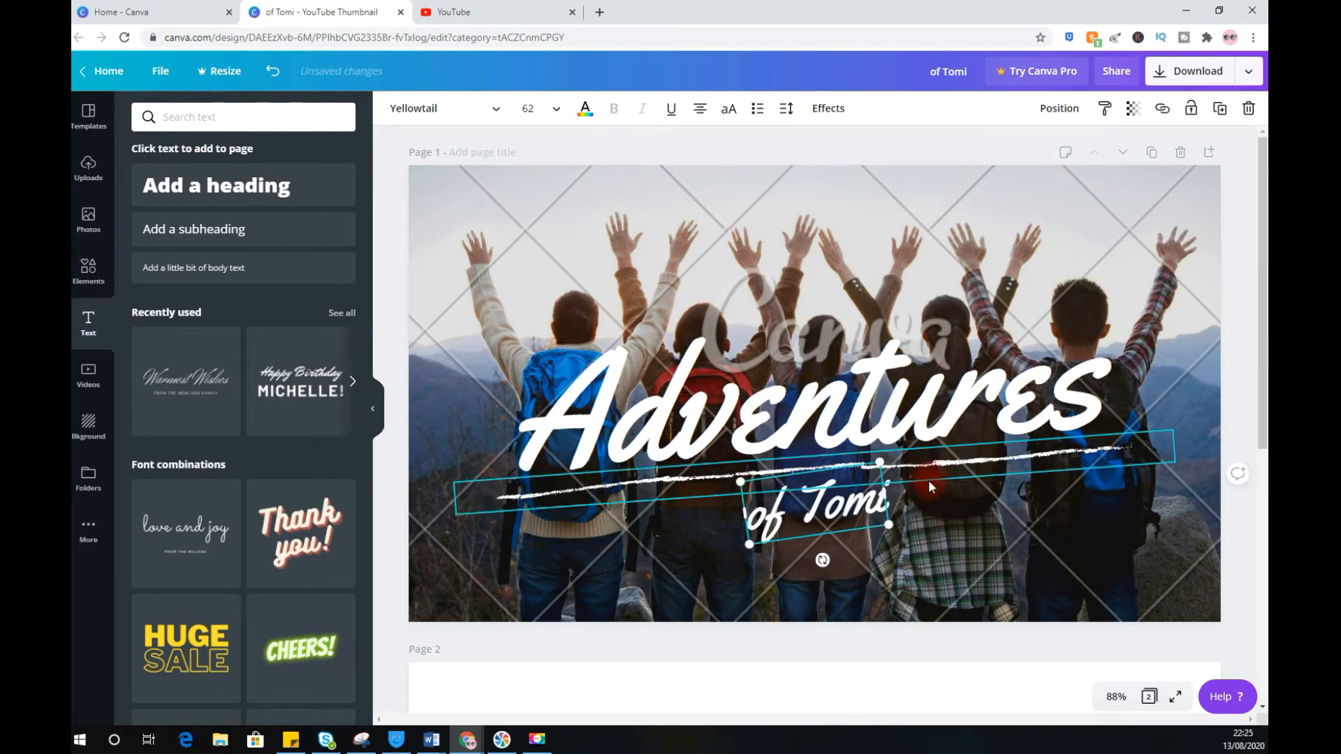
Select the background photo, view the purchase offer for removing its watermarks, and close the offer without buying.
click(818, 195)
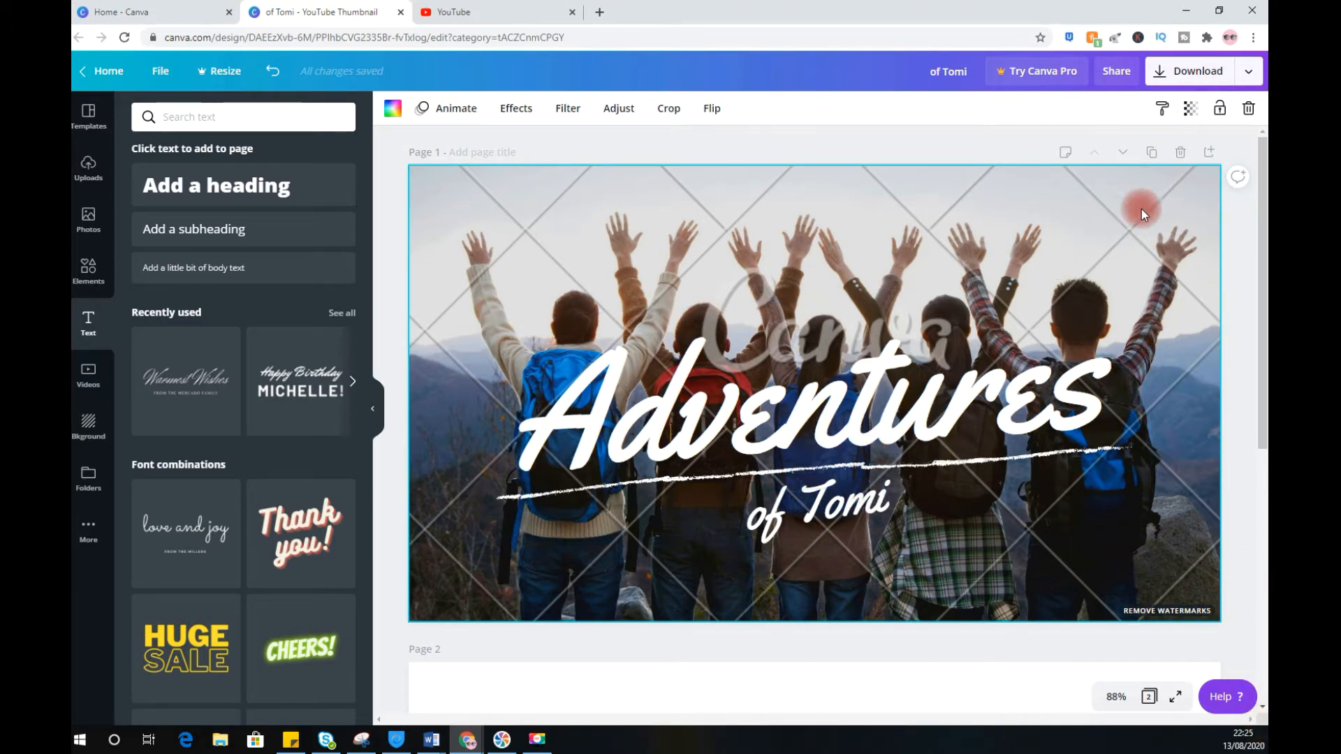
click(1176, 612)
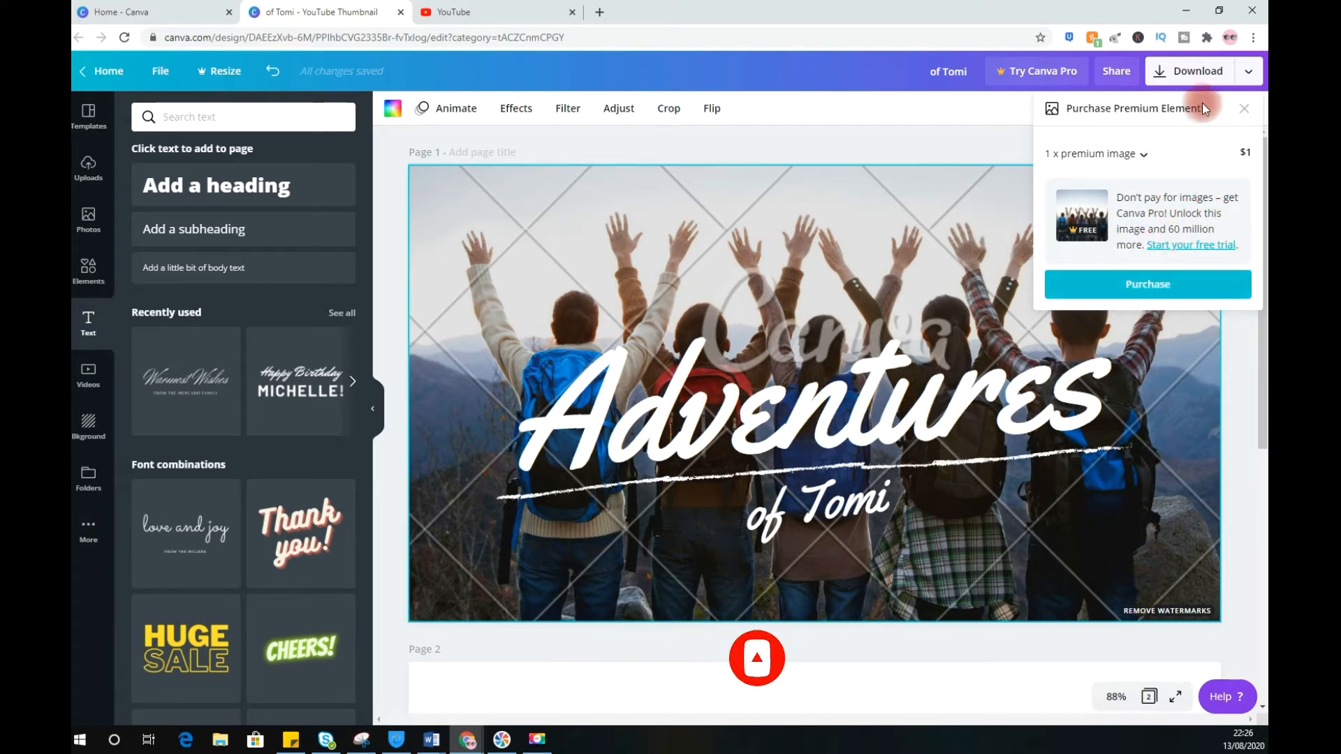
click(1244, 110)
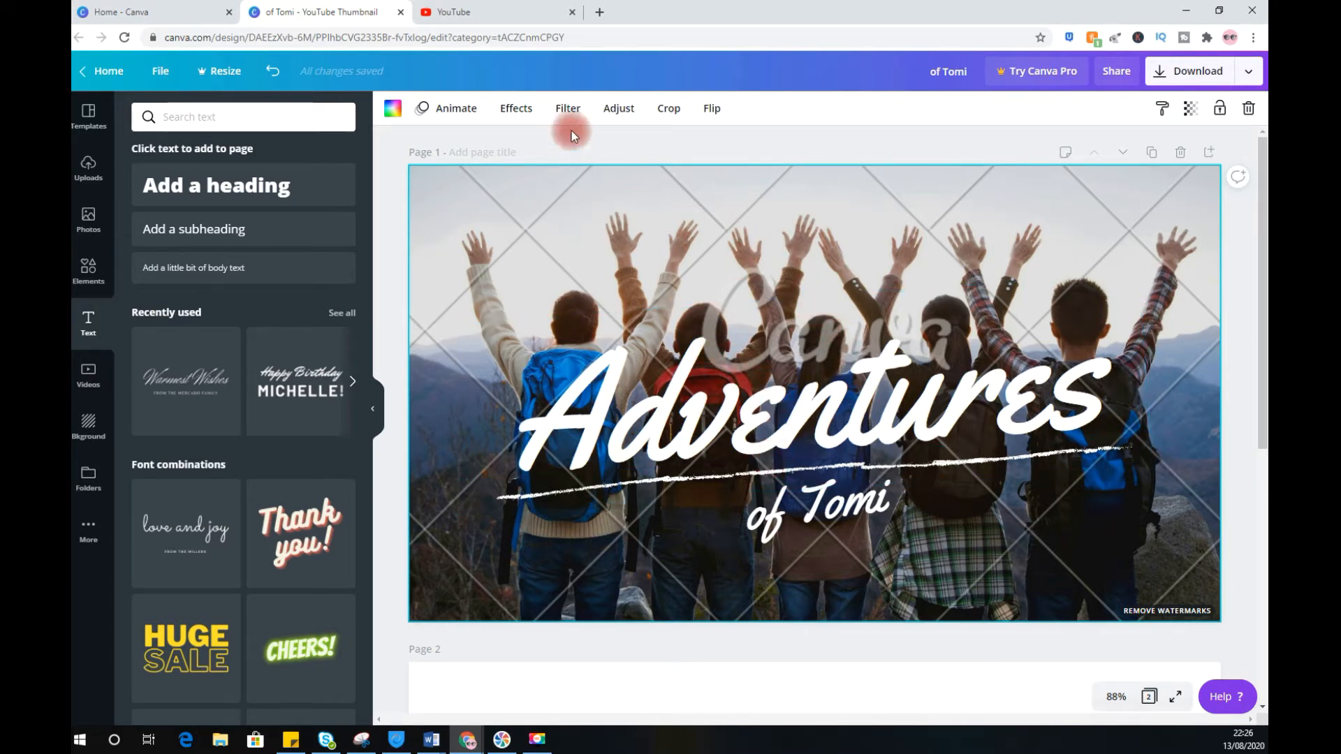
Open the Pexels website, pexels.com, in a new browser tab.
click(597, 14)
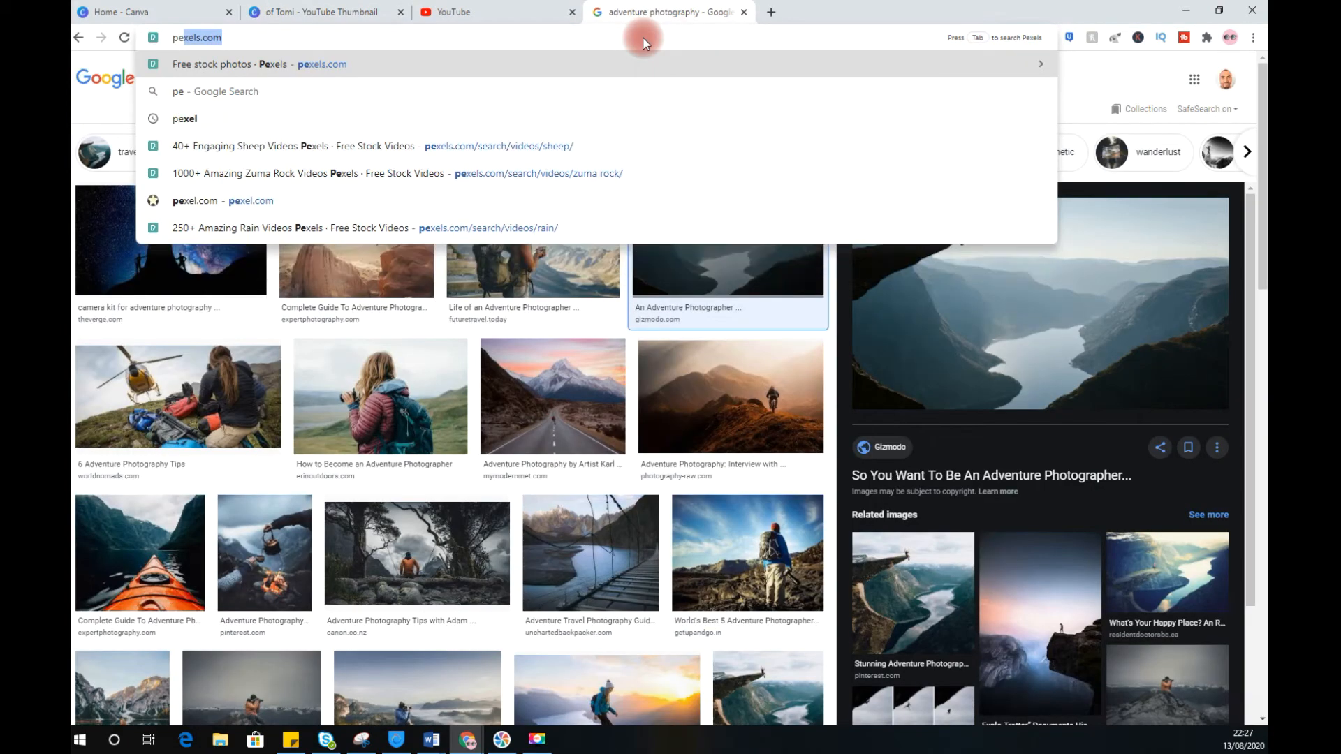
text(l)
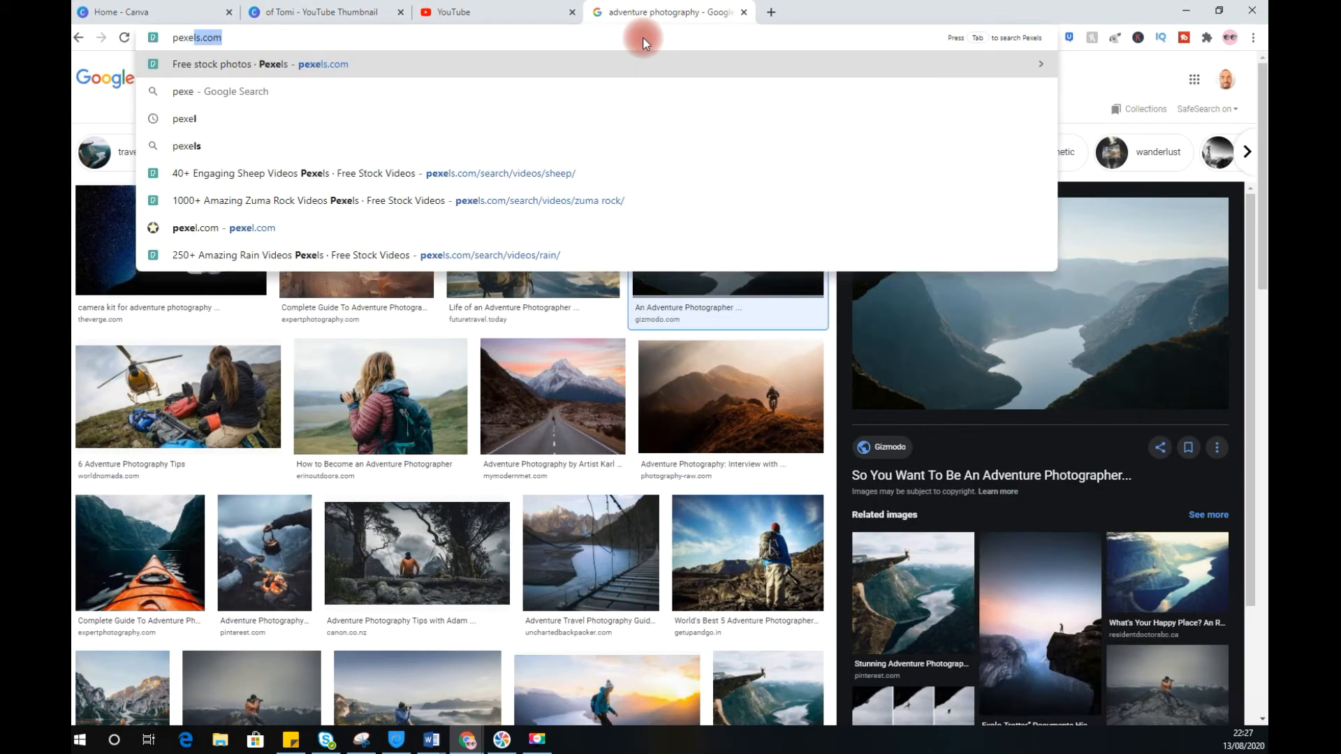
text(s.com)
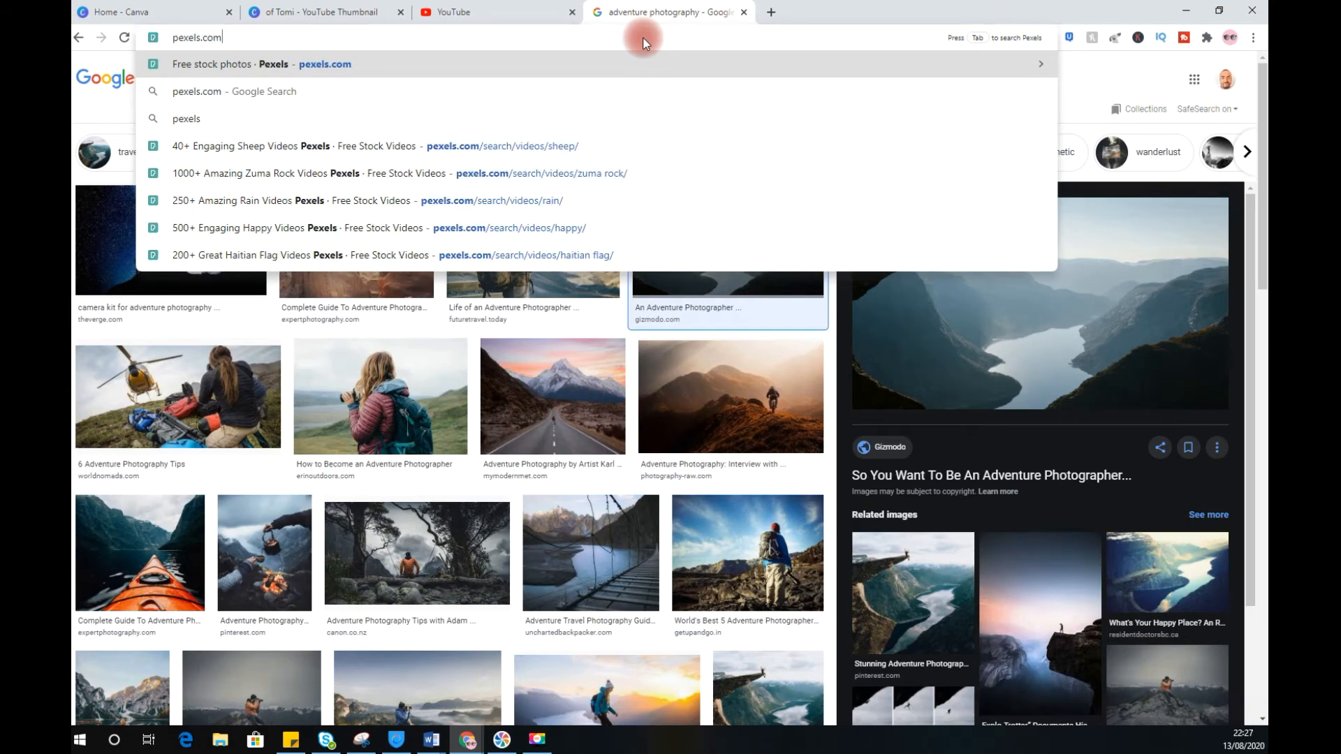
key(Return)
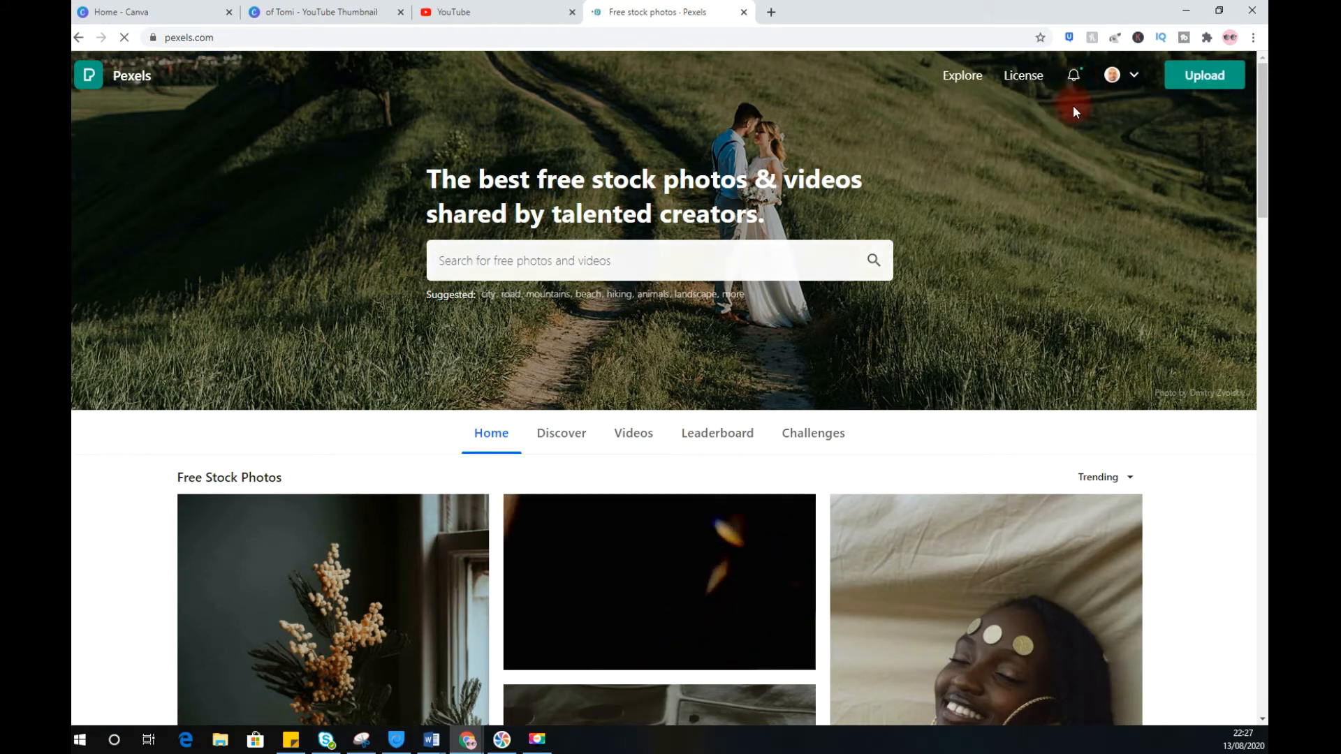
click(1073, 77)
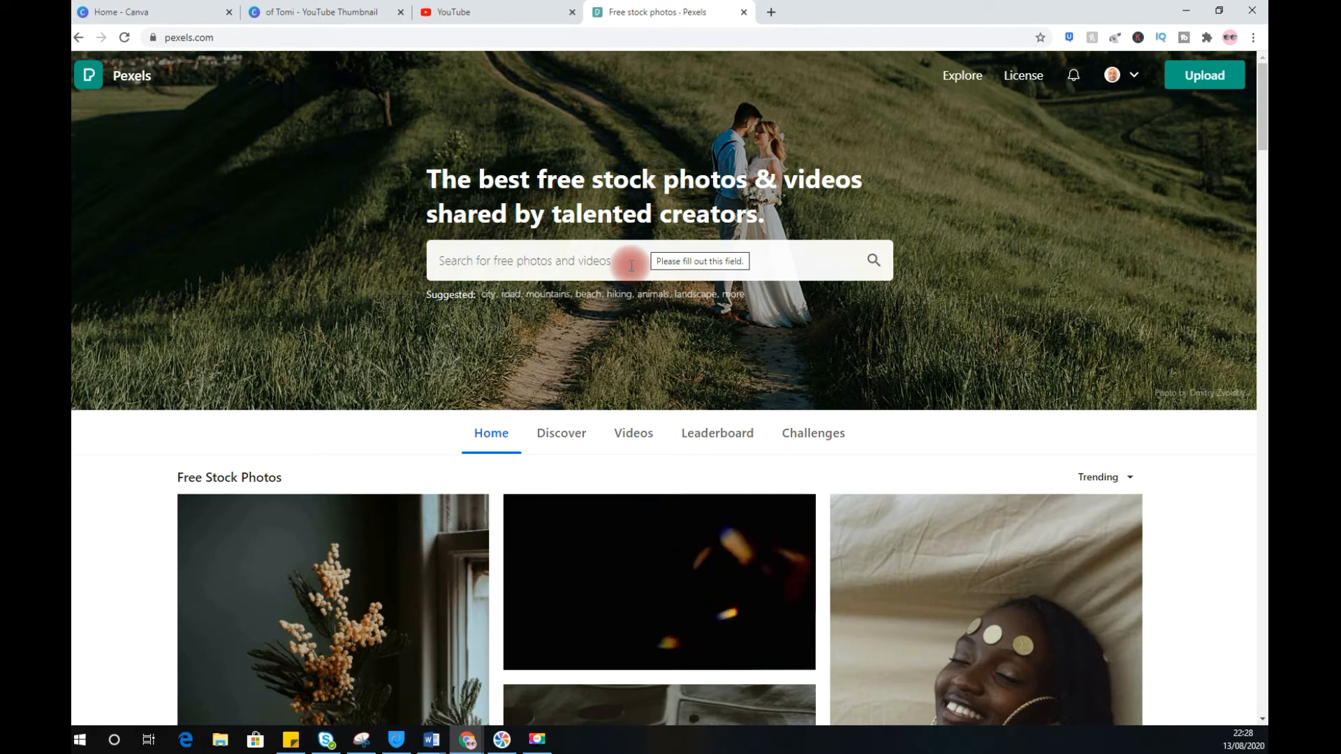
Search Pexels for "adventure", glance at the video results, and return to the photo results.
click(631, 265)
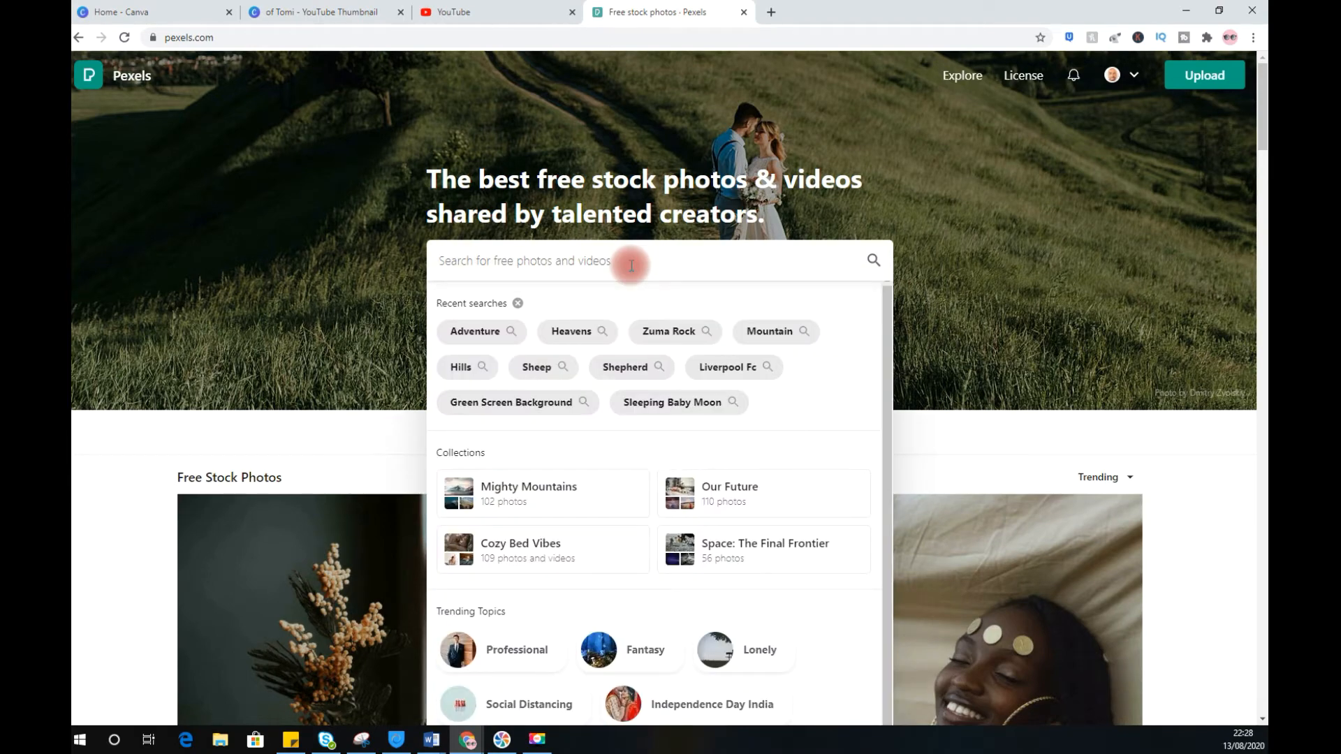
click(486, 332)
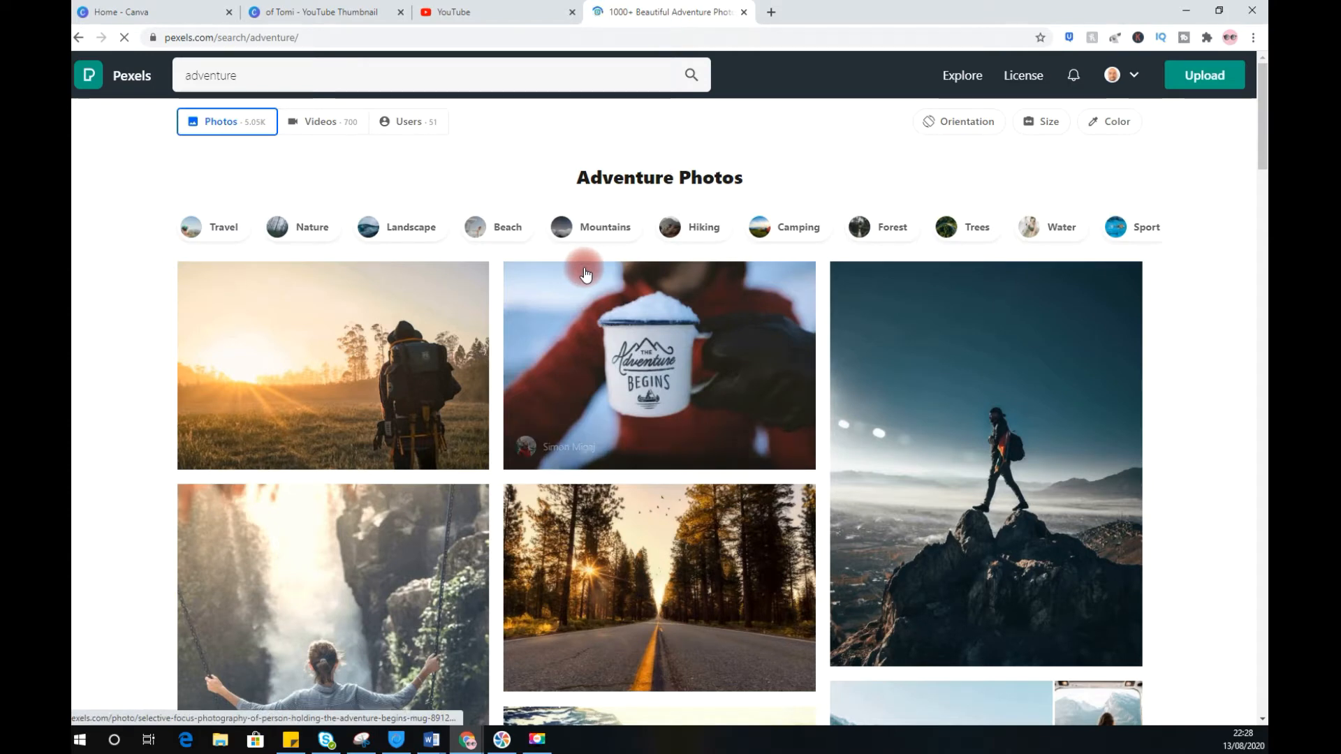
click(314, 122)
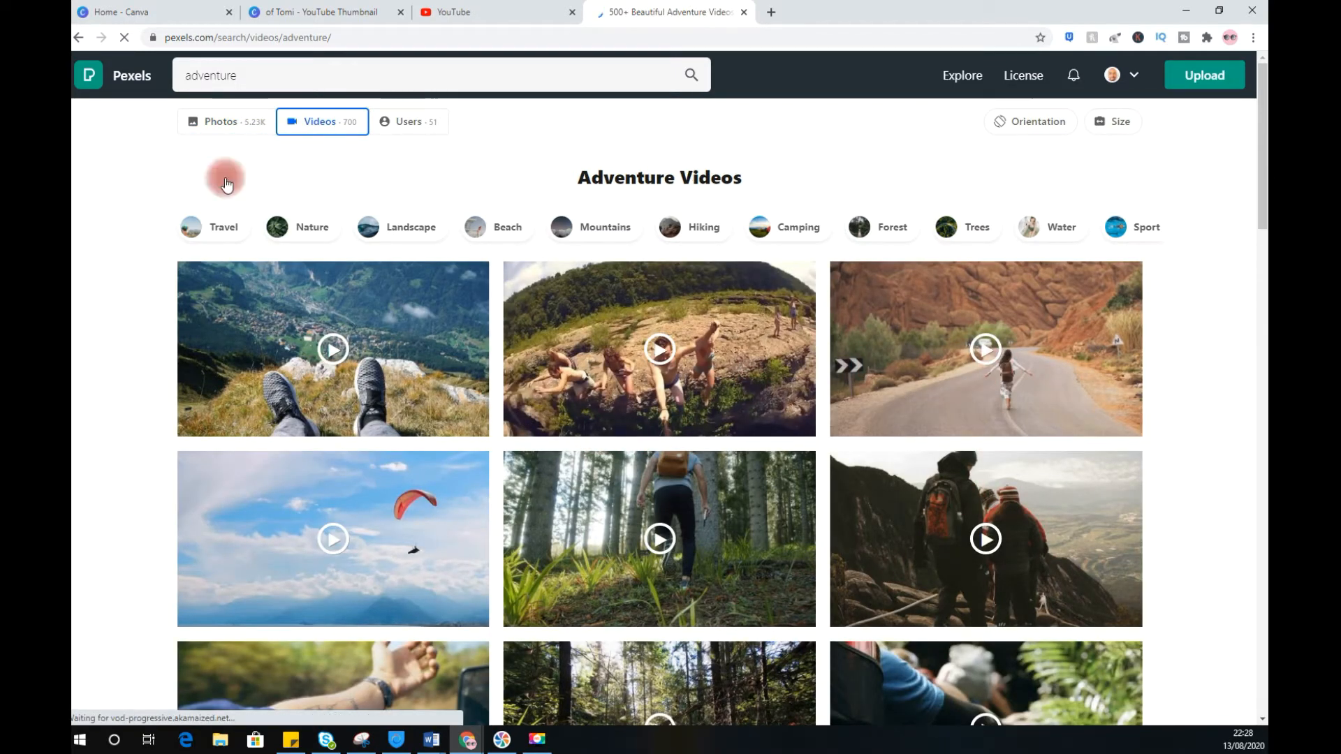
click(222, 121)
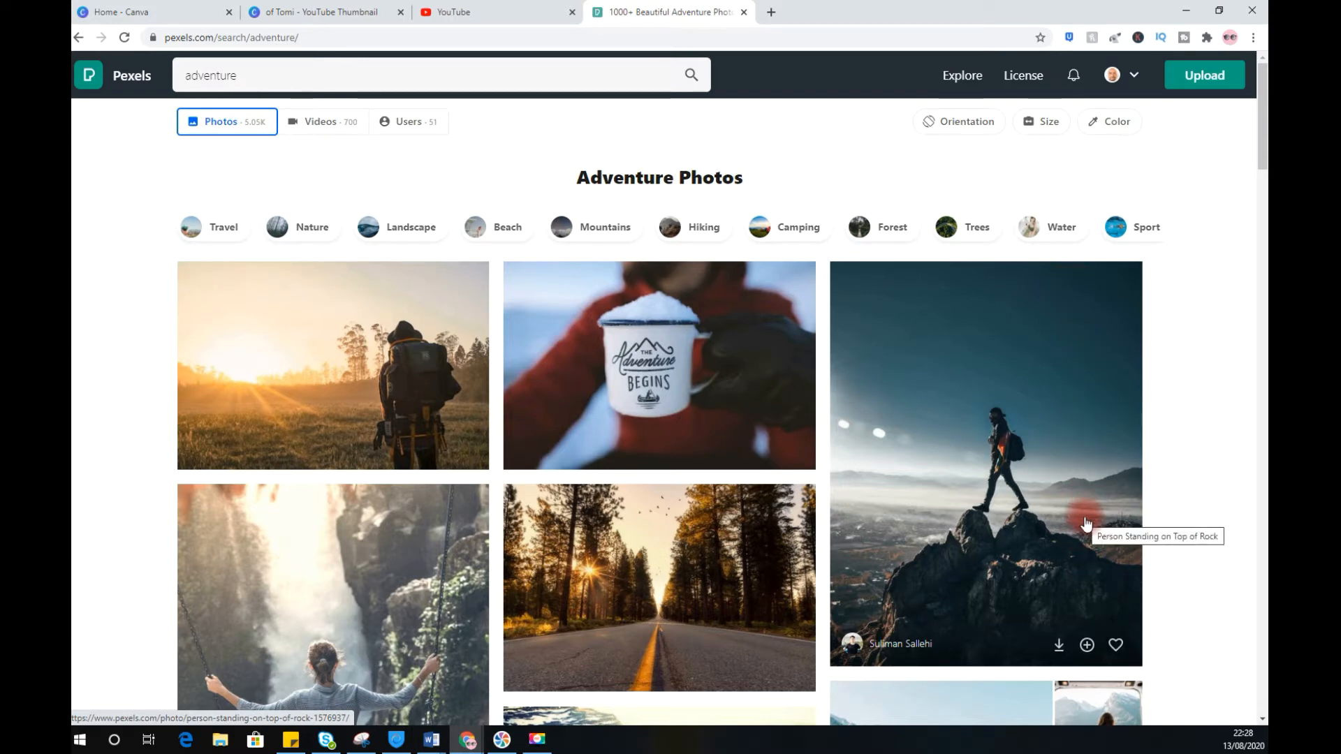
Browse the adventure photos, view the yellow toy van photo and its Donate page, and return to the search results.
click(324, 12)
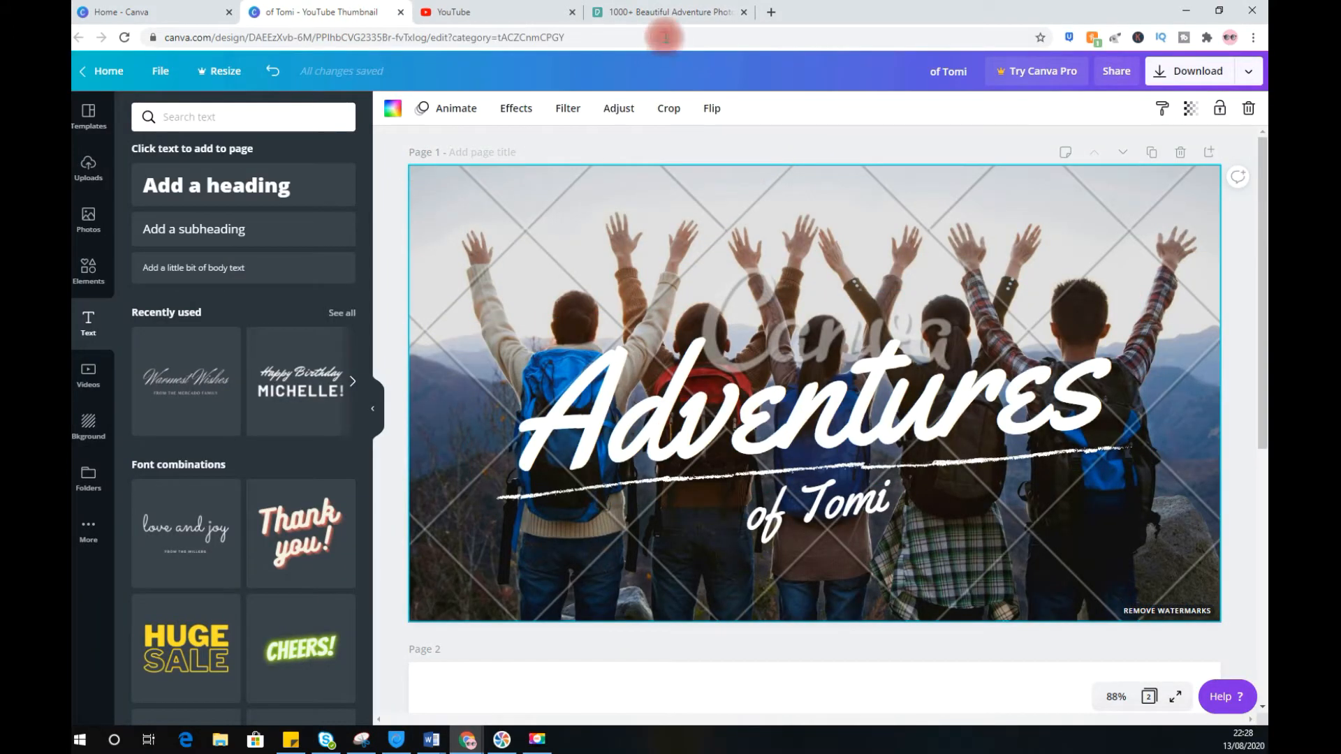
click(653, 12)
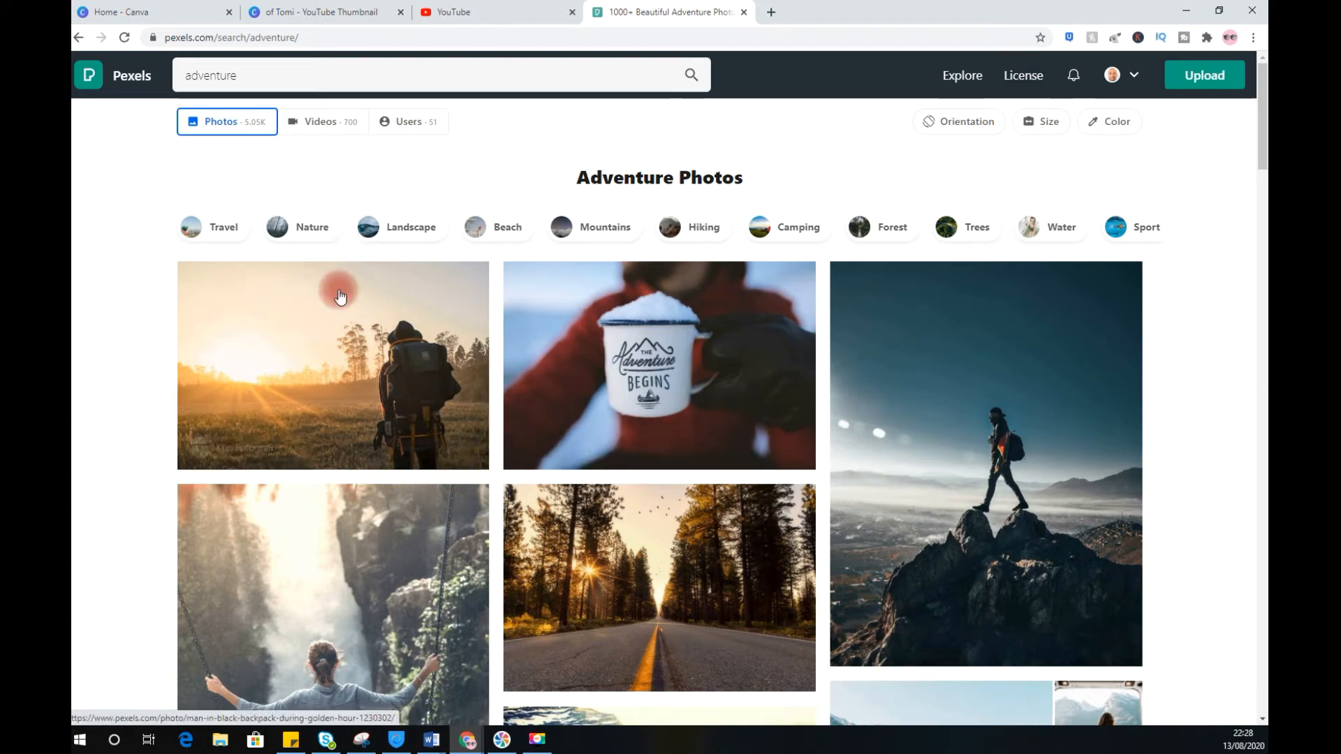
scroll(328, 398, down, 5)
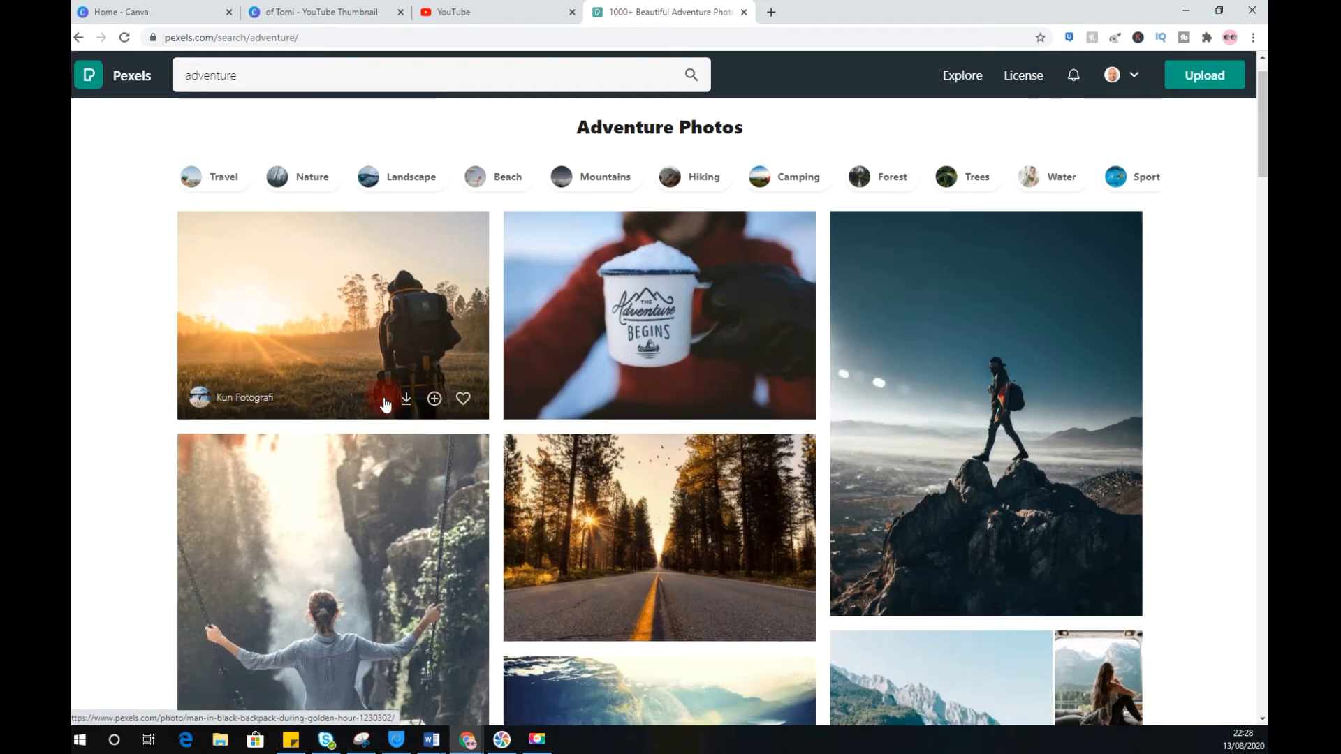
scroll(801, 492, down, 15)
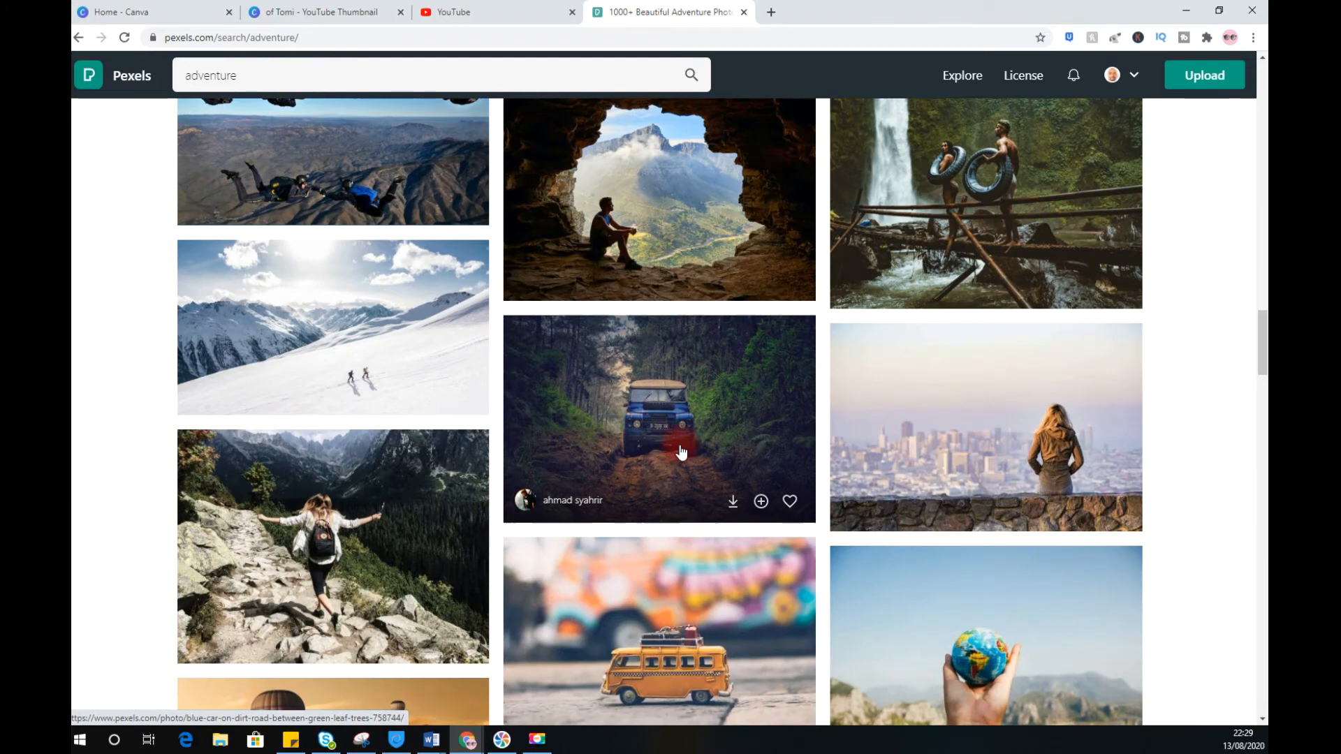
scroll(681, 452, down, 2)
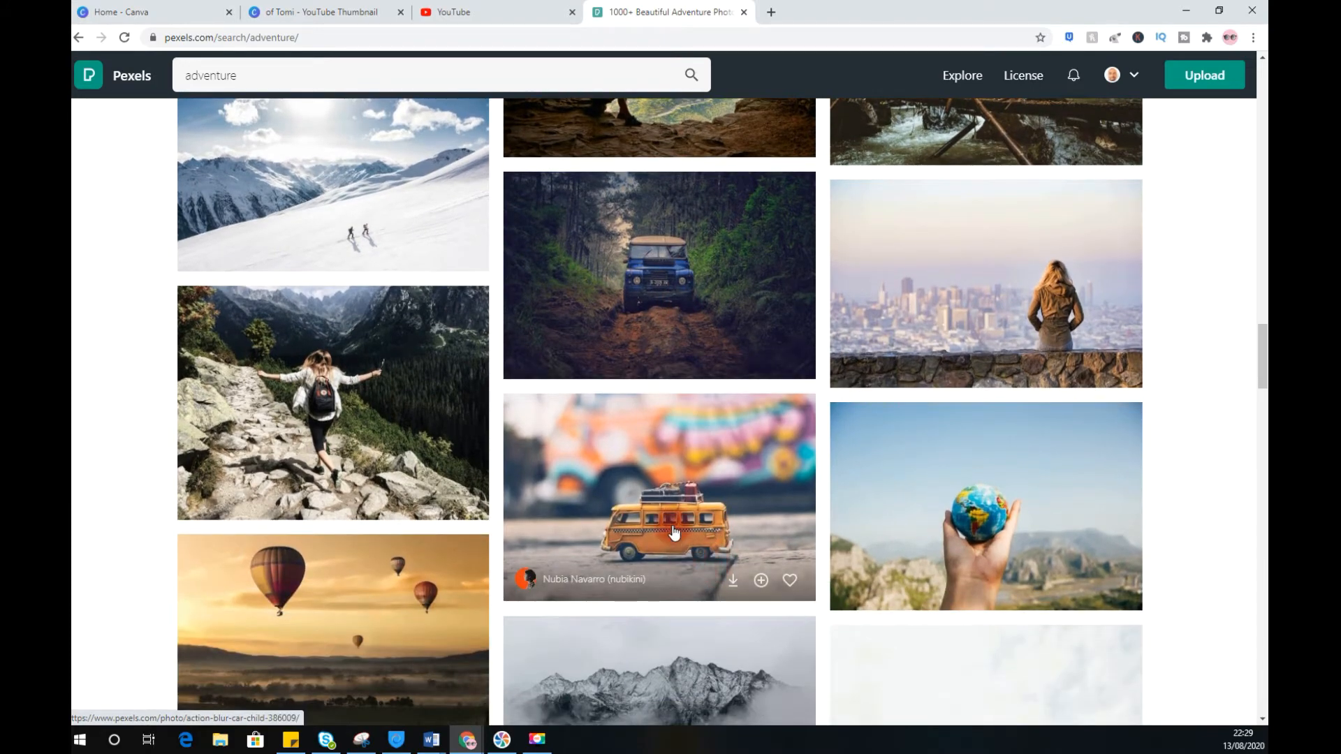
scroll(676, 538, down, 1)
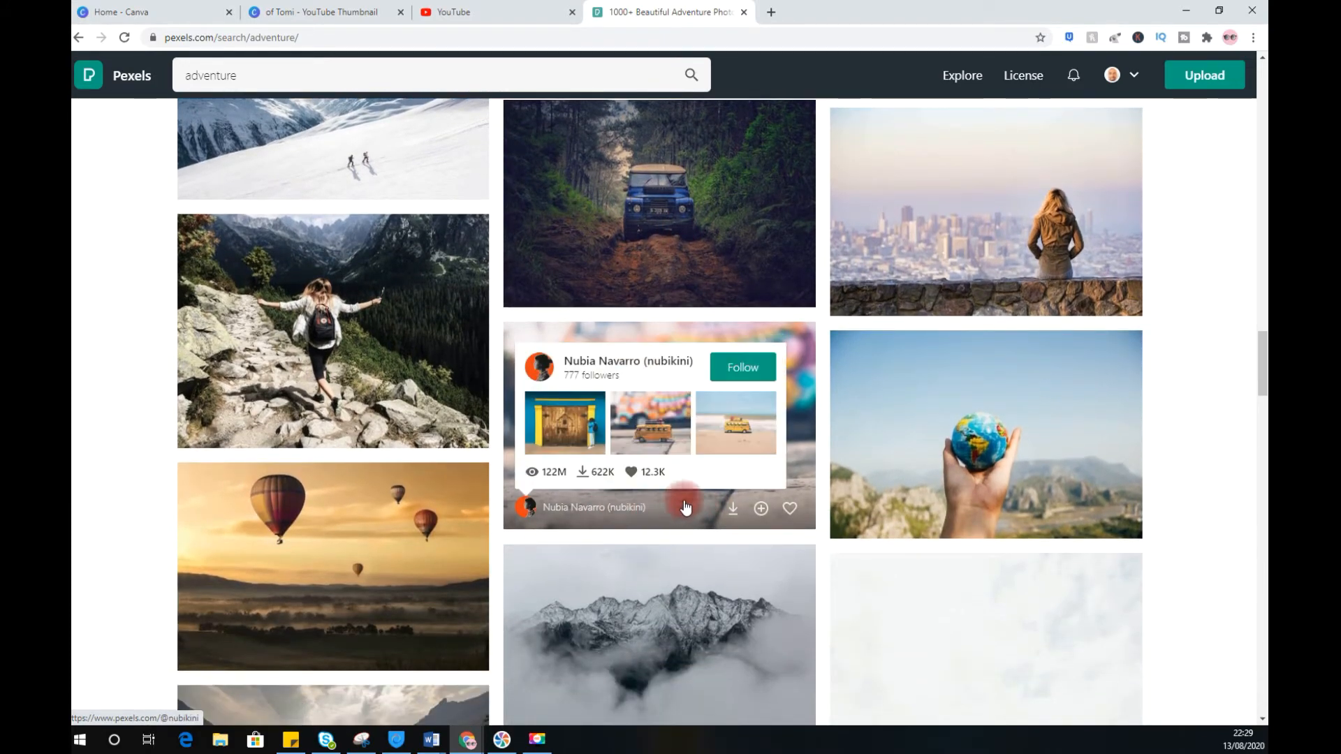
click(649, 402)
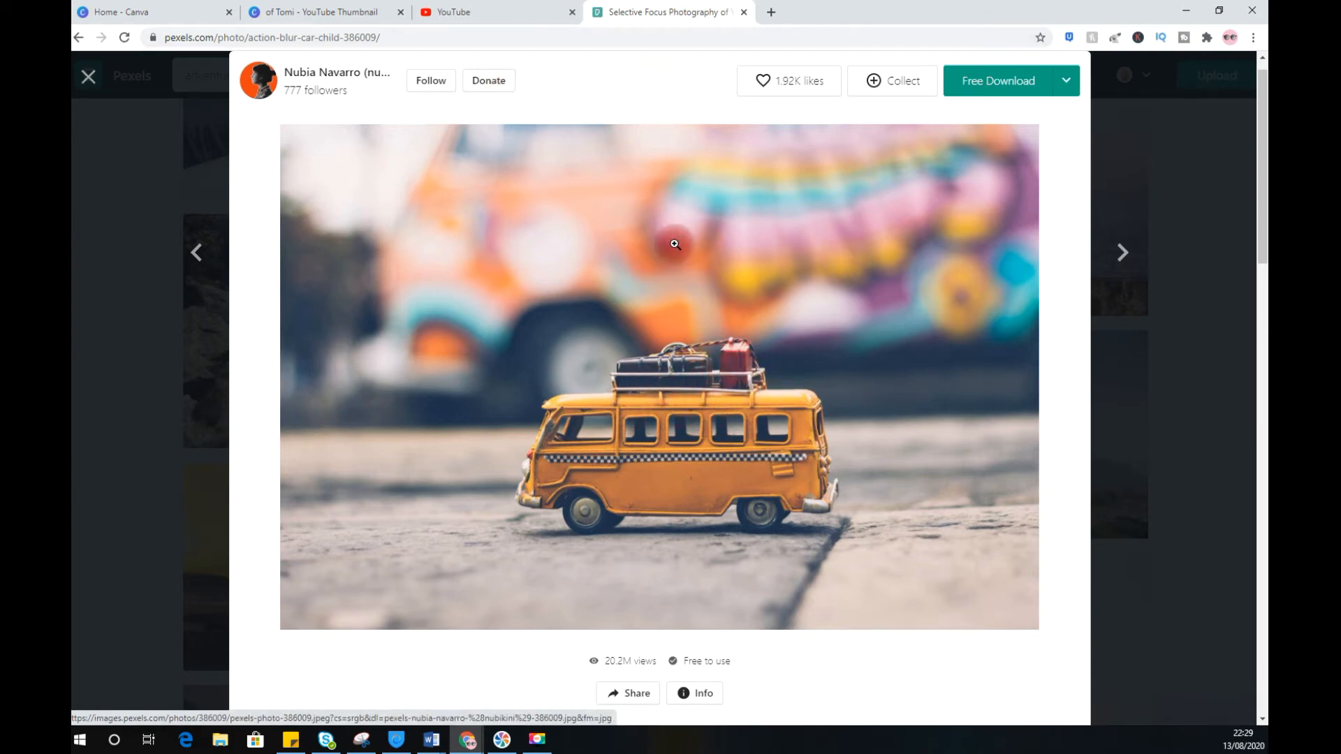
click(502, 87)
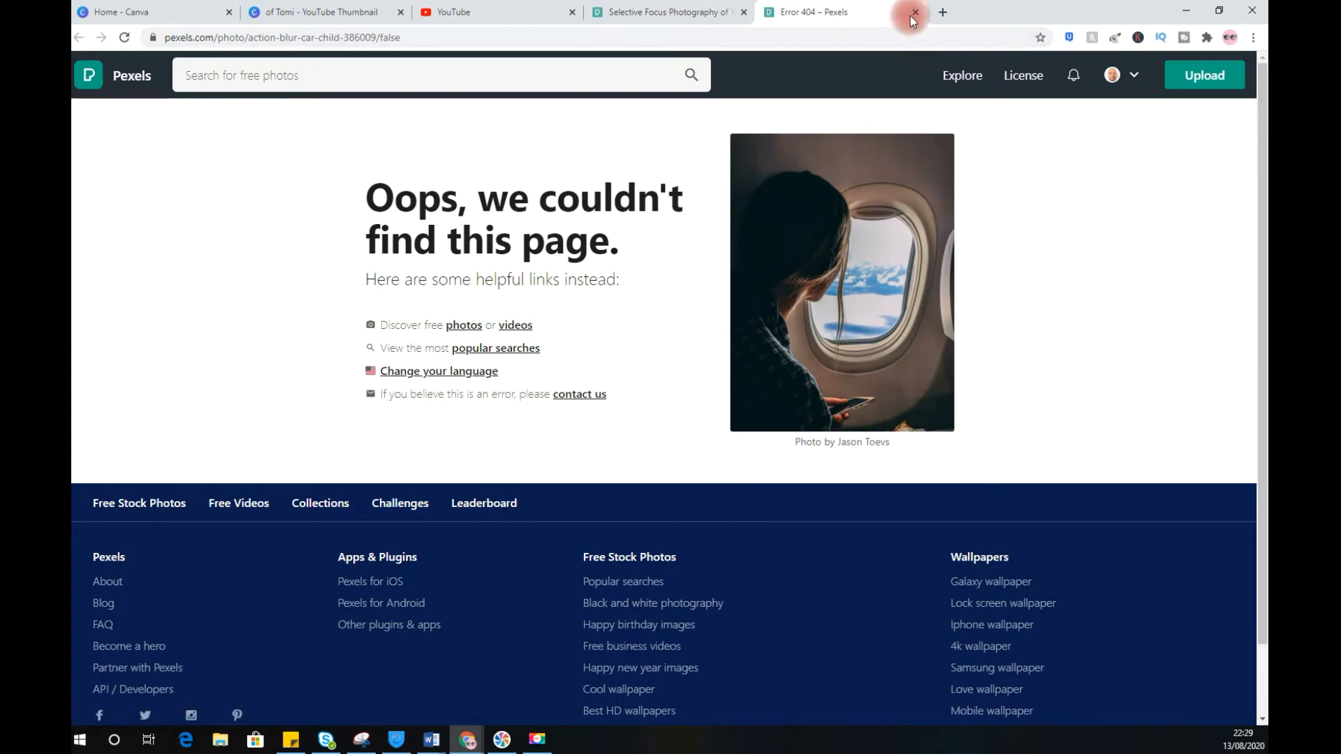
click(915, 14)
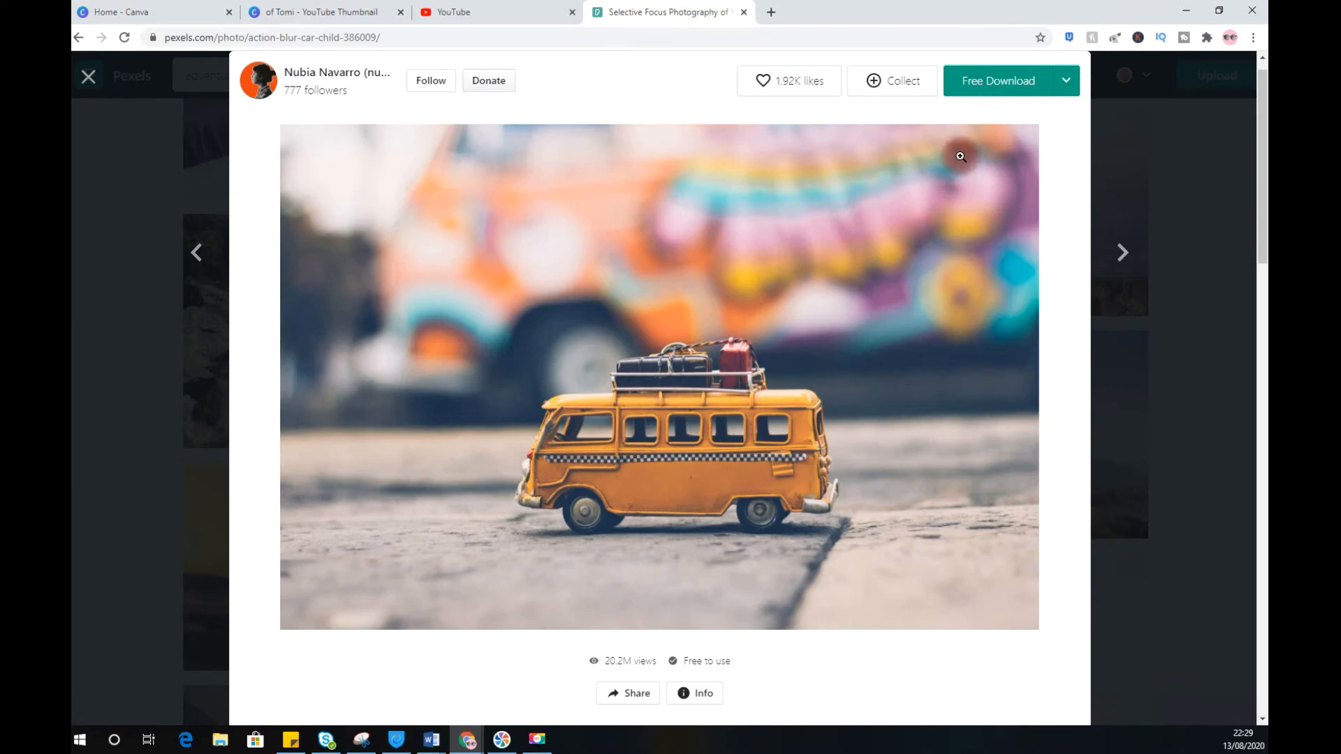
click(1180, 186)
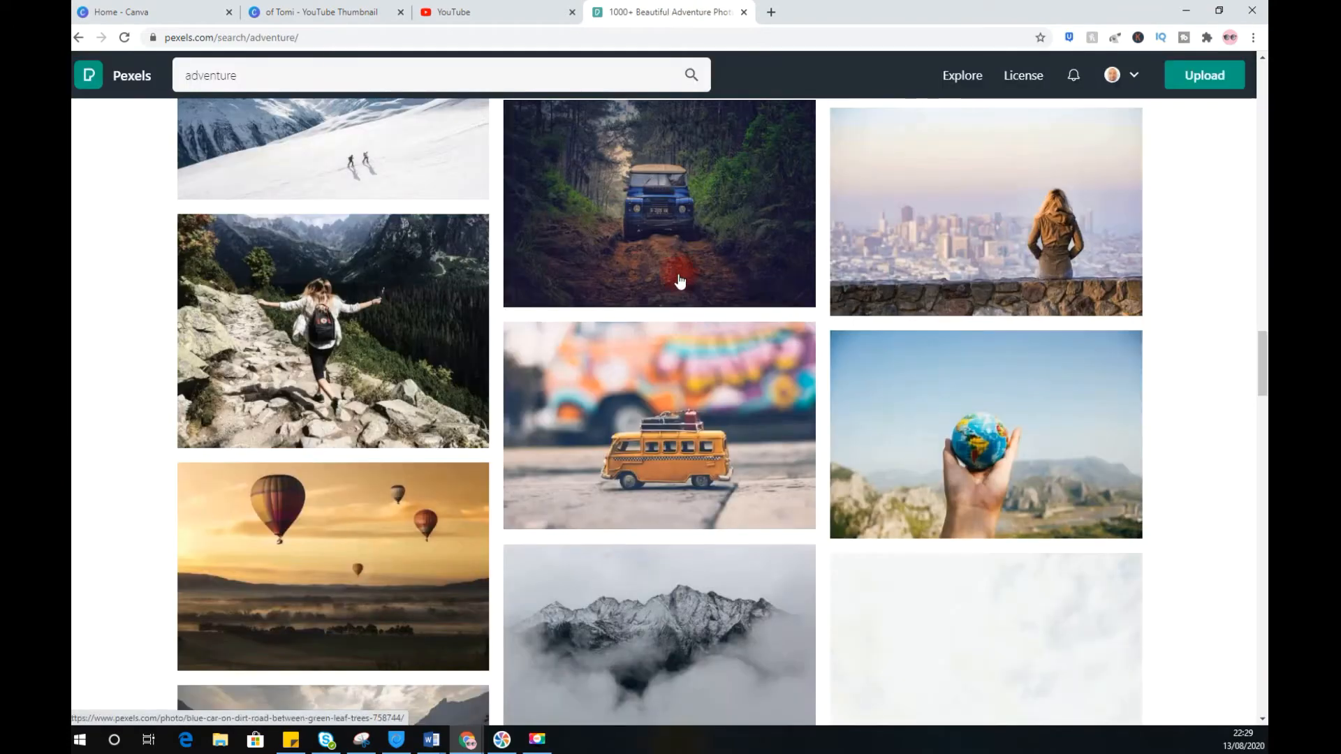
Browse the adventure search results and open the photo of the blue car on a forest dirt road.
scroll(688, 362, down, 2)
scroll(687, 361, down, 5)
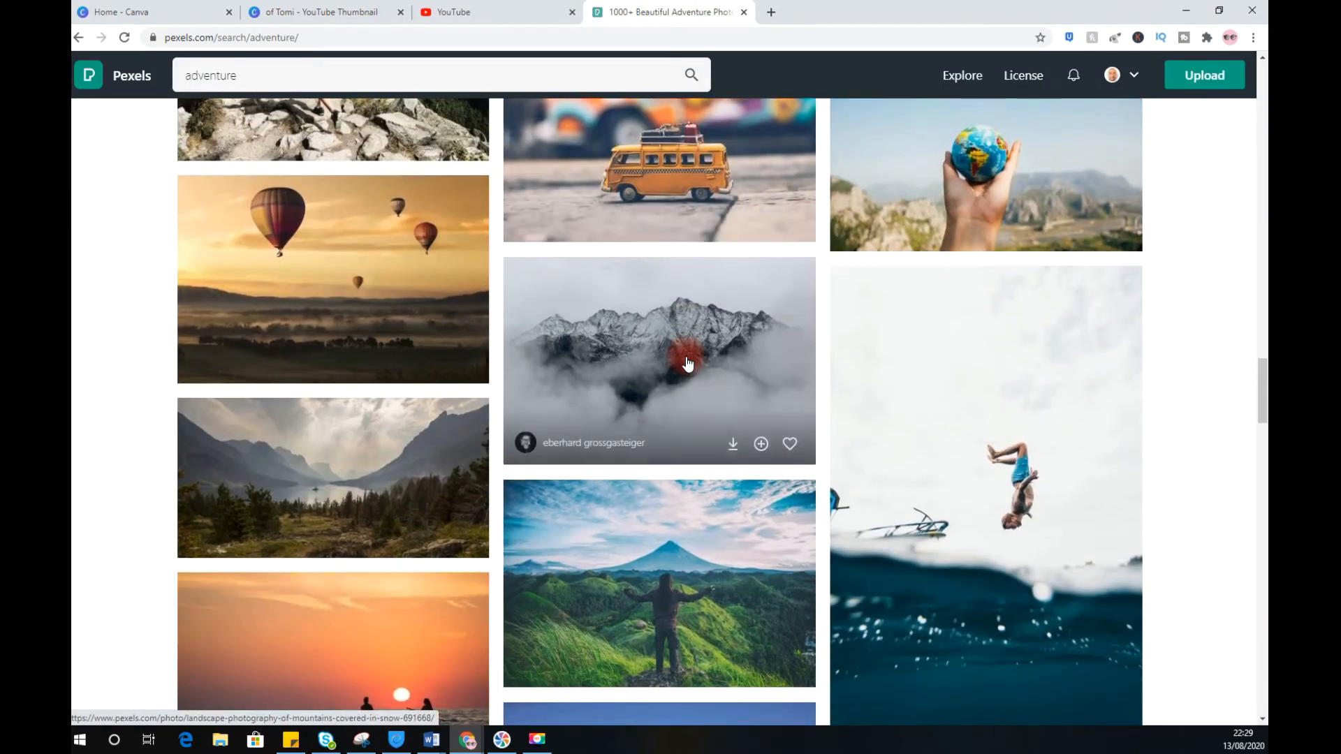
scroll(687, 362, up, 6)
scroll(688, 362, up, 3)
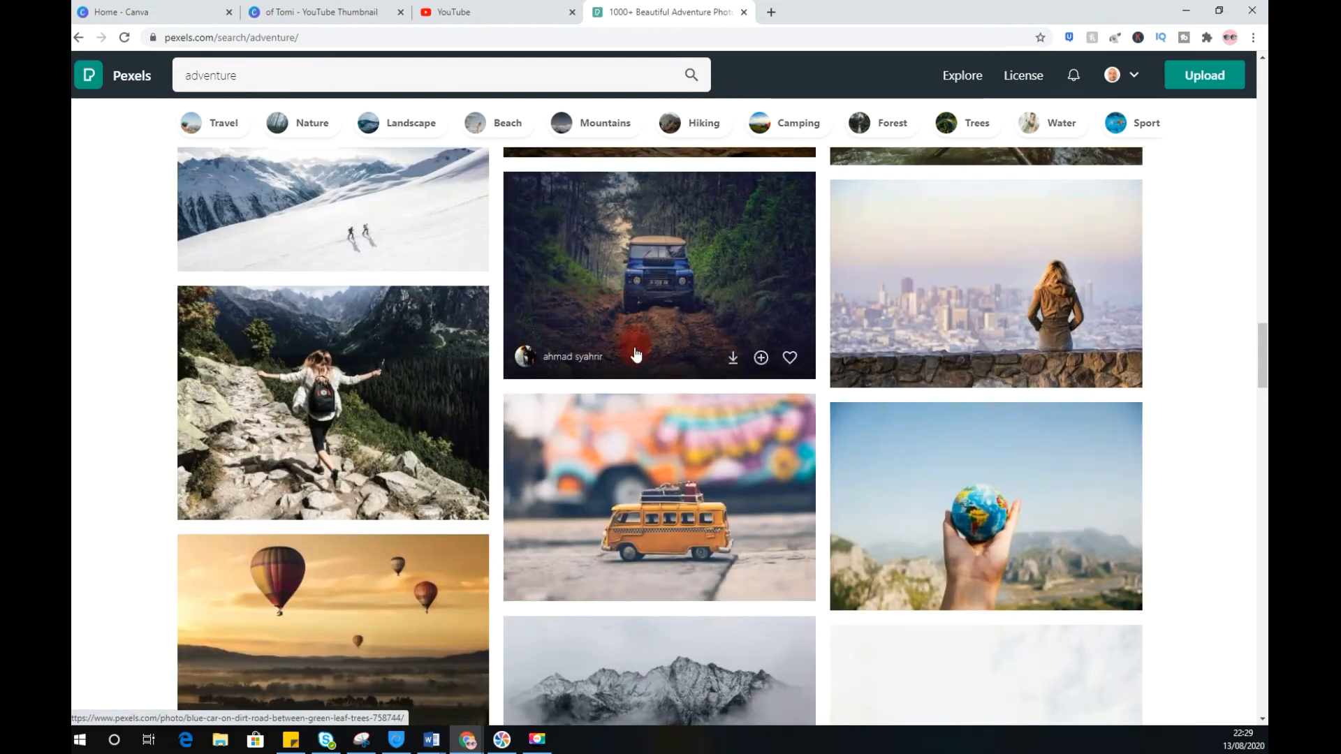
click(675, 250)
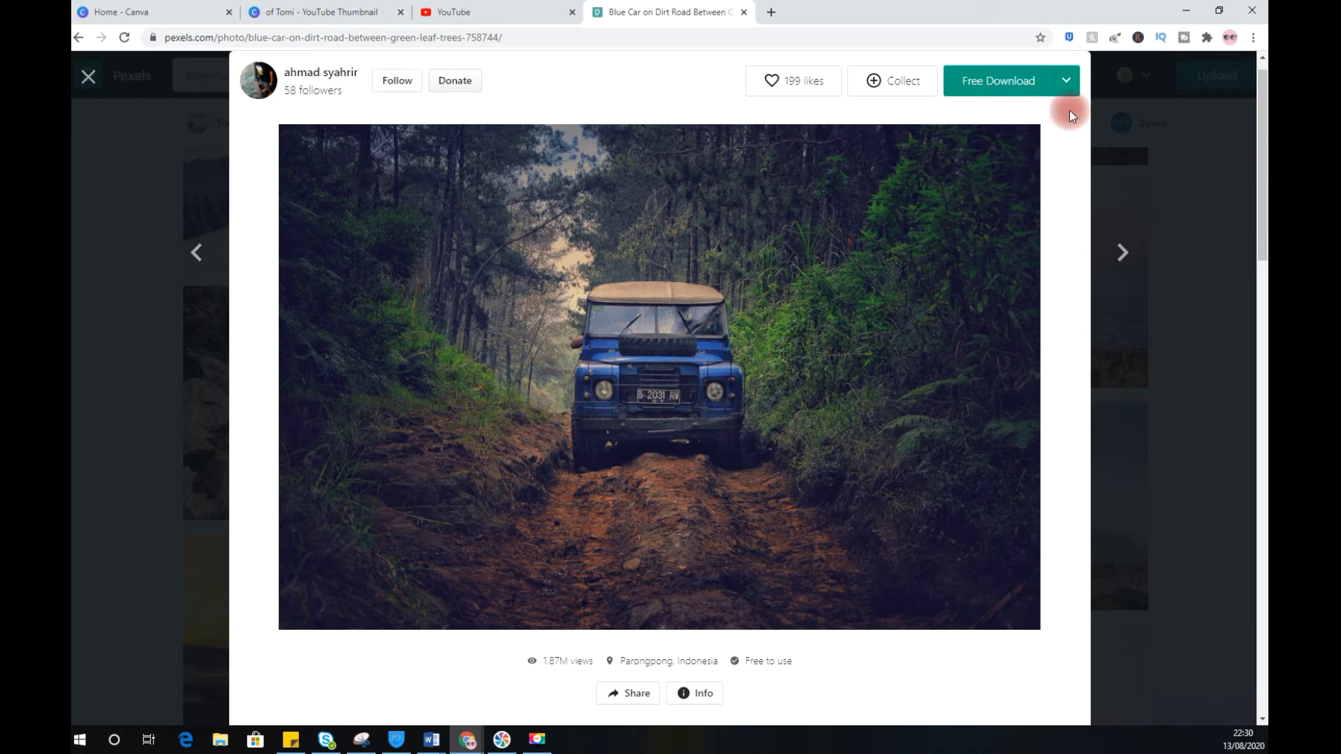
Download the blue car photo for free in Medium size (1280 x 850) and dismiss the thank-you dialog.
click(1065, 83)
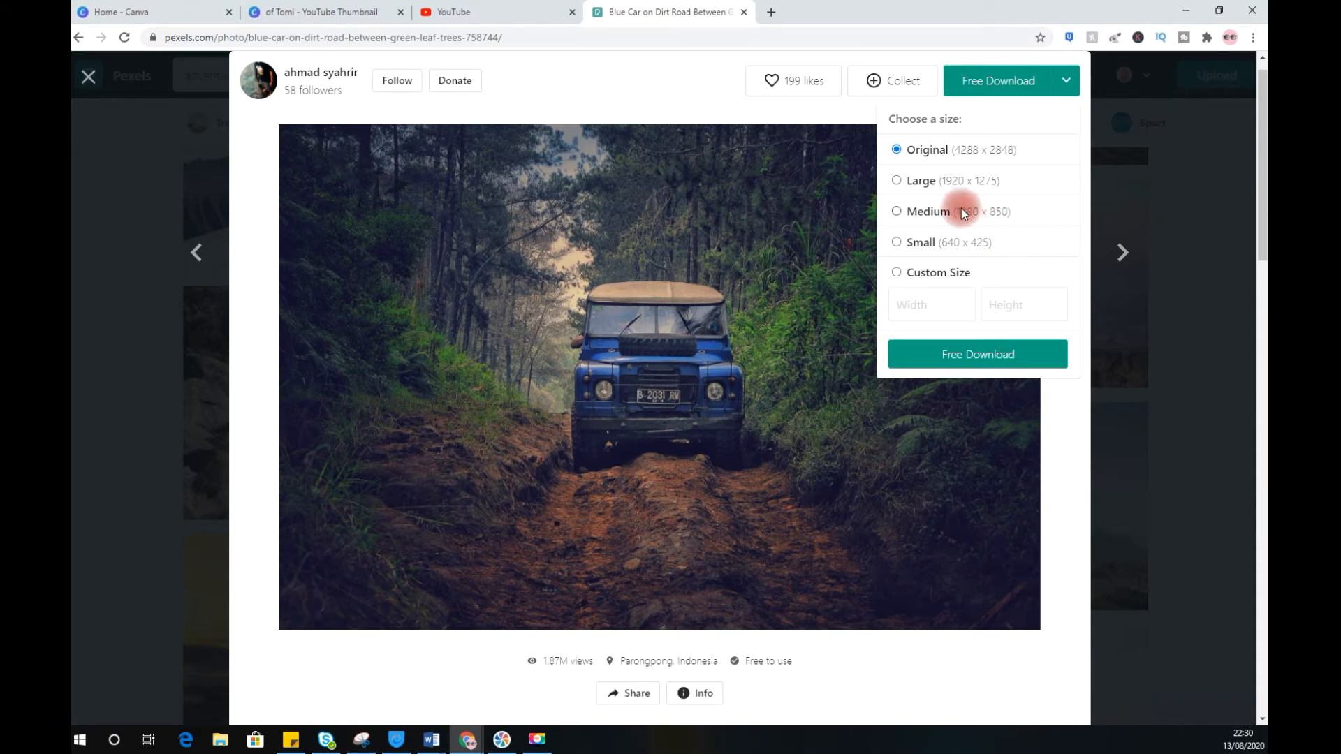
click(936, 212)
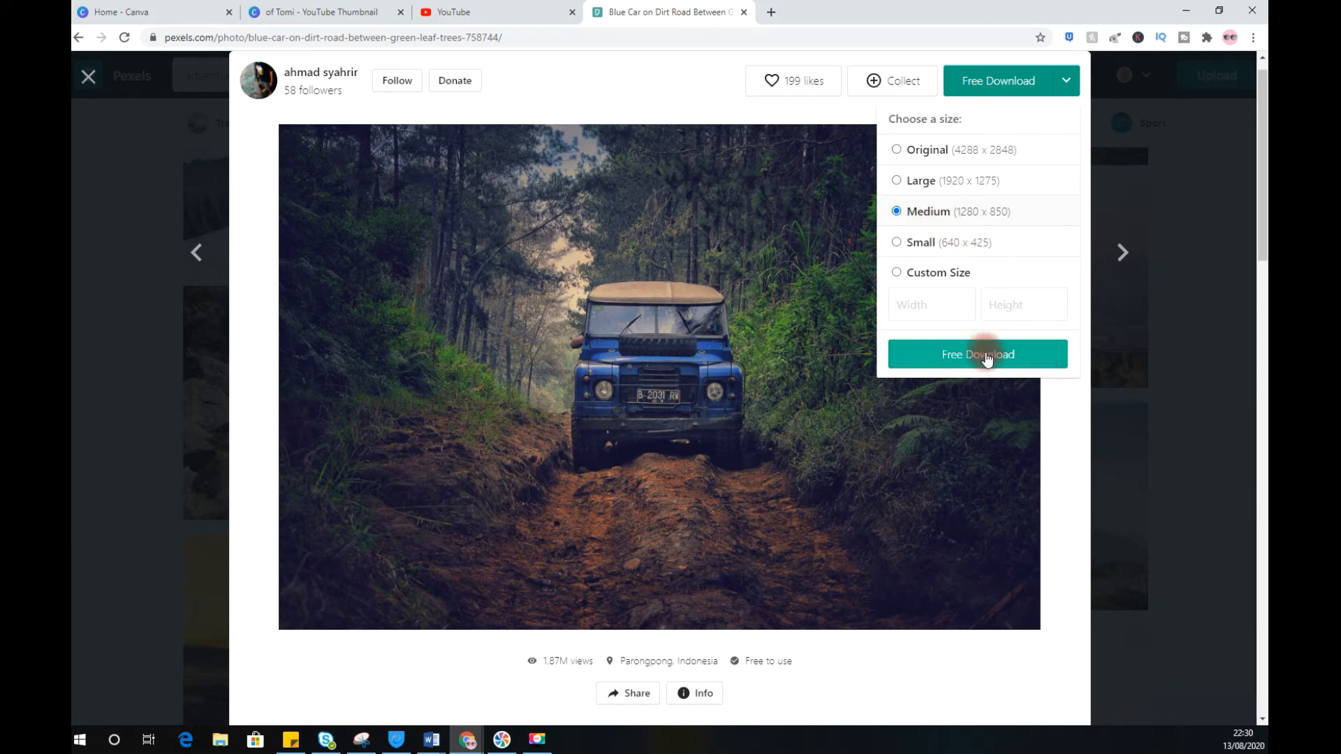
click(985, 354)
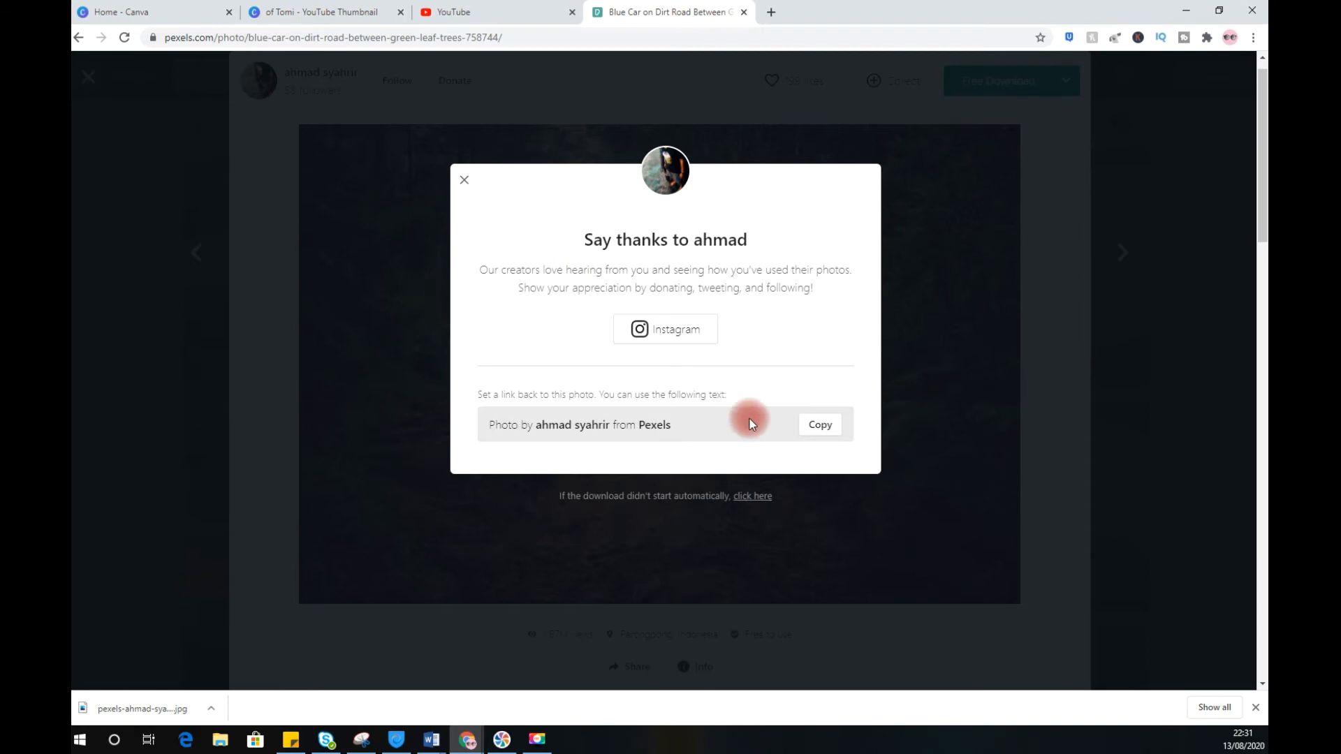
click(463, 179)
Return to the Canva thumbnail design and show the uploaded images.
click(321, 11)
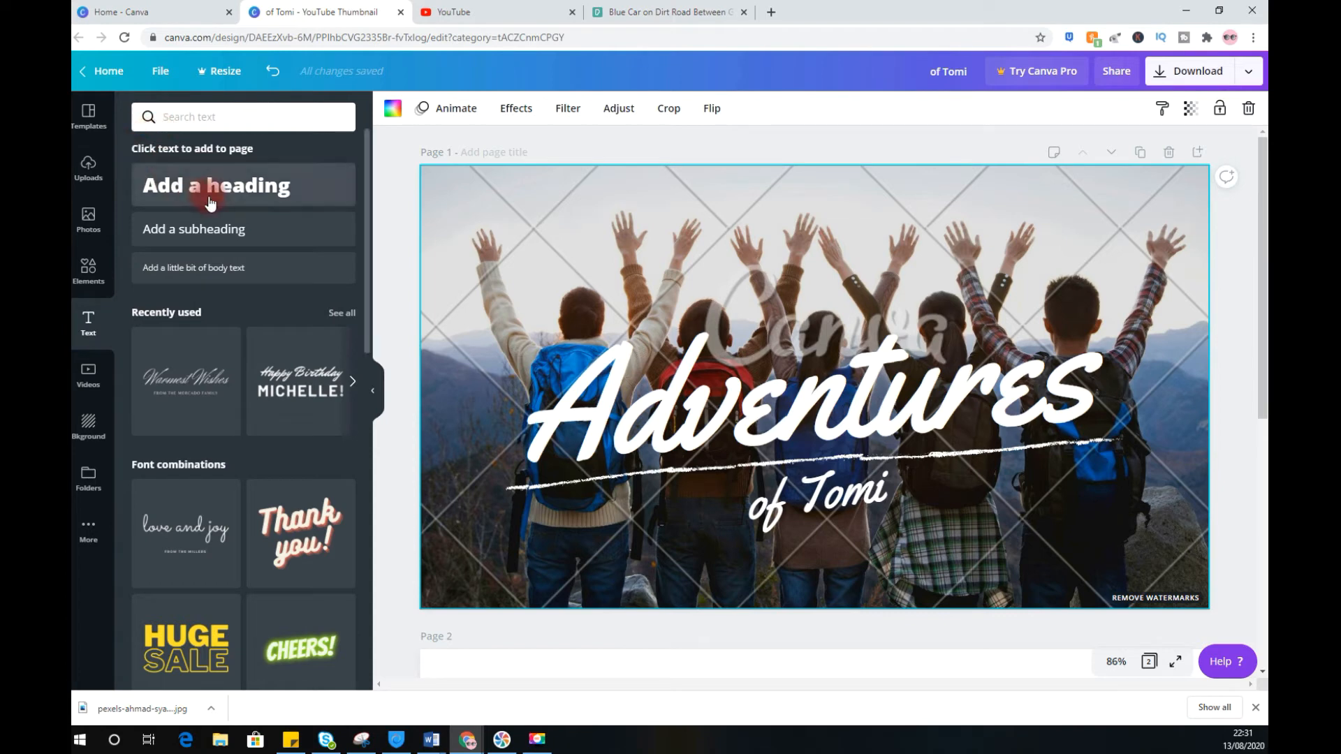
click(90, 157)
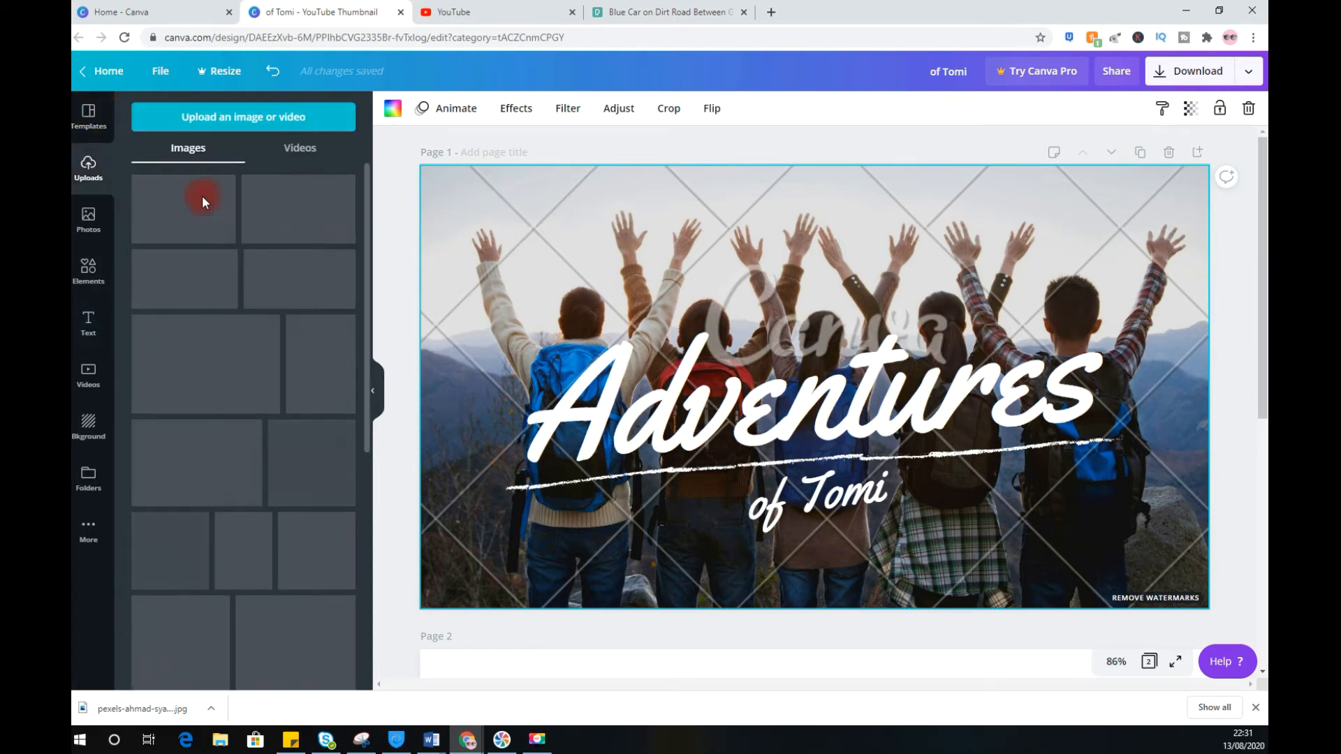
Browse the Downloads folder for the Pexels photo as an upload source, and cancel without uploading anything.
click(261, 127)
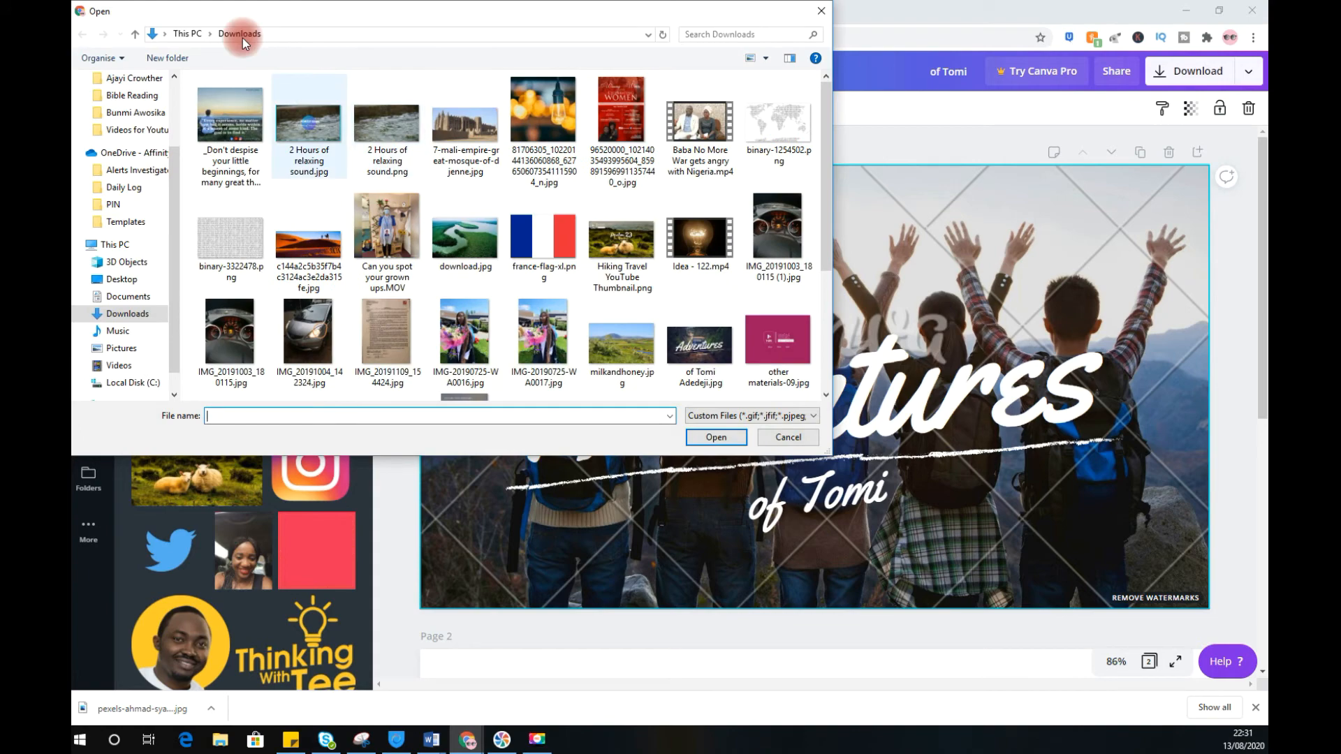
scroll(552, 258, down, 3)
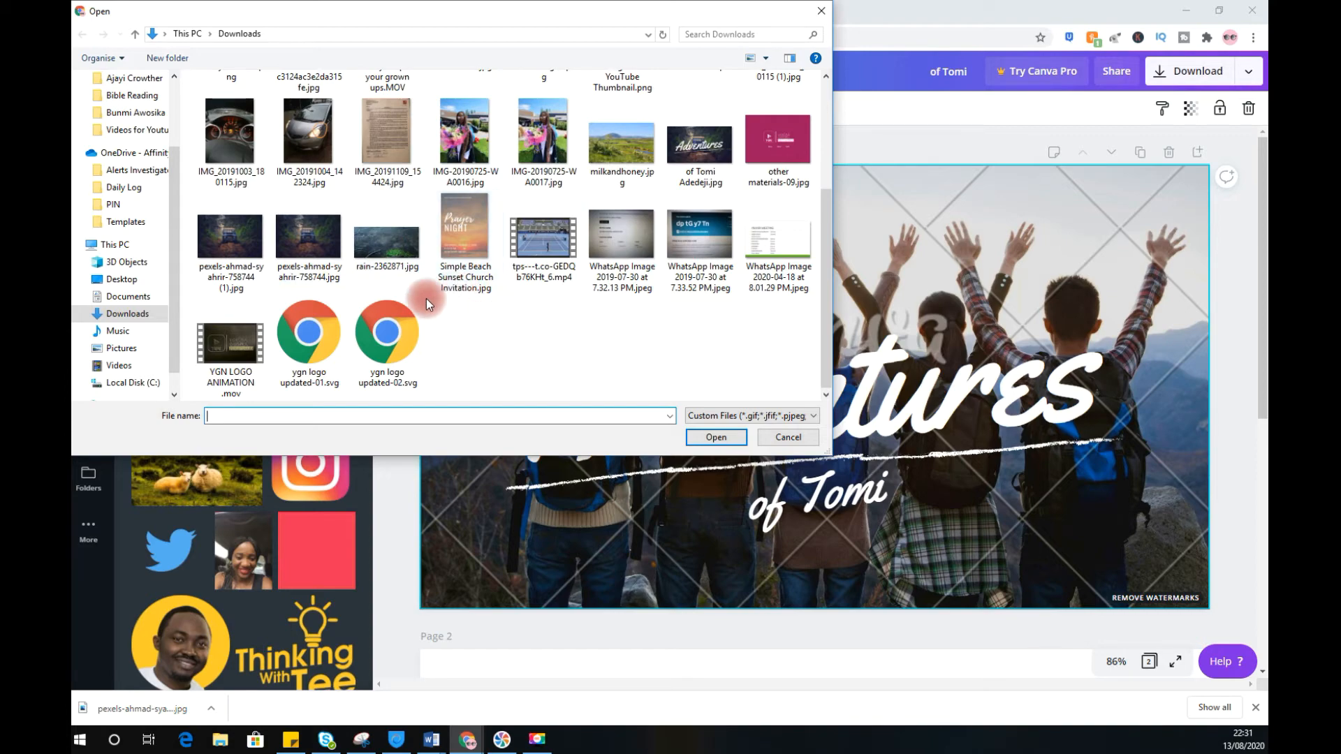
scroll(656, 311, up, 3)
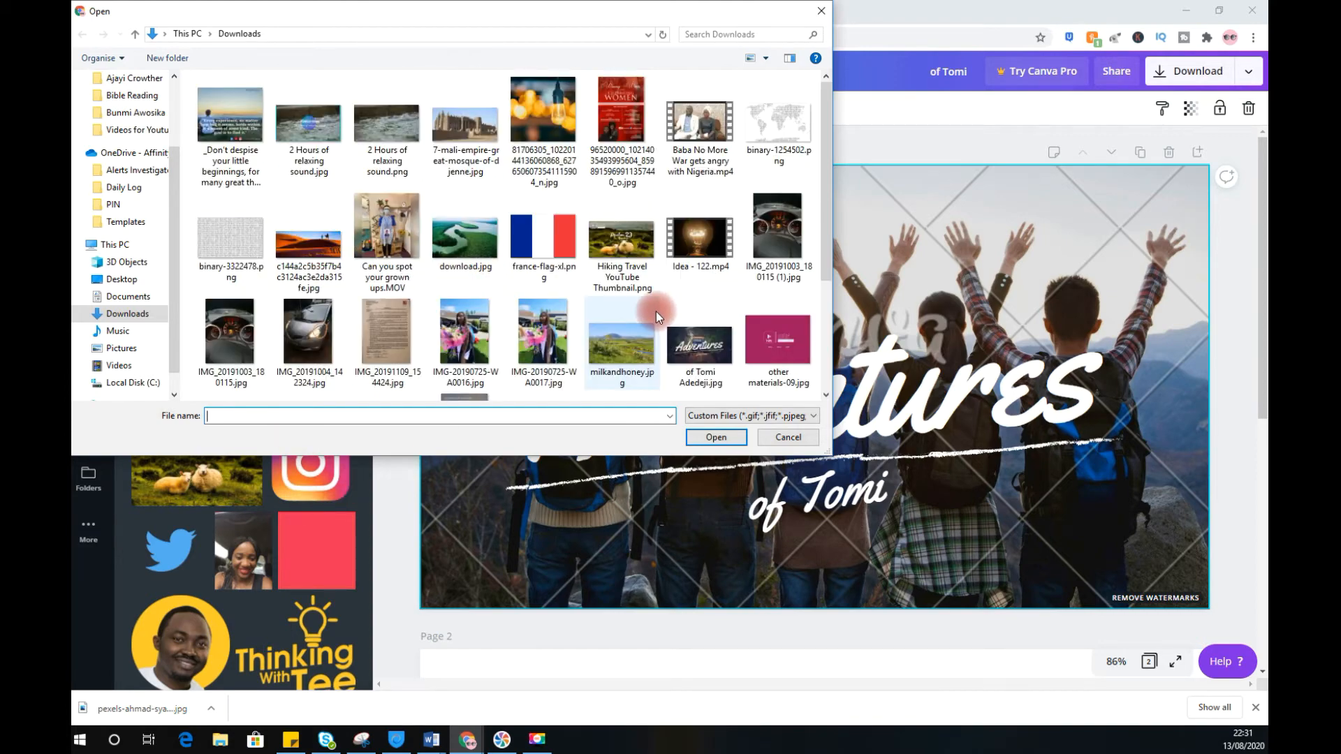
scroll(509, 246, down, 3)
scroll(509, 246, up, 3)
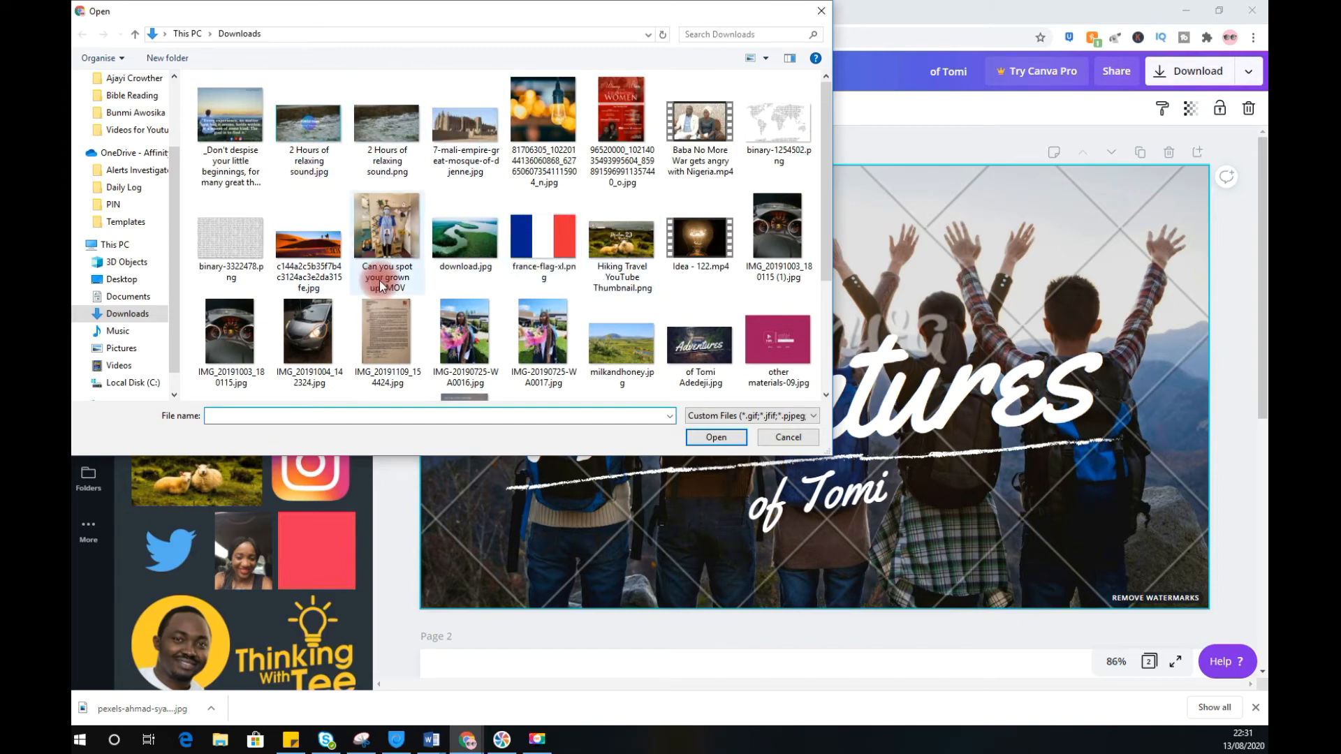
scroll(626, 357, down, 3)
click(794, 434)
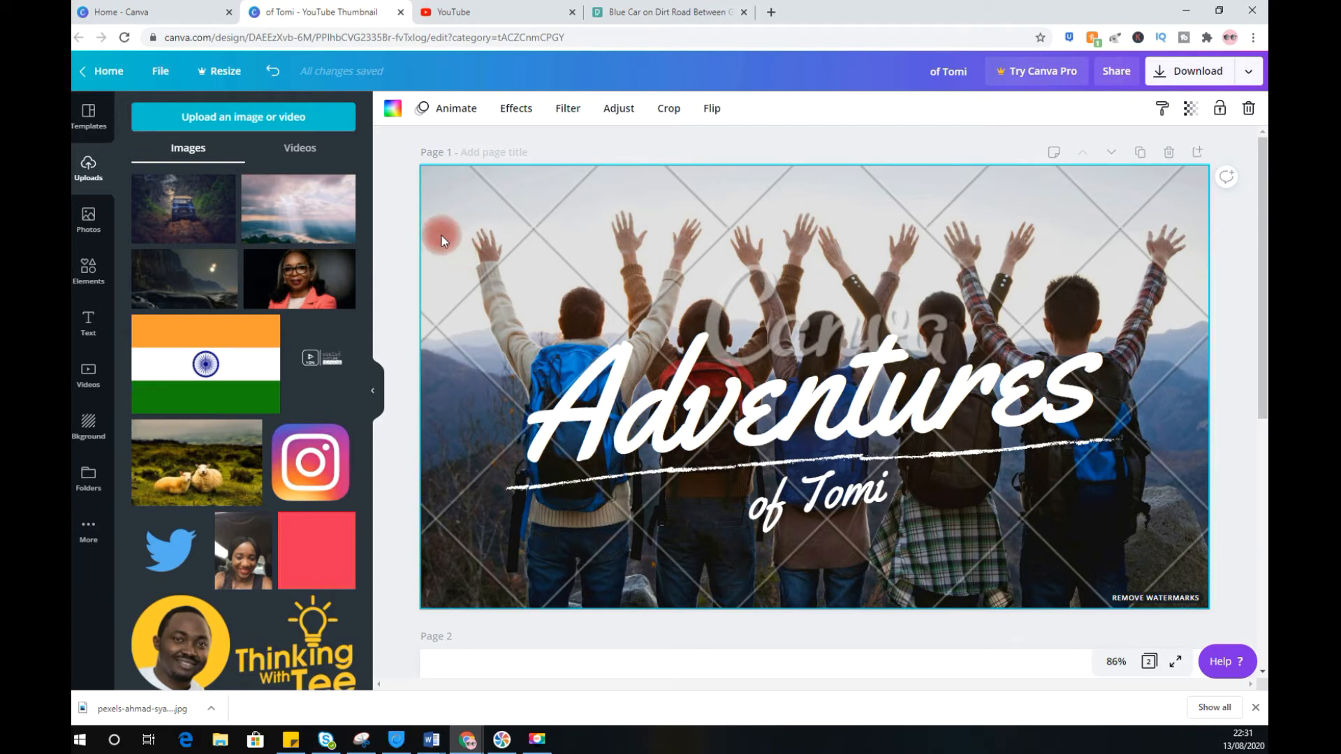
Replace the watermarked background photo on page 1 with the uploaded blue car photo, filling the whole page as the background.
key(Delete)
click(283, 221)
drag(144, 185, 422, 246)
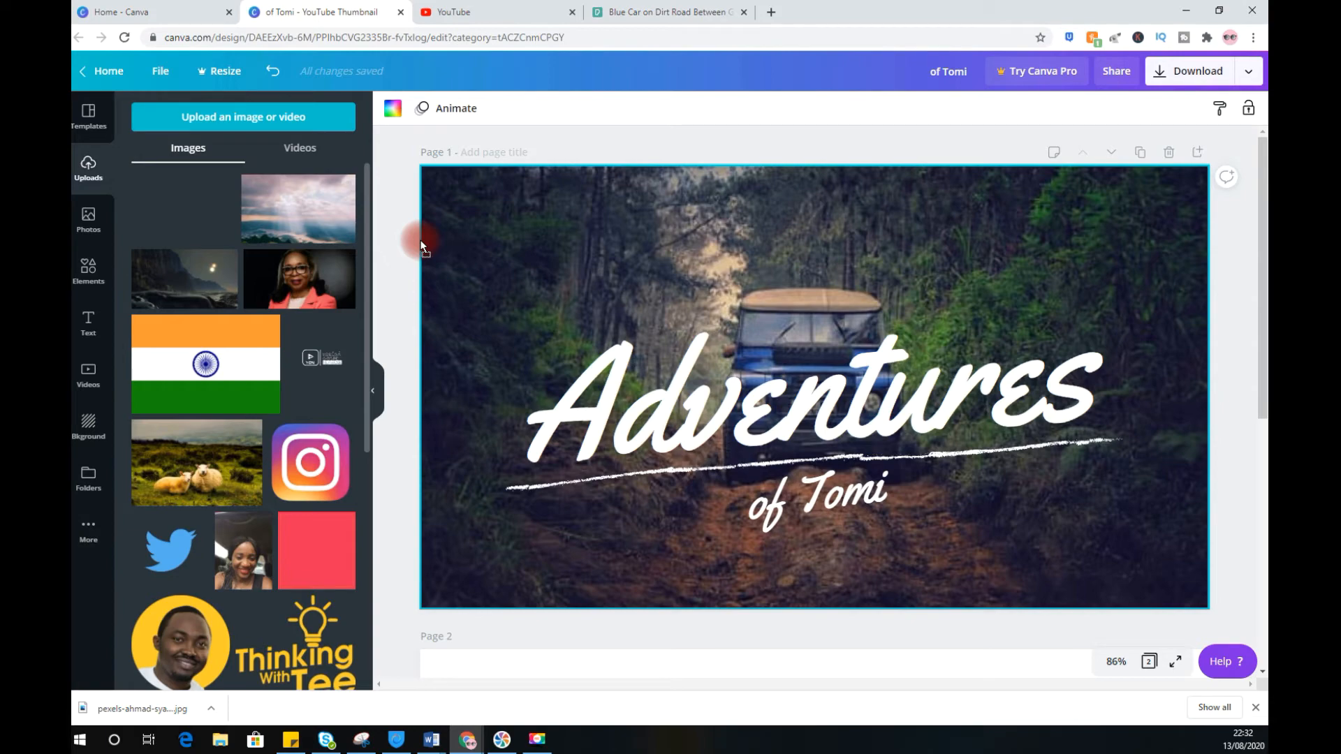
drag(437, 246, 535, 227)
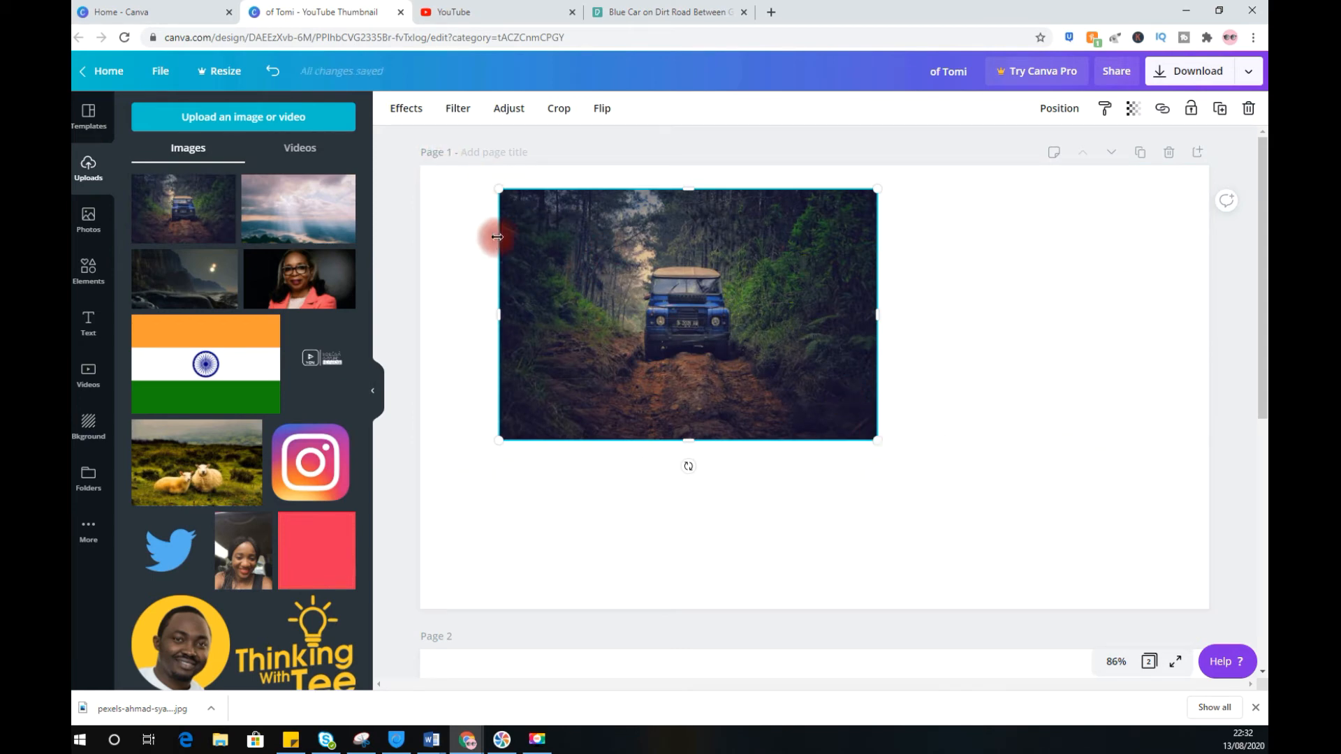
drag(533, 246, 527, 215)
key(Delete)
drag(169, 214, 426, 236)
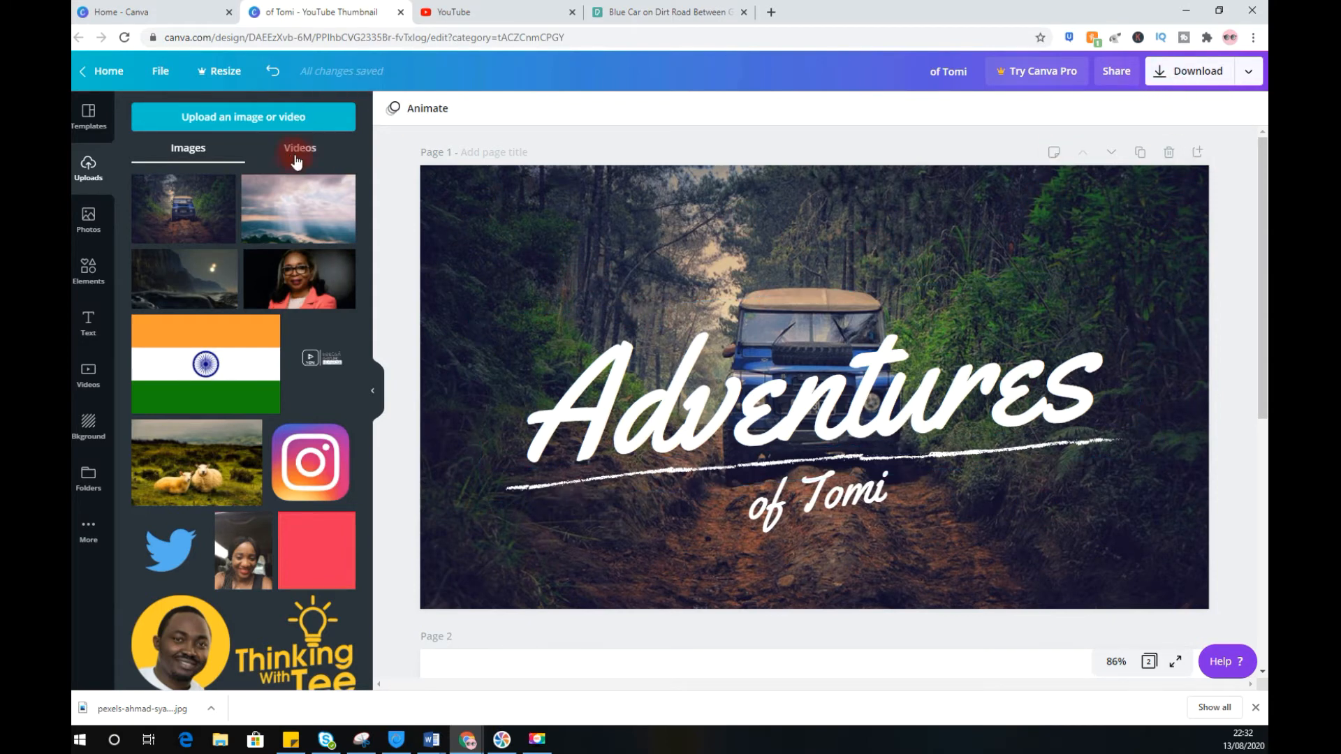
View the effects, adjustment and crop options for the blue car background, and cancel the crop.
click(470, 227)
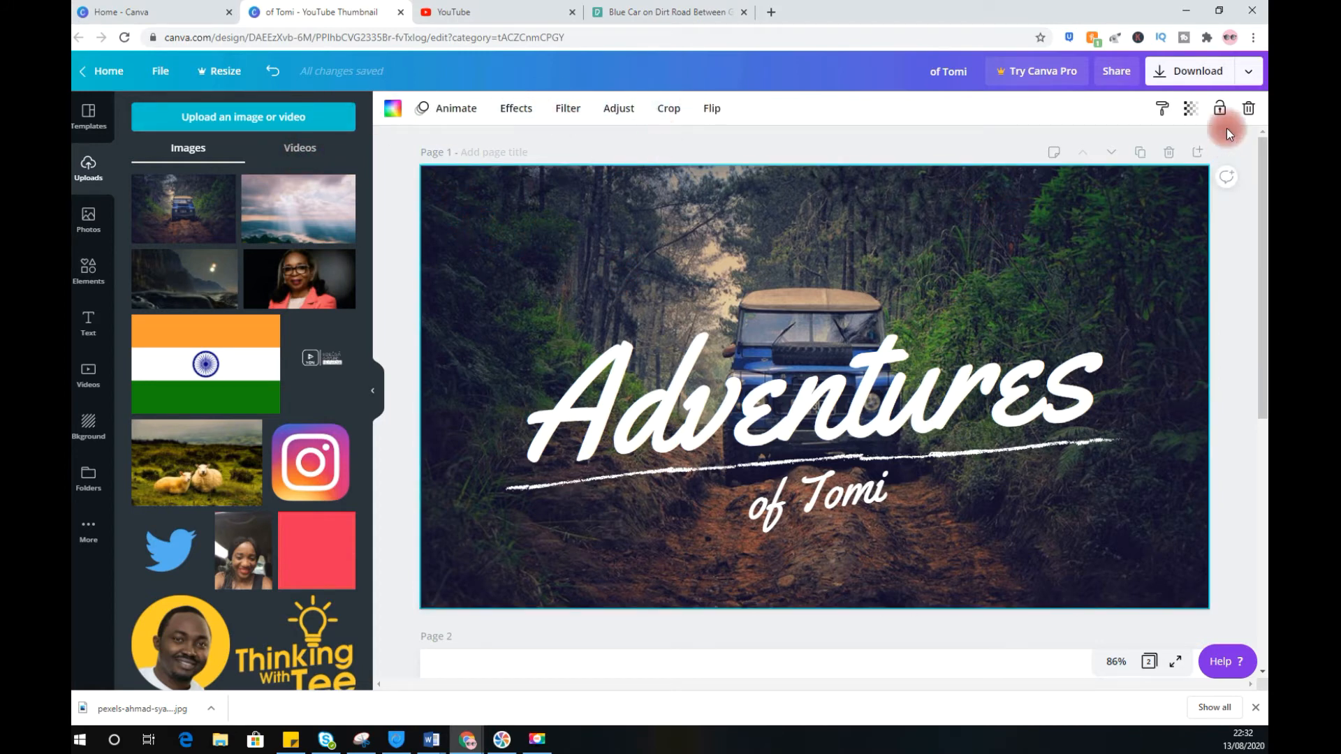
click(516, 109)
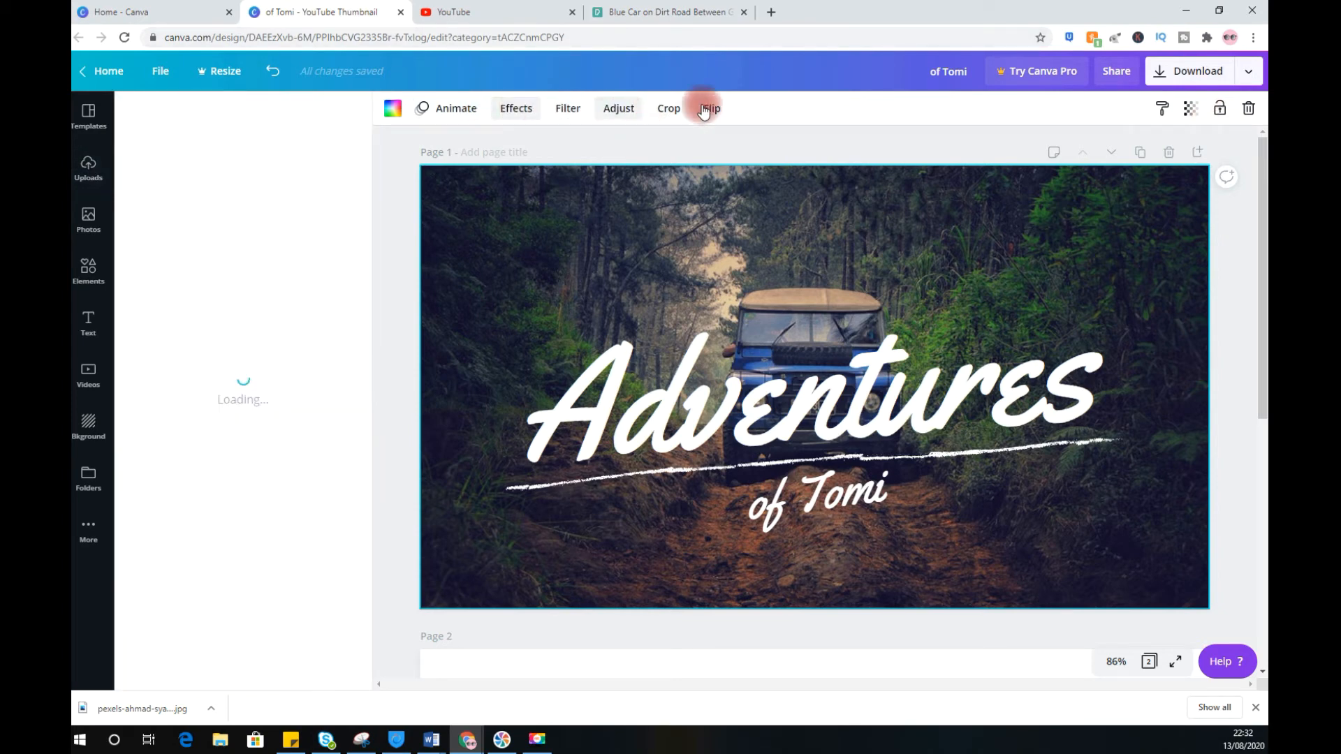
click(619, 111)
click(671, 110)
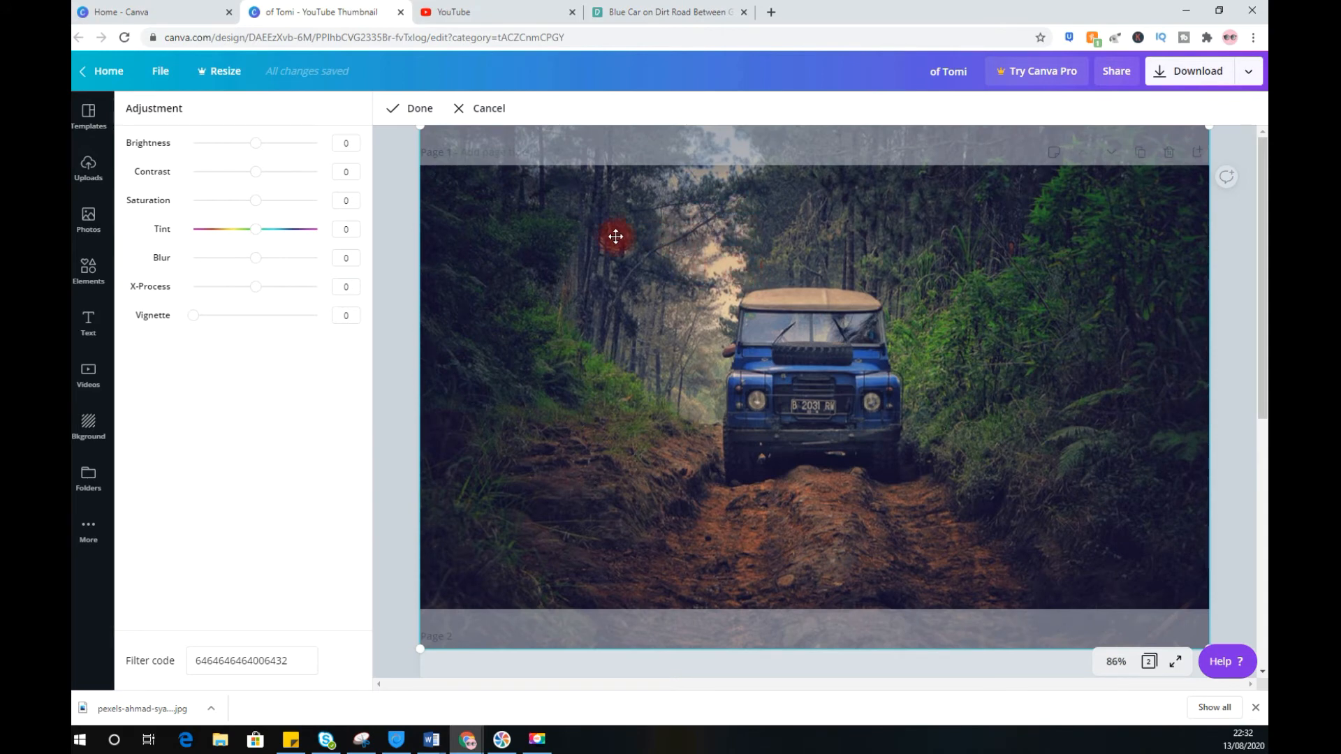
click(474, 108)
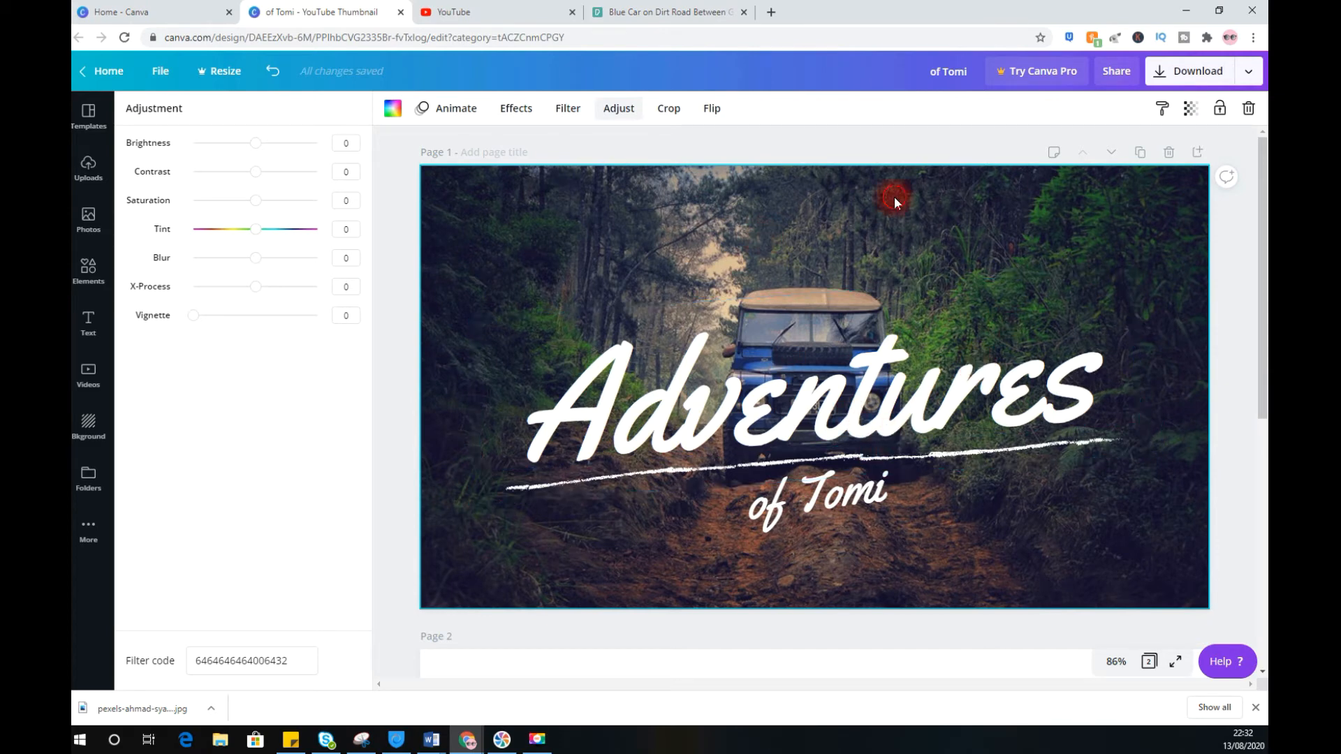
Open the design's download settings and set the file type to JPG.
click(1248, 76)
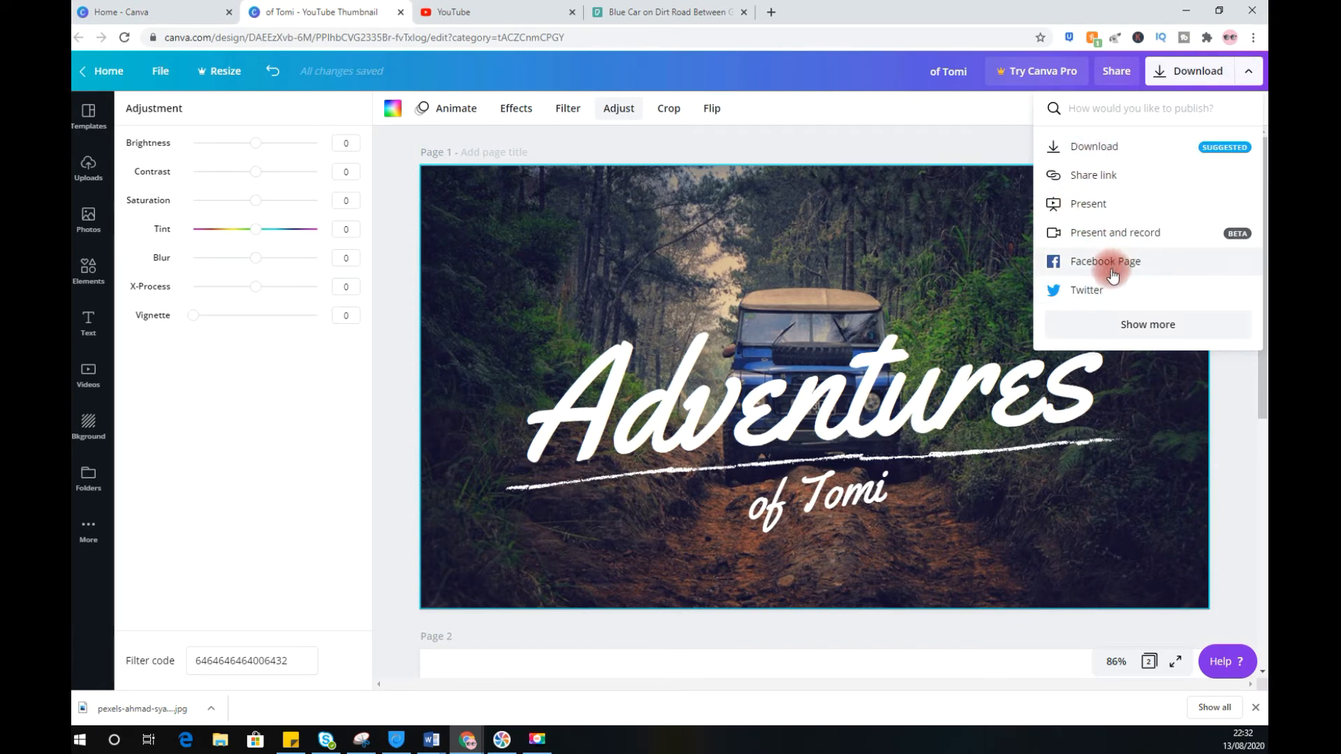
click(1098, 146)
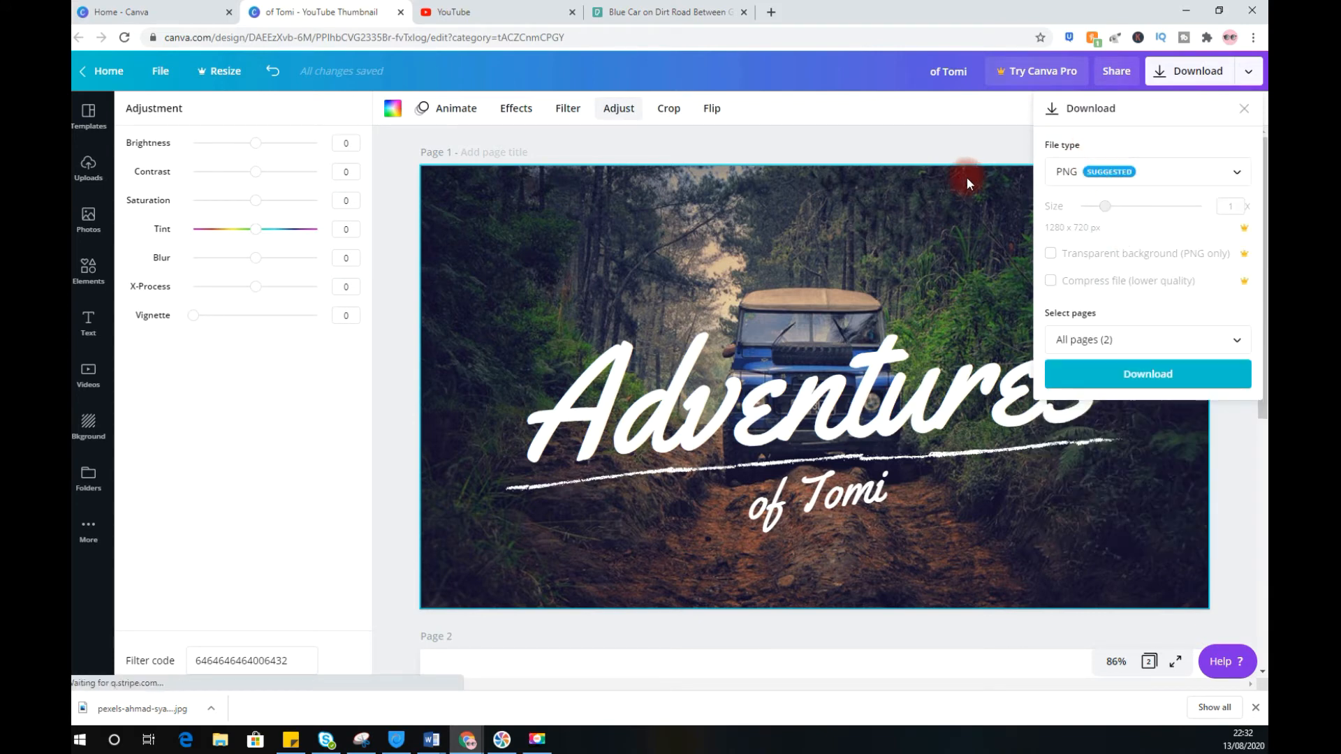
click(1076, 181)
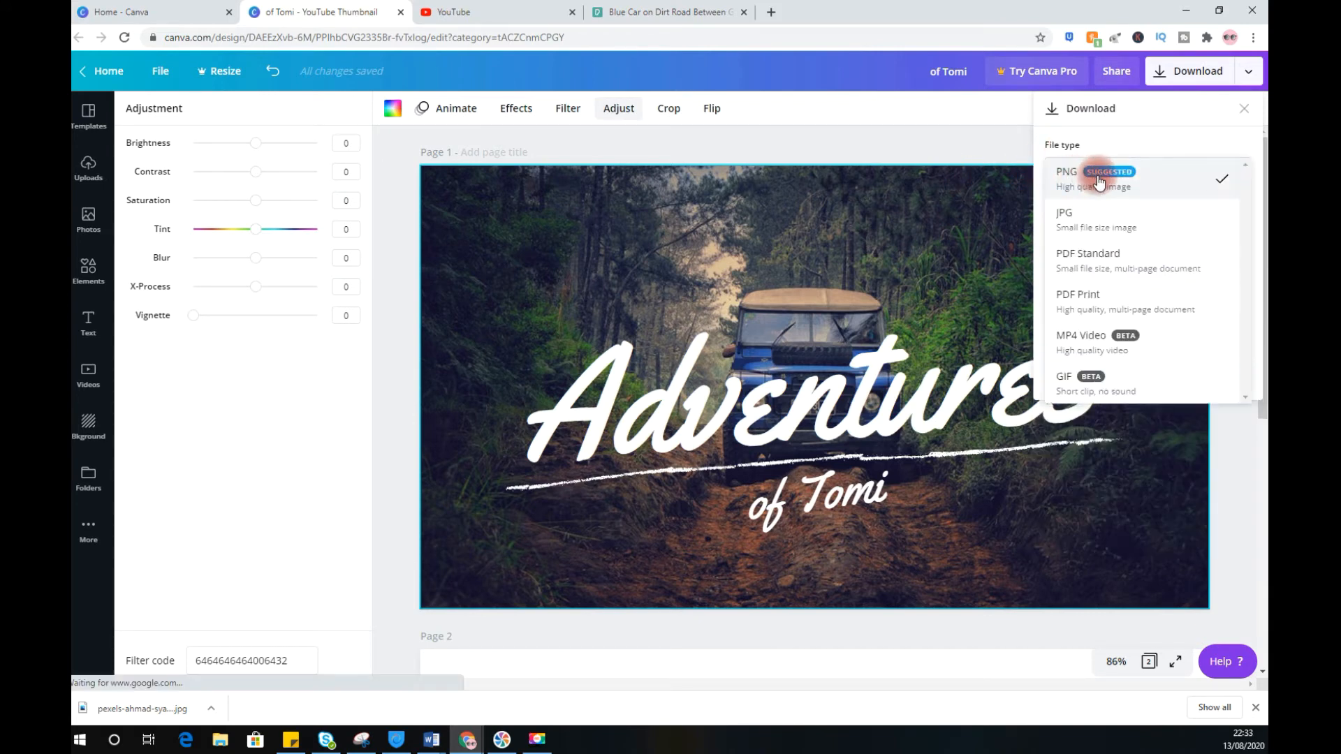
click(1115, 223)
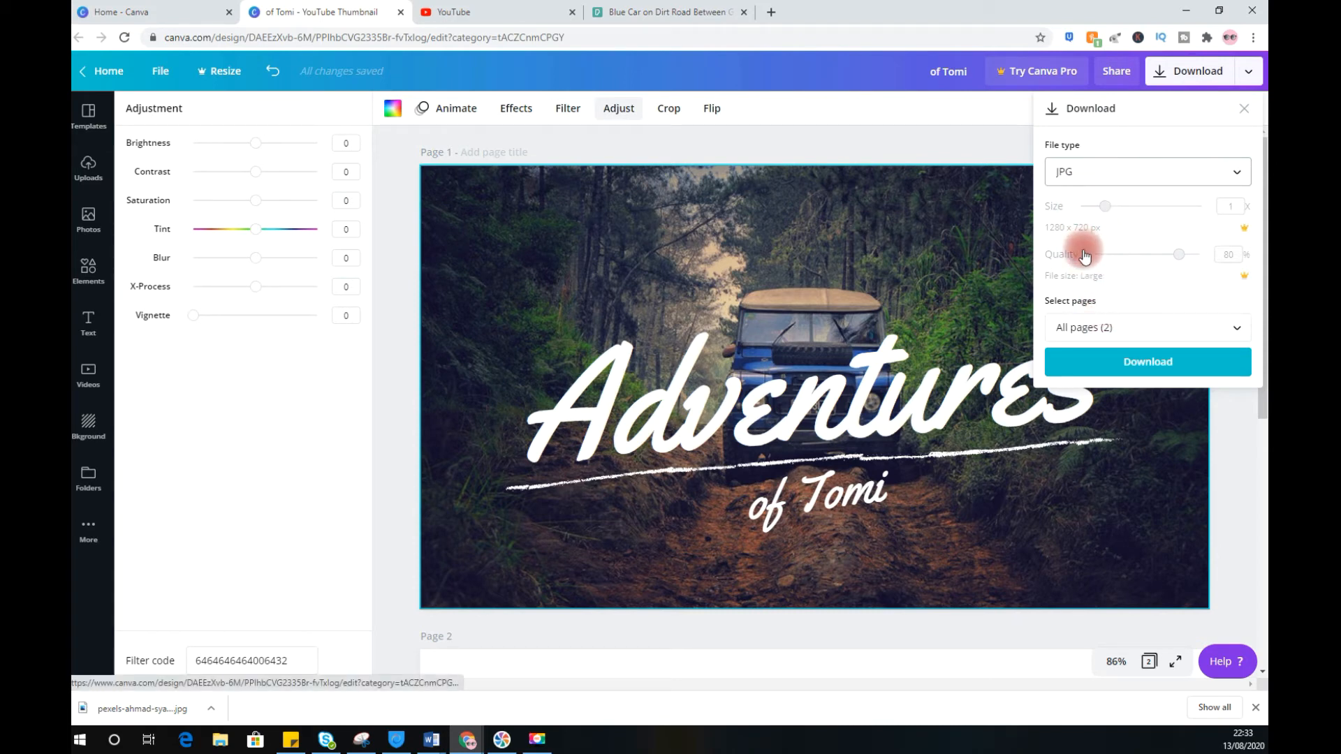
click(1110, 180)
click(1109, 178)
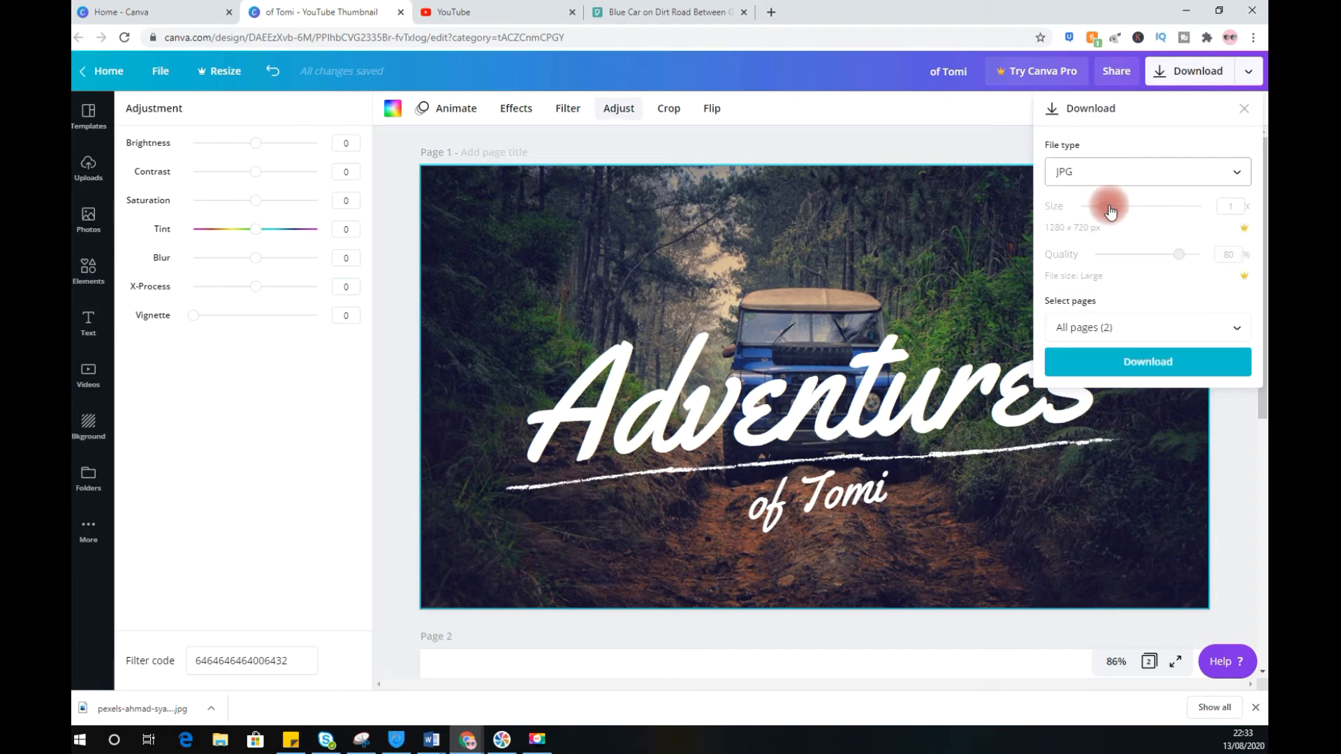
Limit the download to page 1 and download the thumbnail.
click(1126, 329)
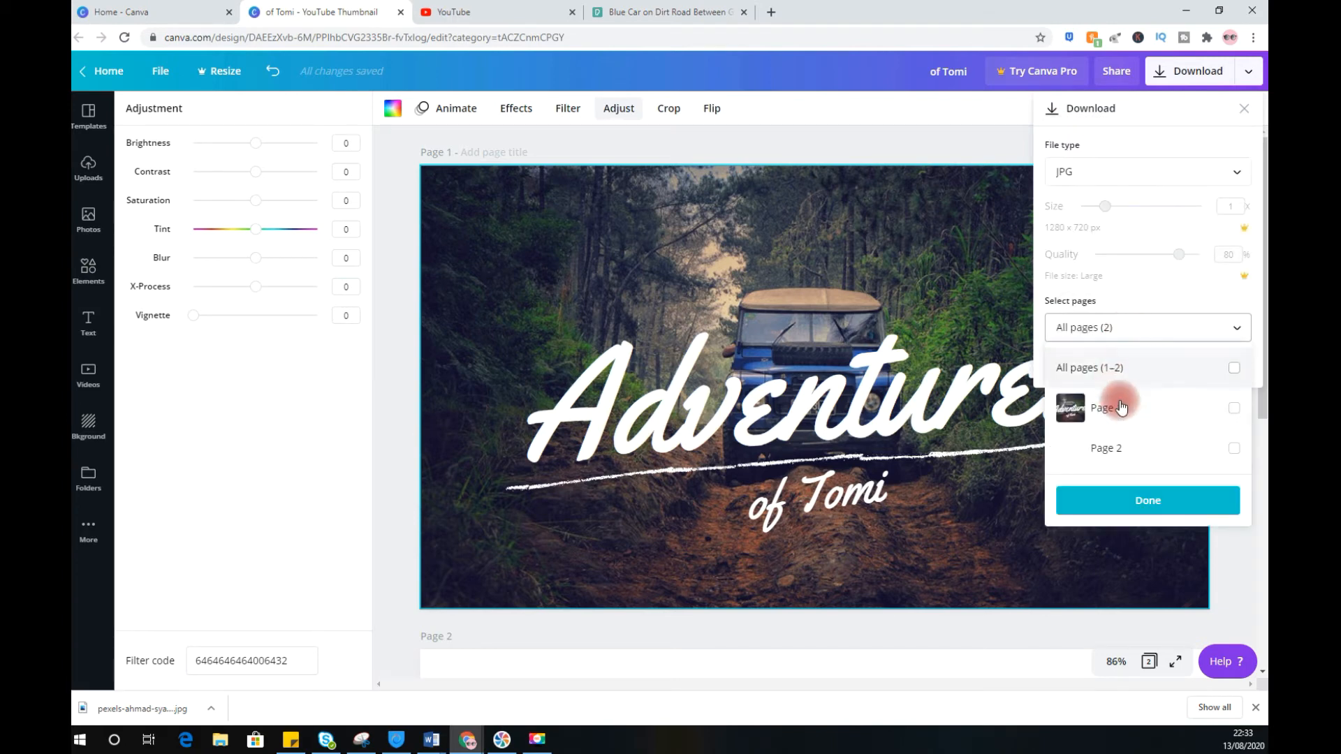
click(1233, 412)
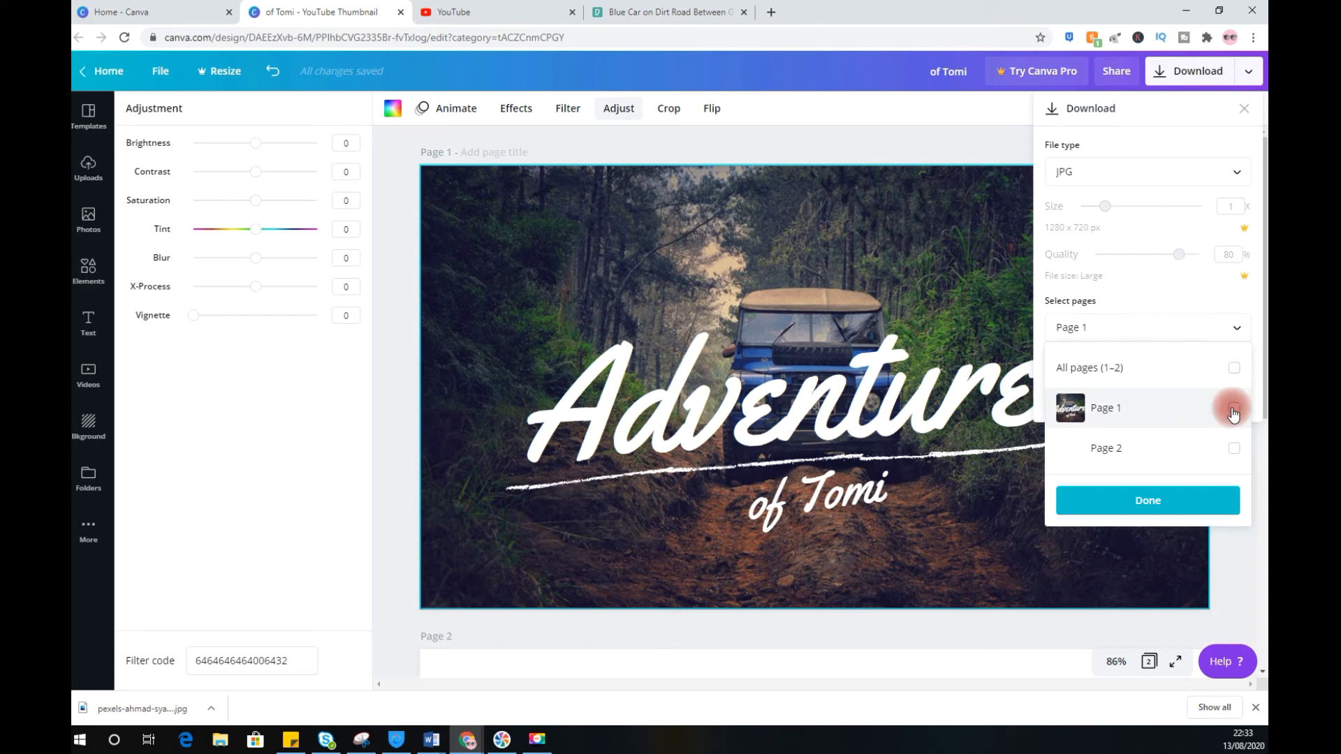
click(1159, 496)
click(1156, 375)
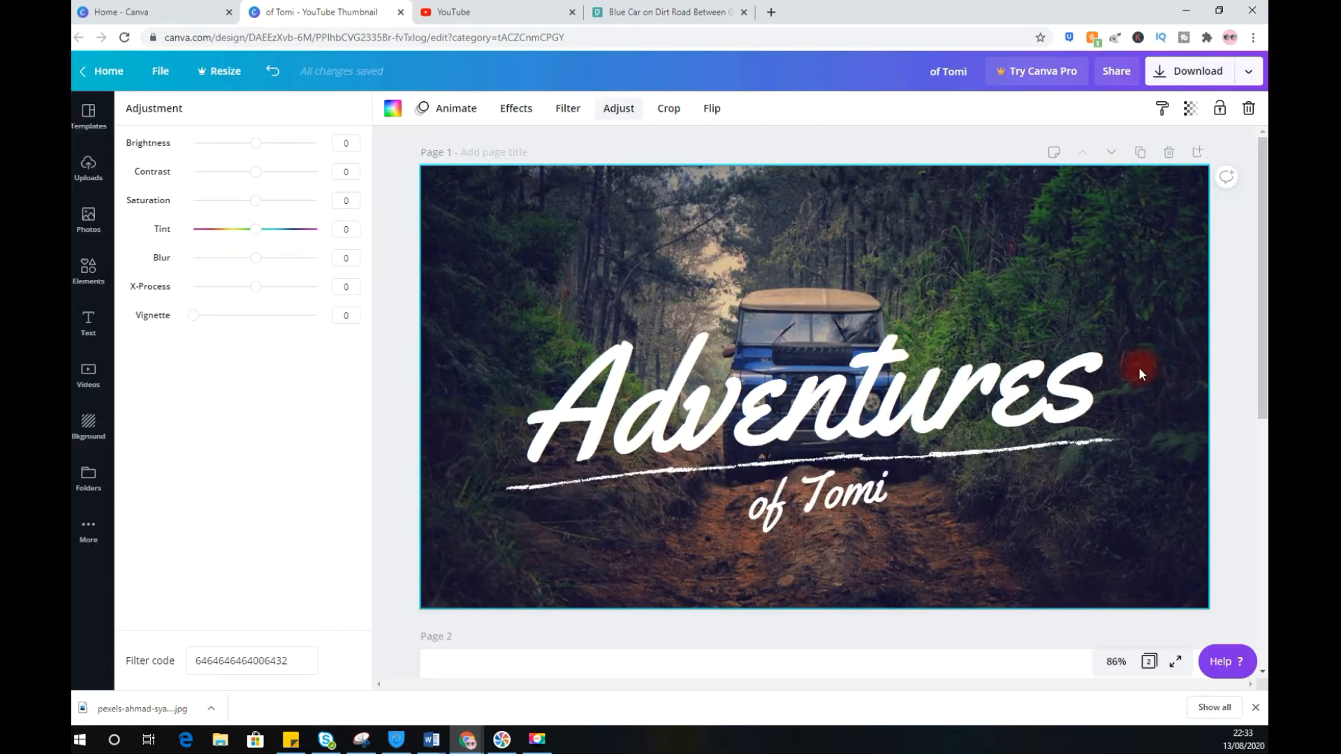
click(803, 239)
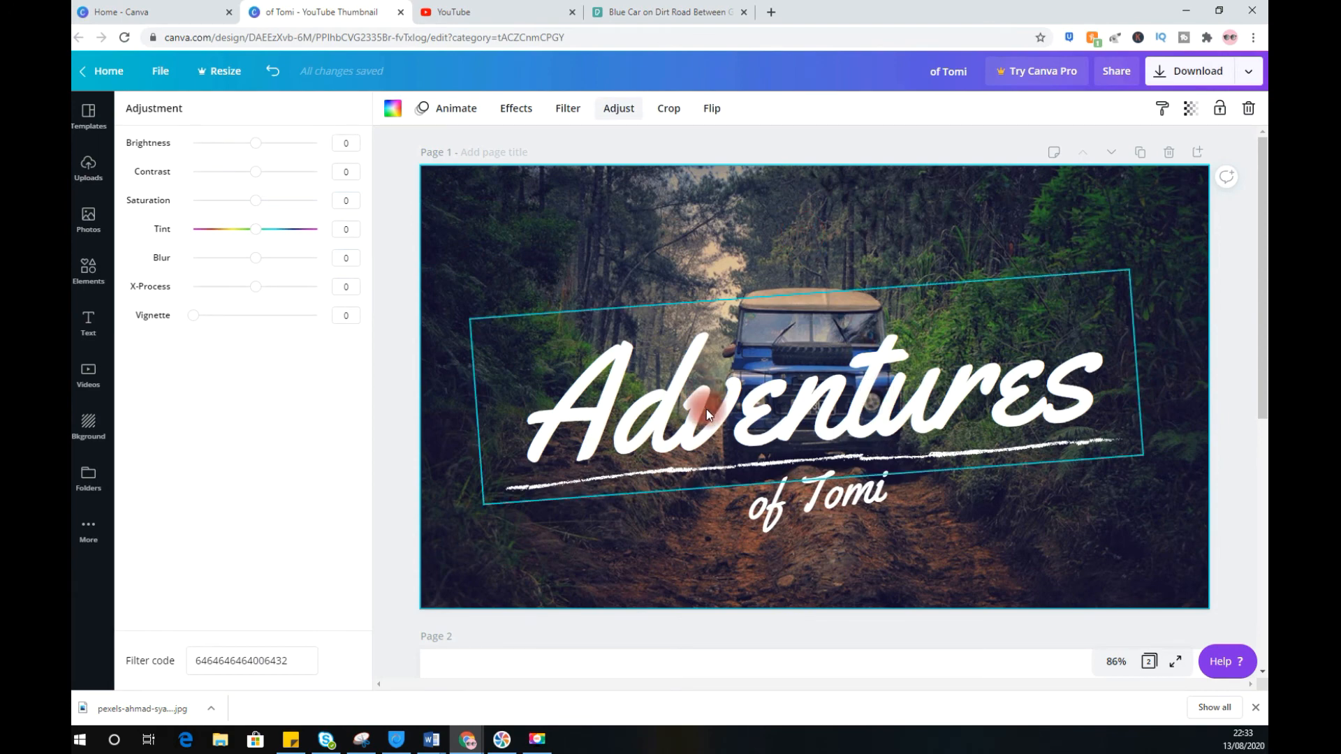
scroll(706, 408, down, 5)
scroll(845, 279, down, 2)
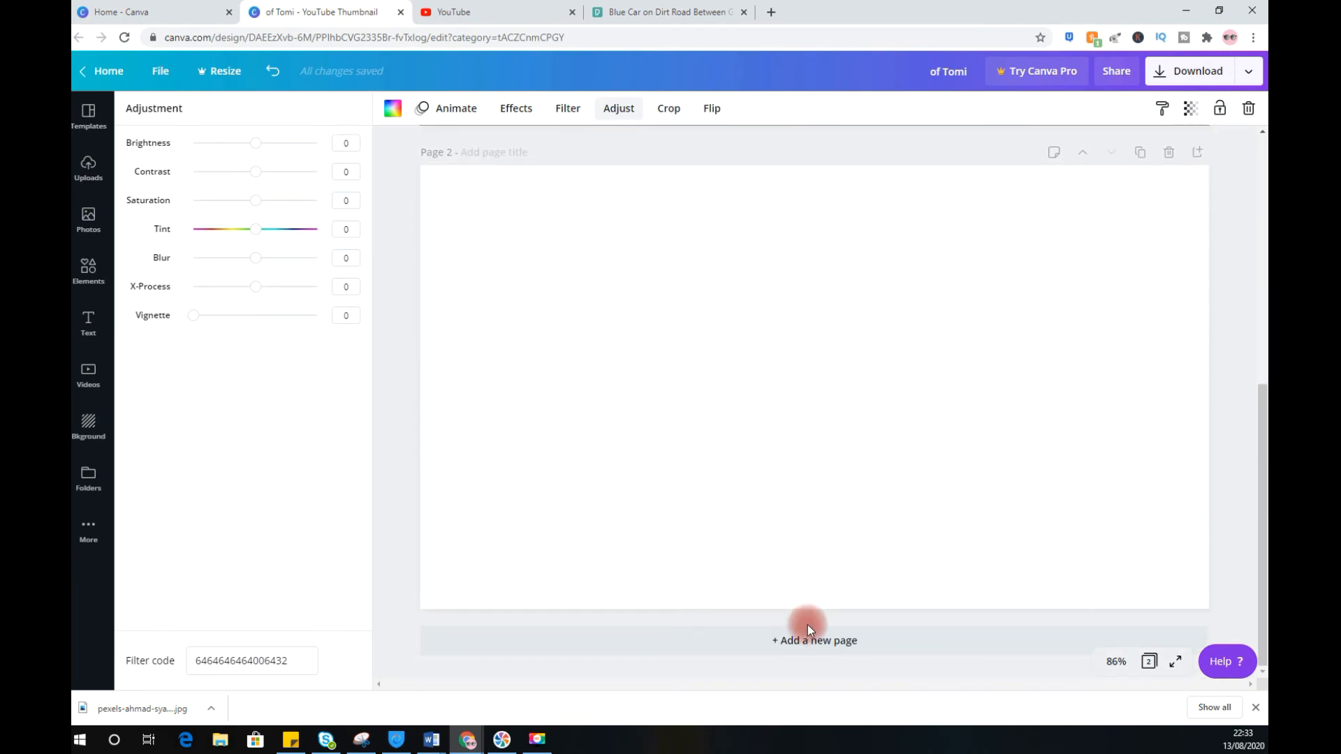
scroll(757, 203, up, 5)
scroll(758, 203, up, 2)
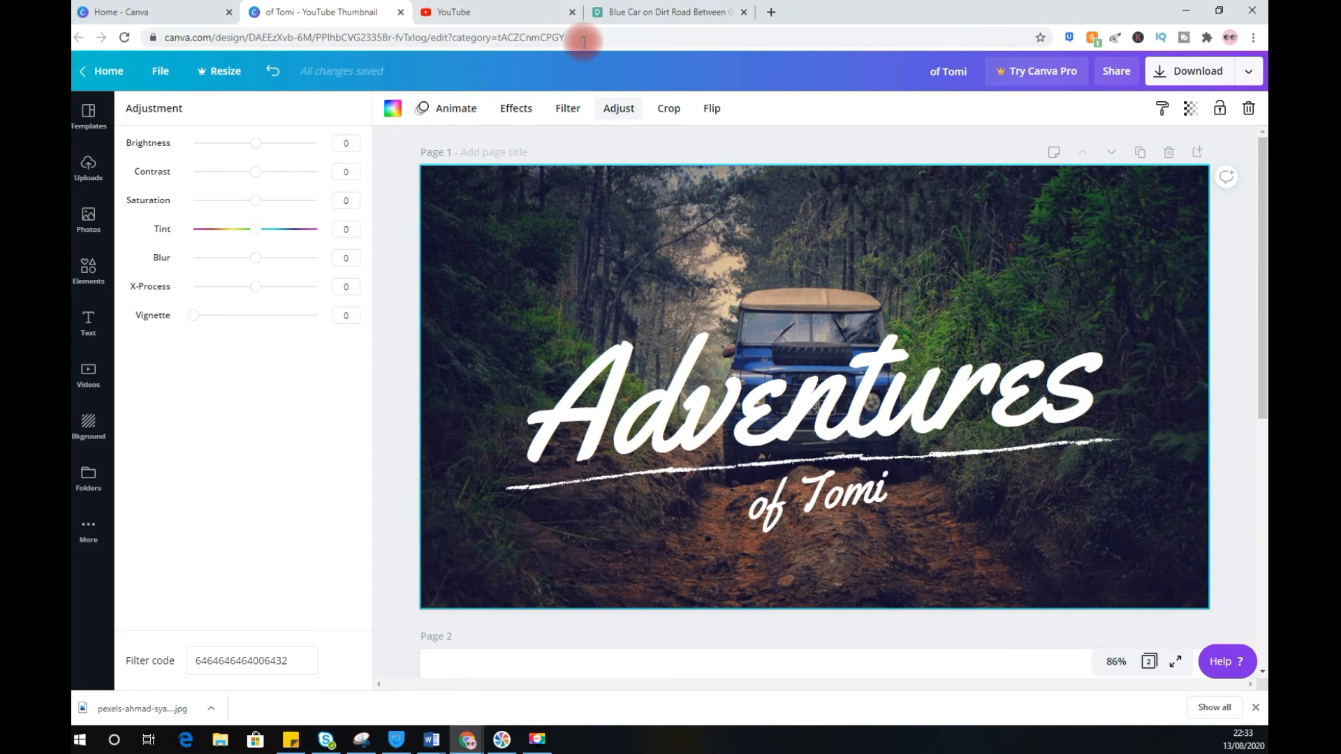
Switch to YouTube and open the upload page for a new video.
click(513, 13)
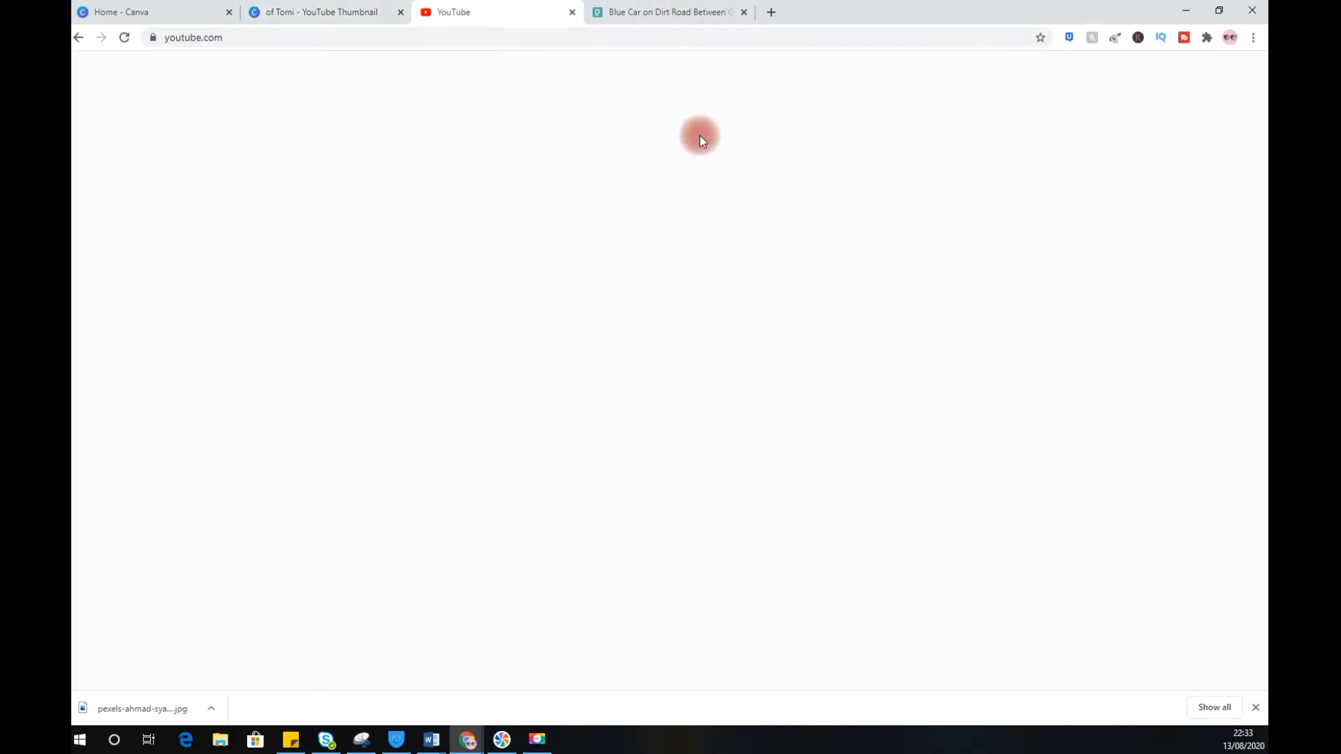
scroll(807, 413, down, 7)
scroll(806, 408, up, 7)
scroll(806, 408, down, 9)
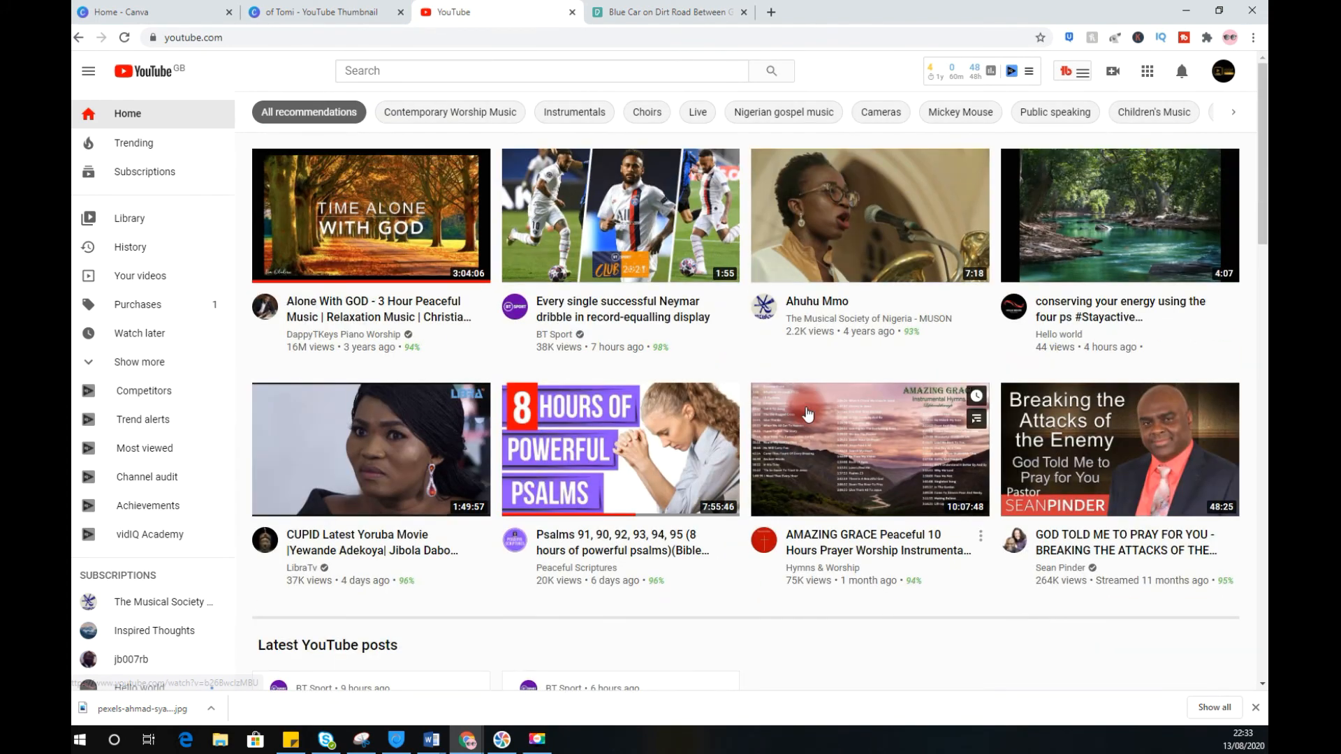
click(1222, 75)
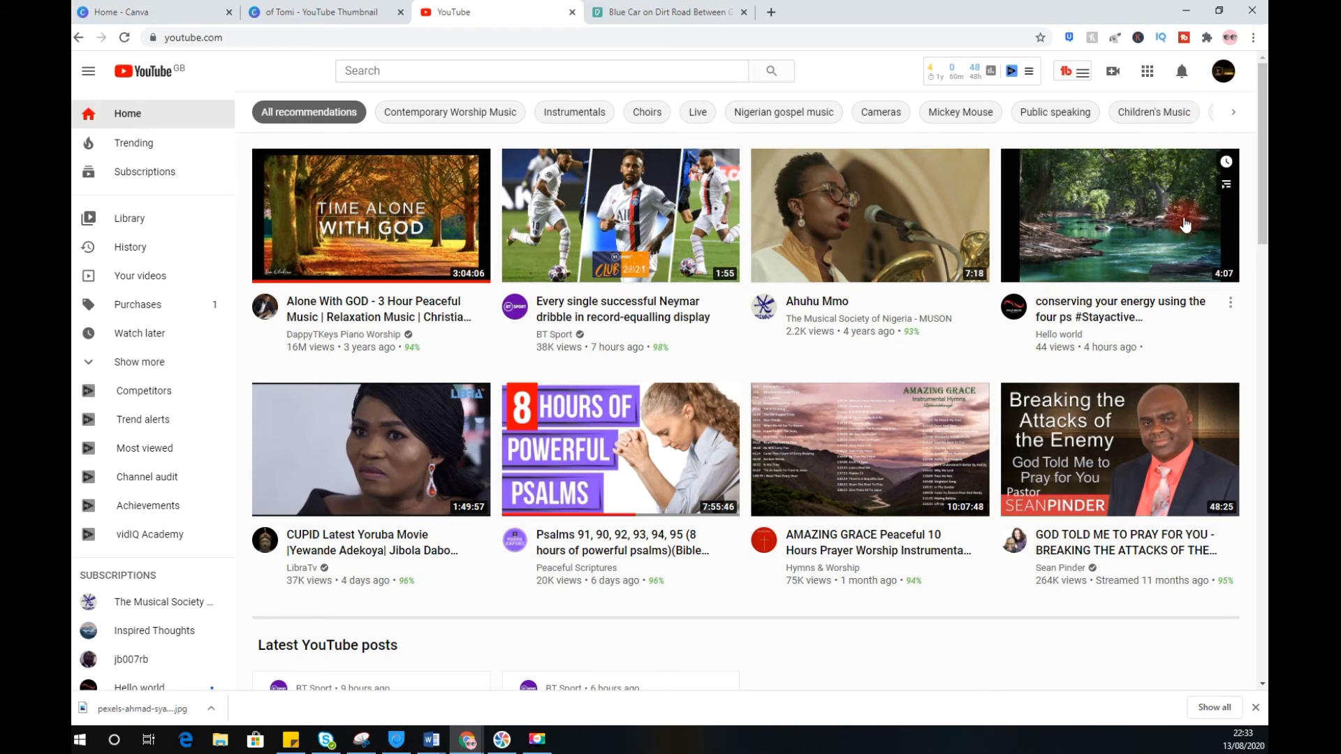
click(1114, 73)
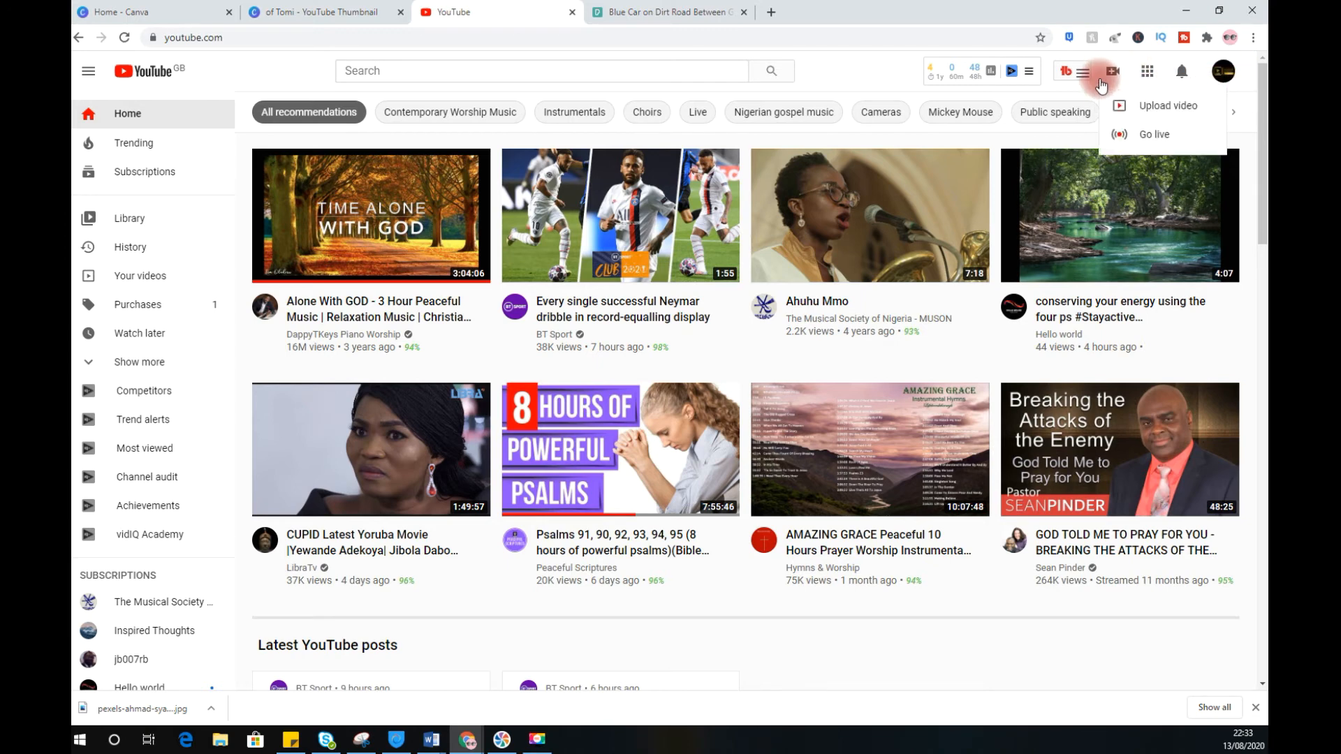
click(1157, 108)
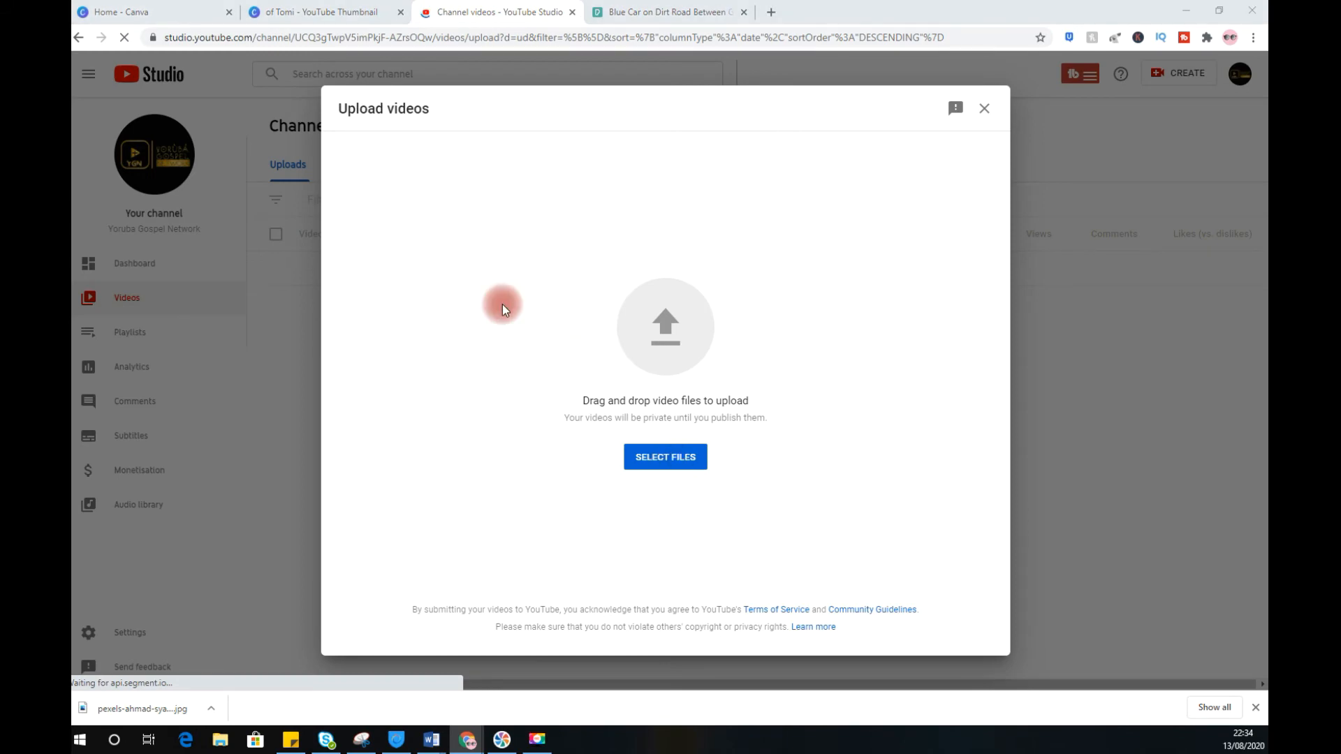
Upload the video file "Baba No More War gets angry with Nigeria.mp4" from the Downloads folder.
click(502, 303)
scroll(325, 241, down, 2)
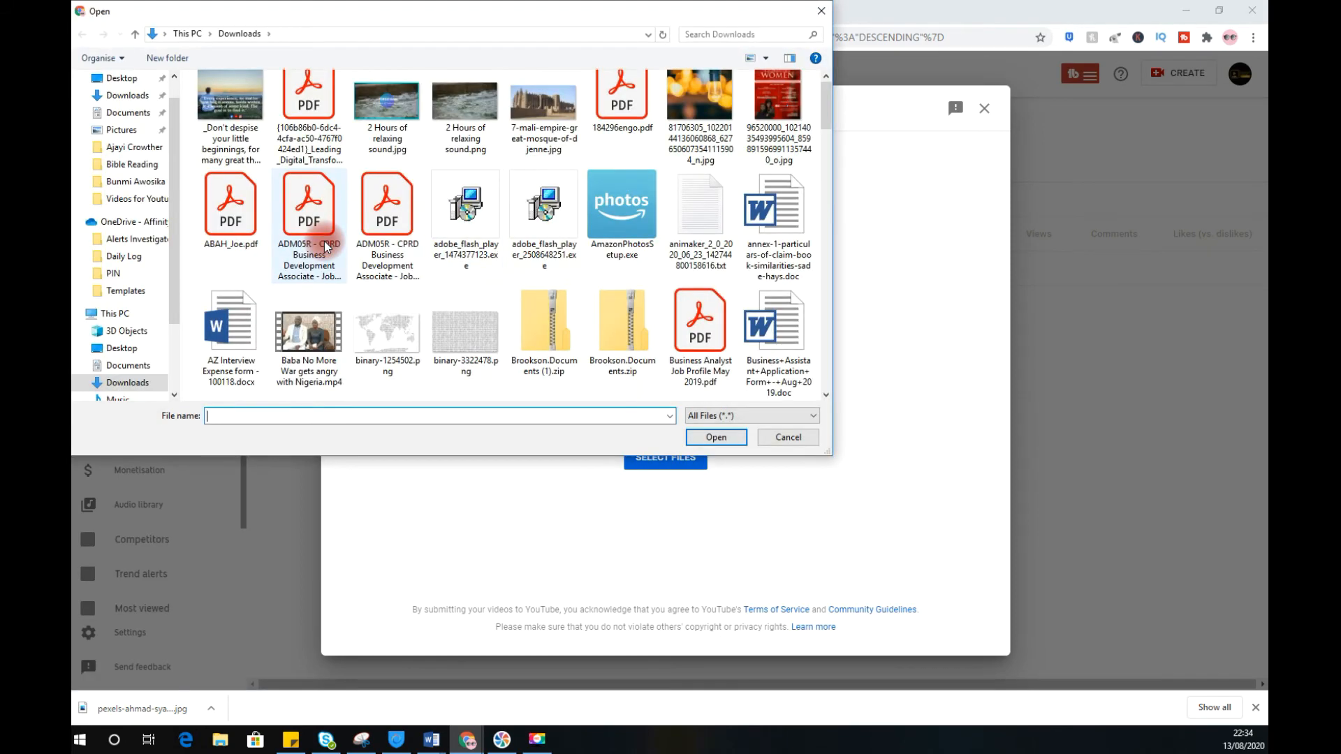
click(289, 325)
scroll(368, 345, down, 6)
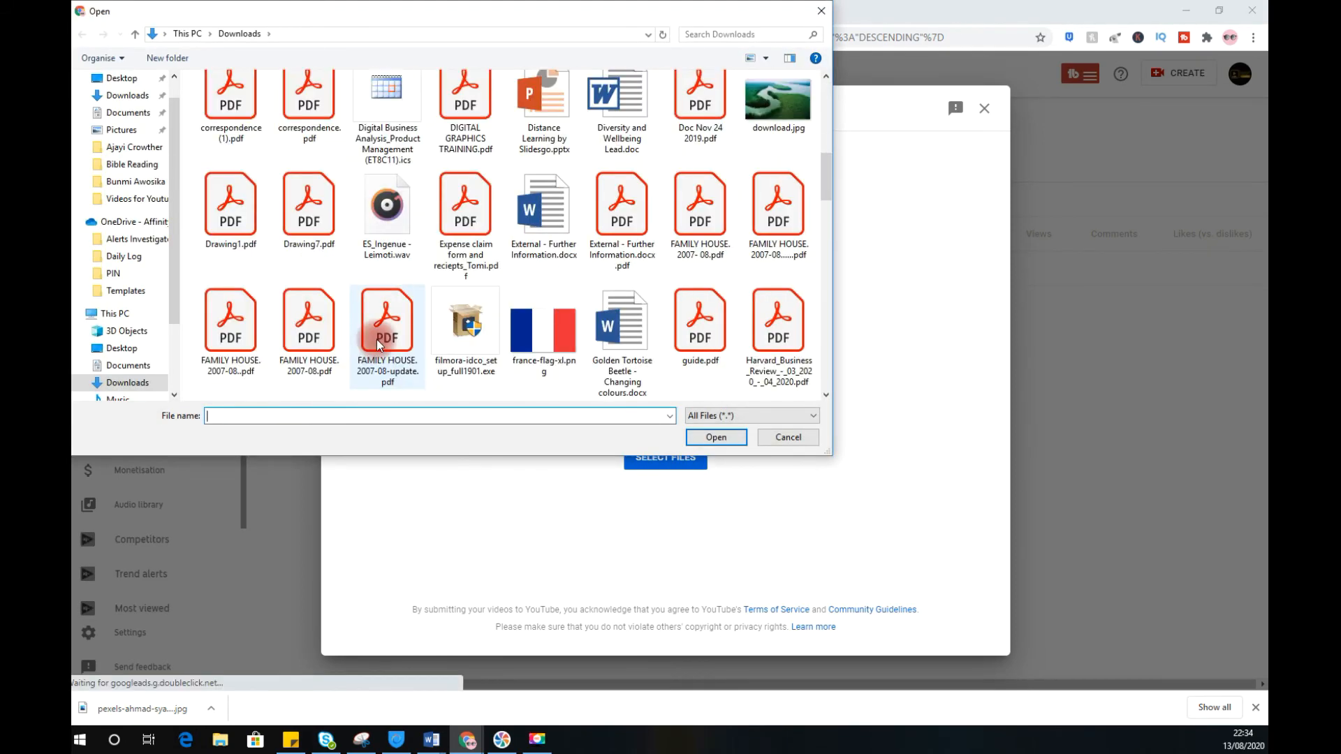
scroll(376, 339, up, 10)
click(376, 339)
scroll(378, 340, down, 4)
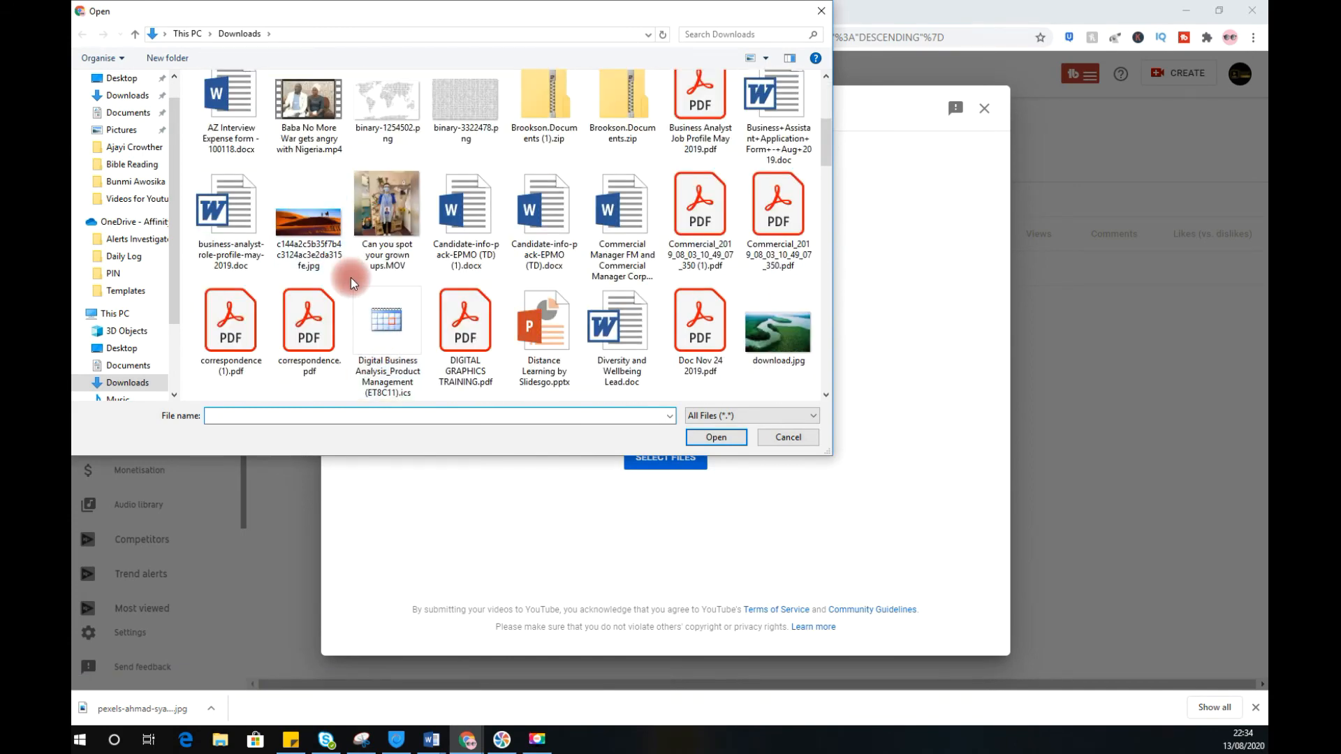
scroll(350, 277, down, 4)
scroll(350, 278, up, 4)
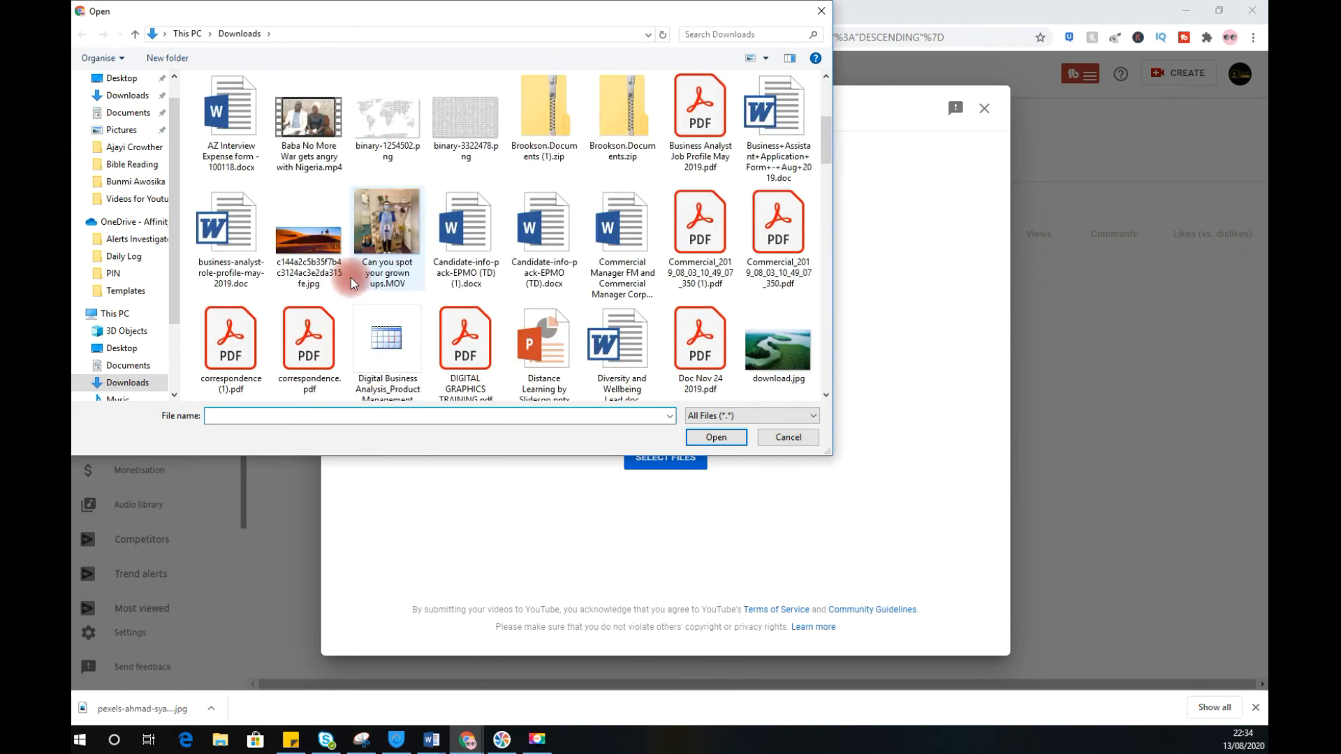
click(316, 160)
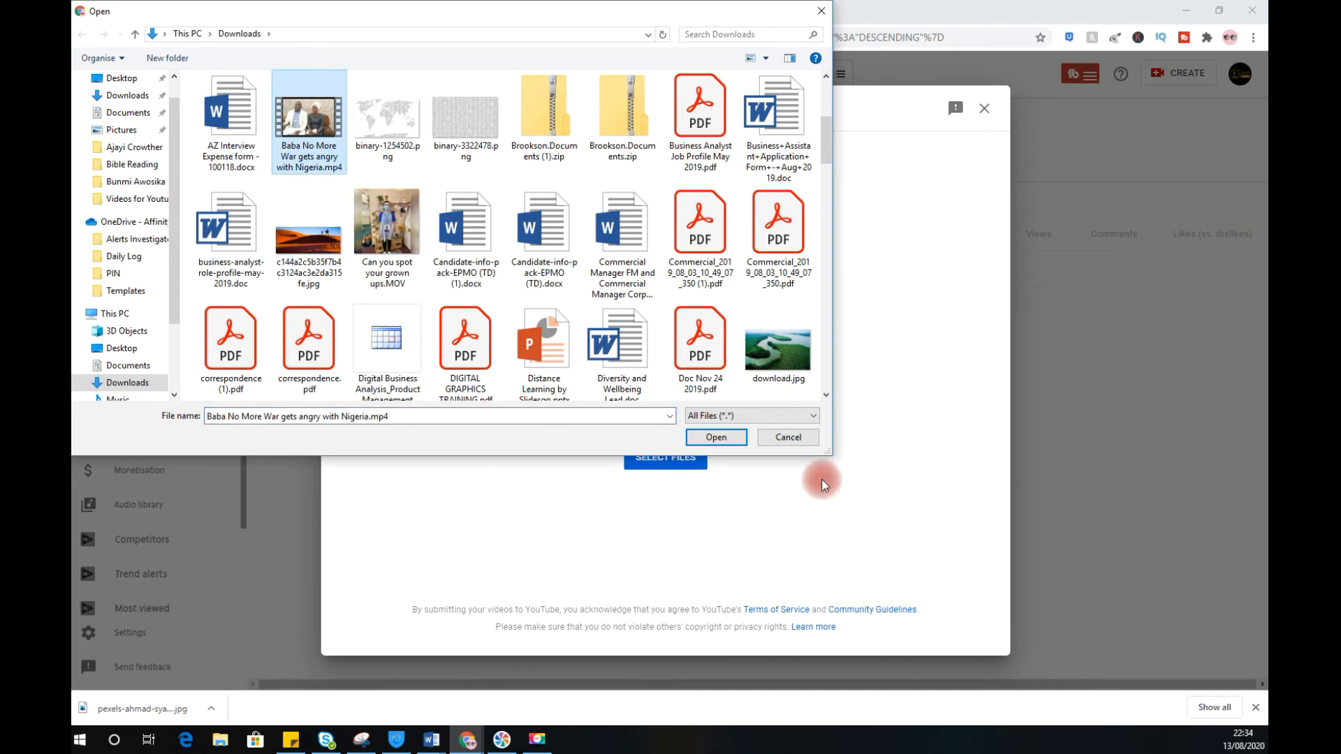
click(725, 441)
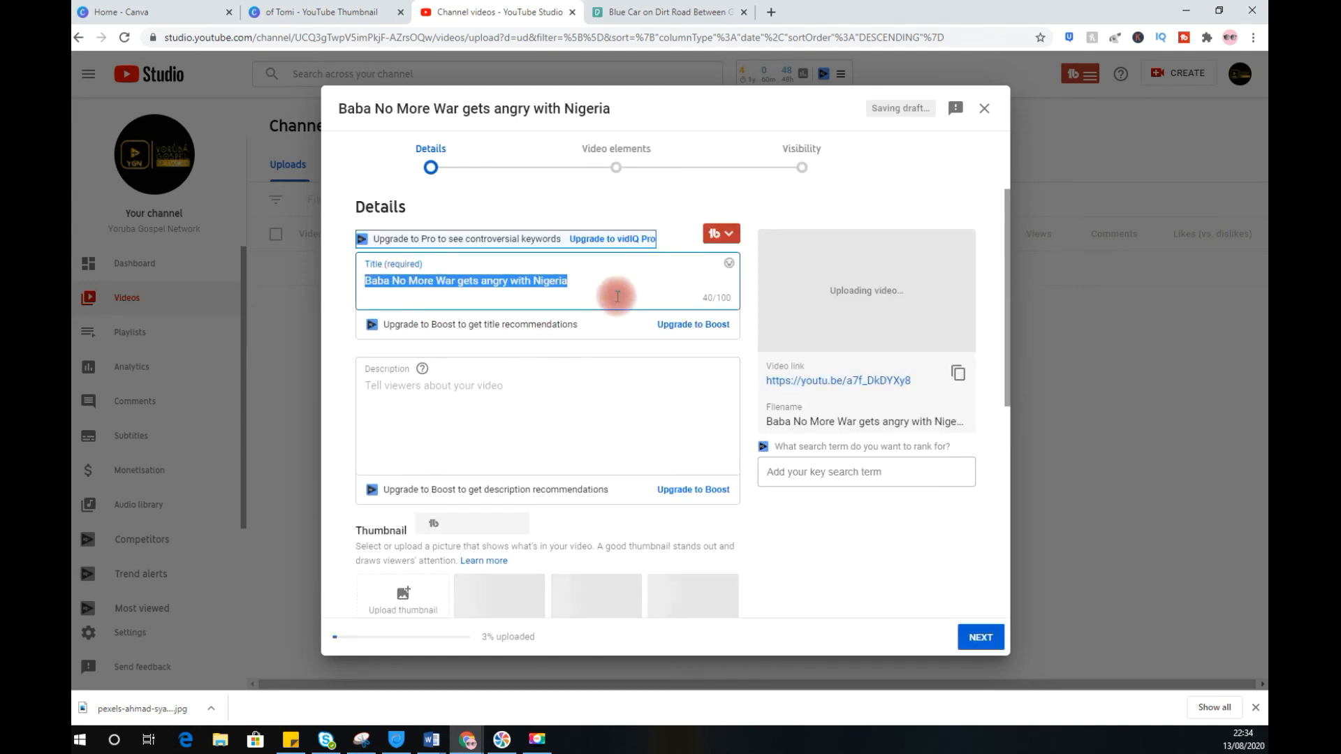
Upload the downloaded Adventures JPG as the video's custom thumbnail and review the video details.
click(554, 471)
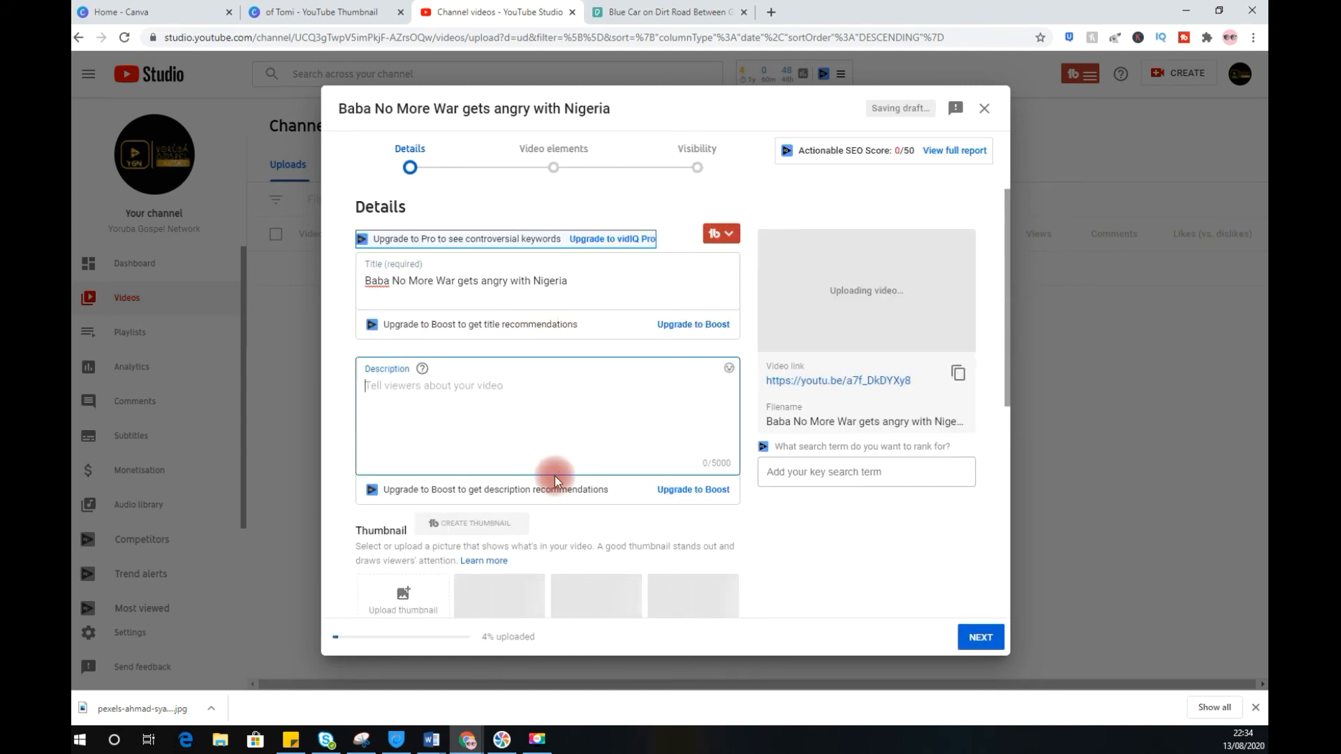
scroll(555, 476, down, 2)
scroll(564, 403, down, 1)
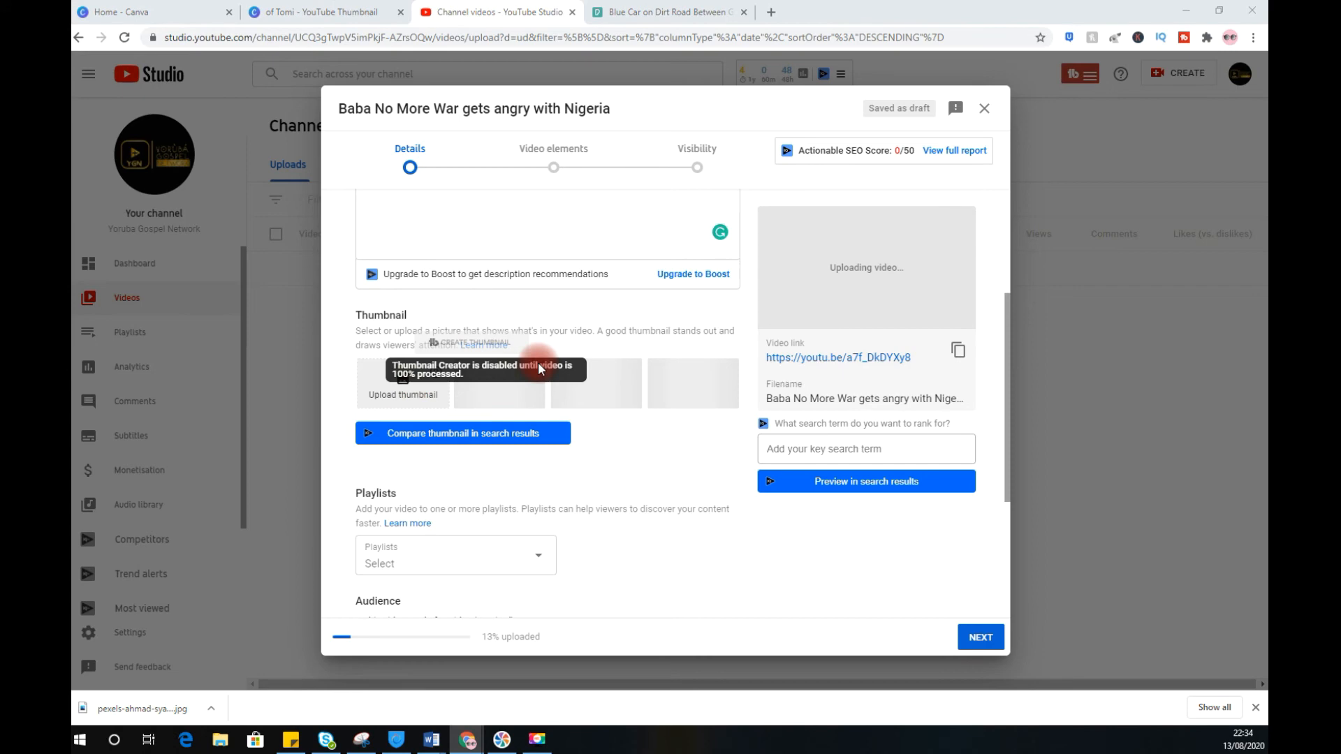
scroll(392, 217, down, 2)
scroll(393, 217, up, 2)
scroll(433, 244, down, 1)
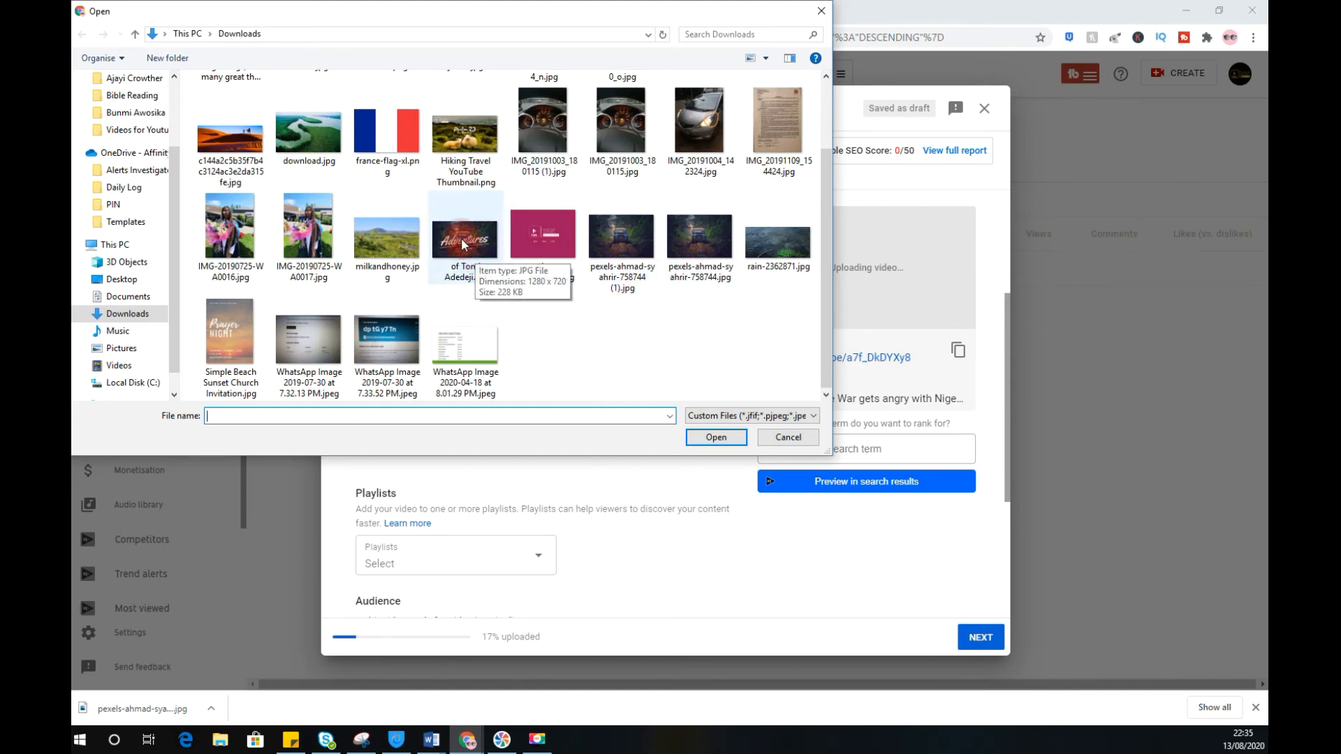
click(493, 260)
scroll(592, 272, up, 1)
scroll(592, 272, down, 1)
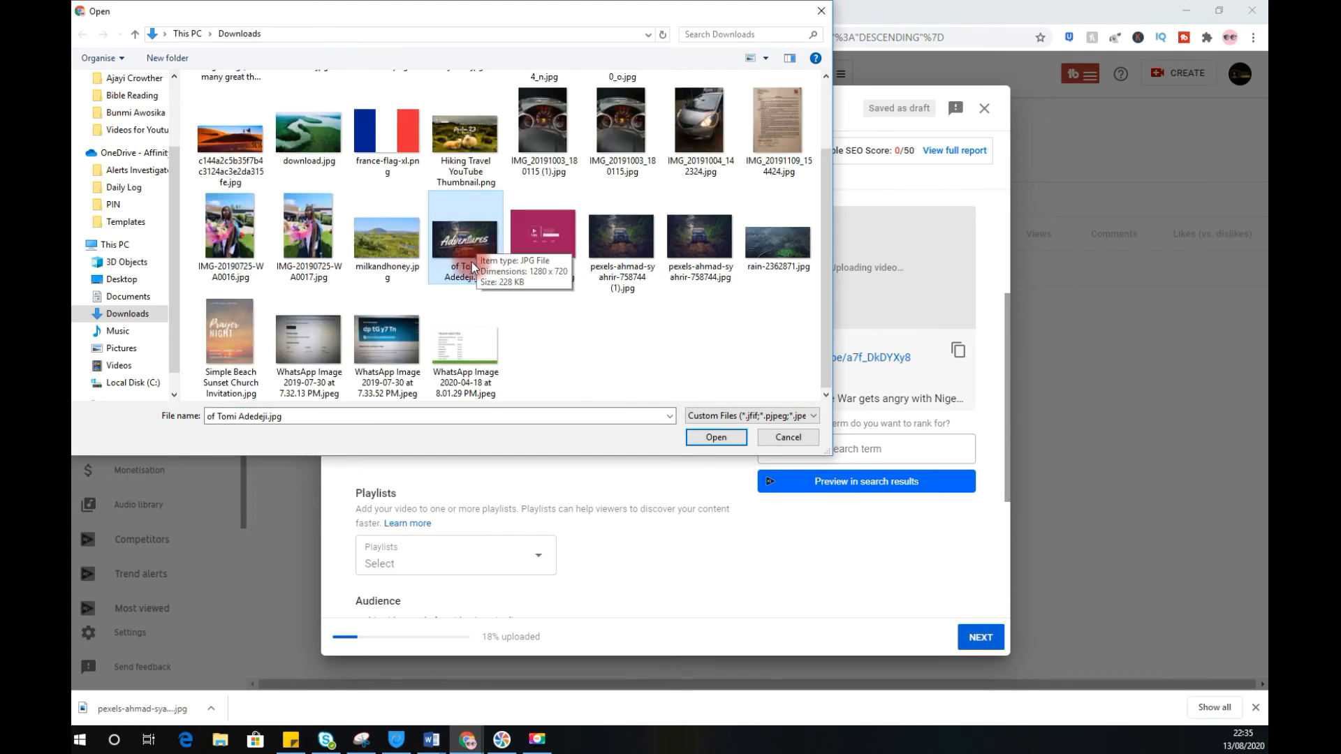
click(719, 440)
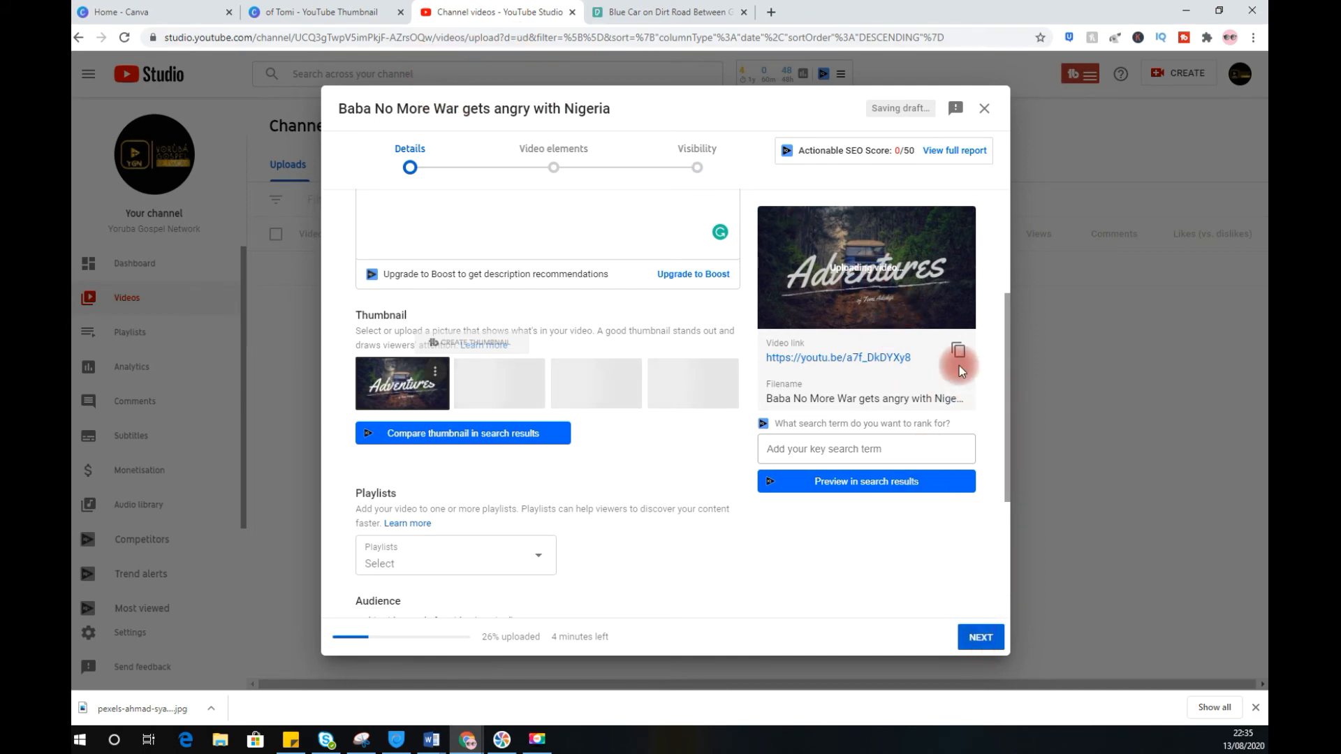
scroll(453, 368, down, 4)
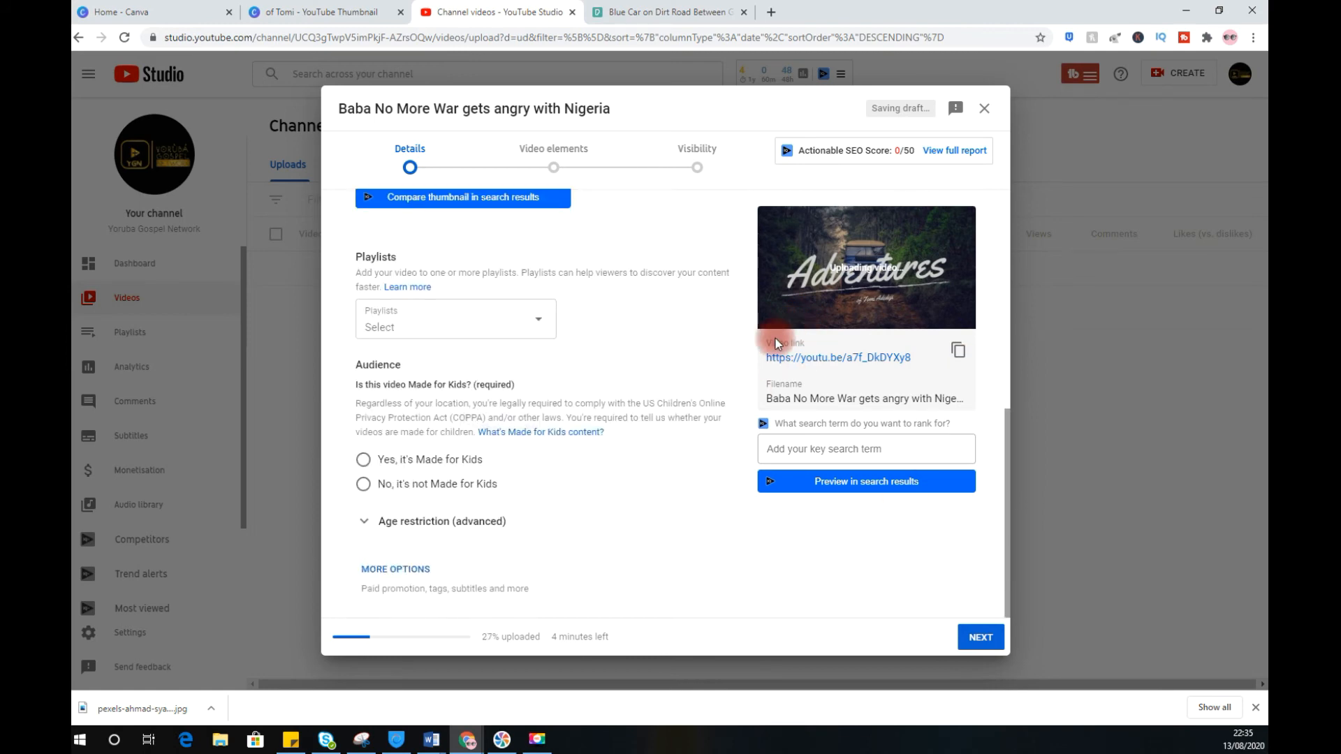
scroll(773, 338, up, 6)
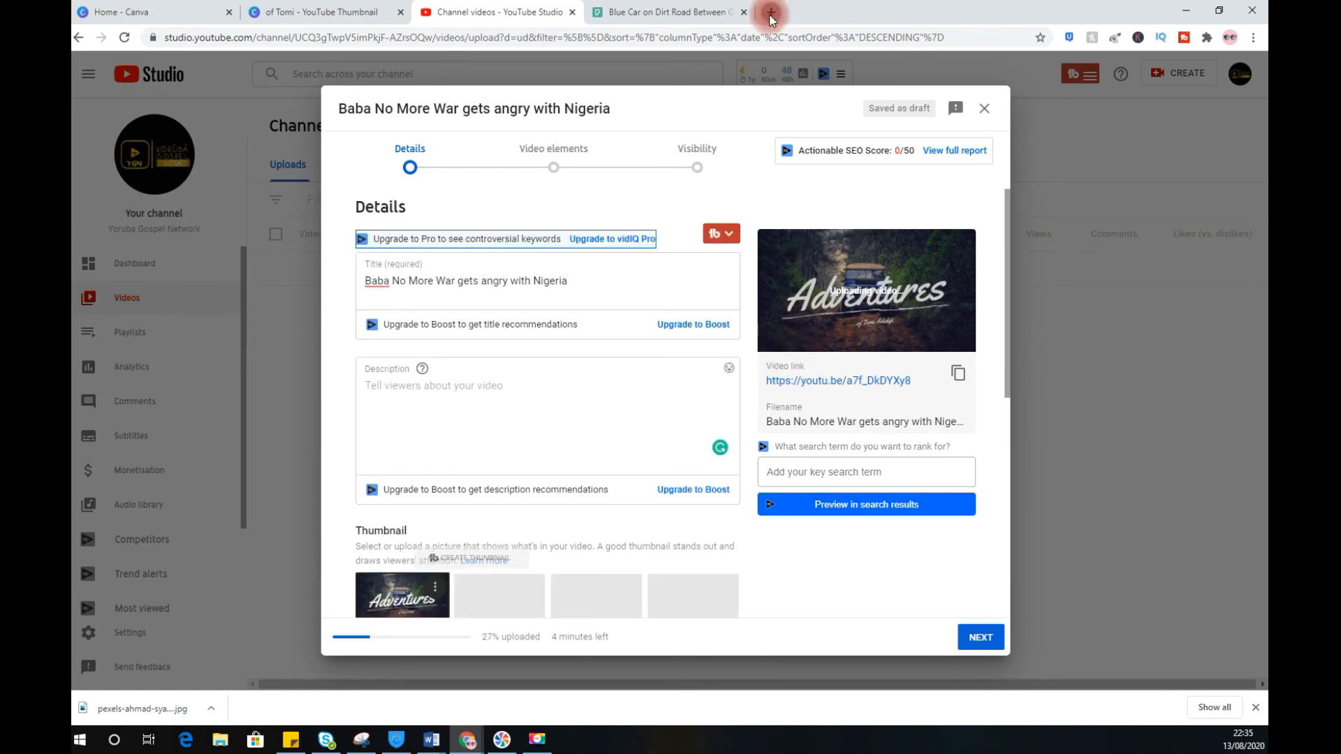
Open YouTube in a new browser tab, go to the channel page and examine the thumbnails of its uploads.
click(771, 14)
click(746, 35)
text(yo)
key(Return)
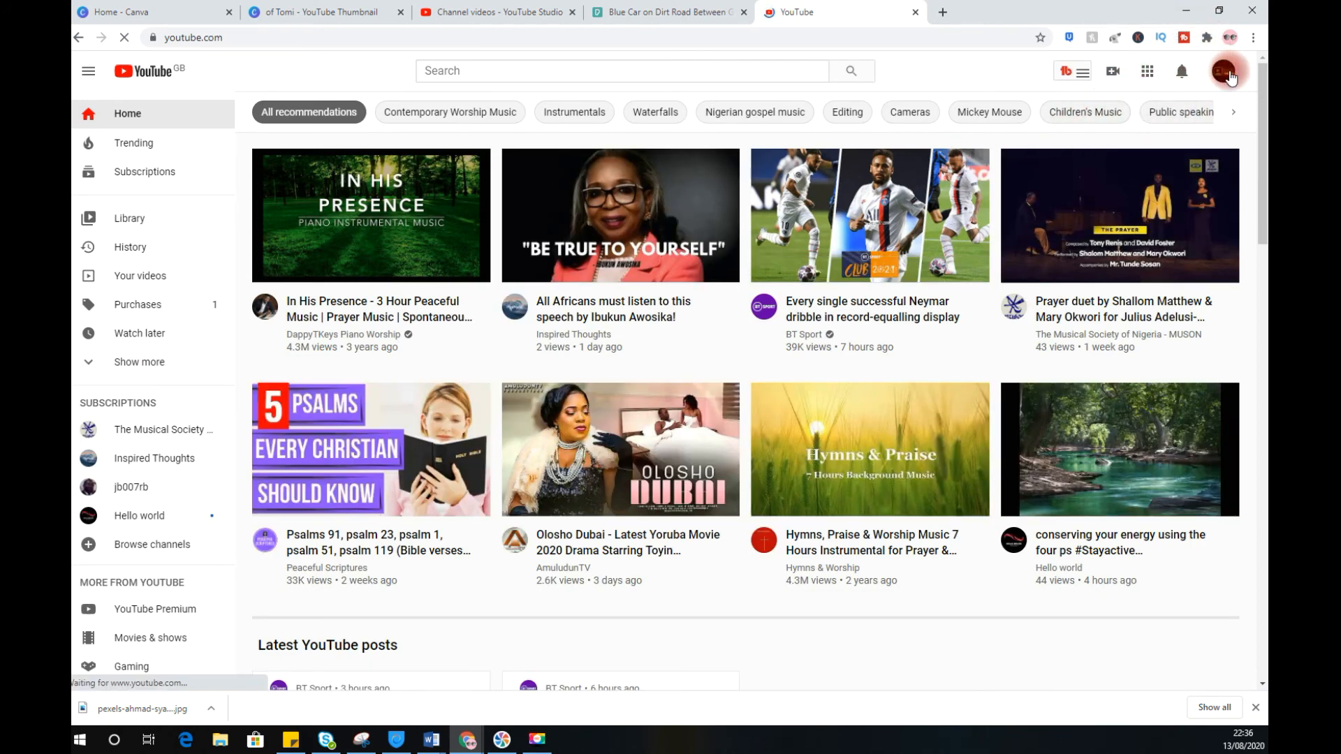
click(1228, 74)
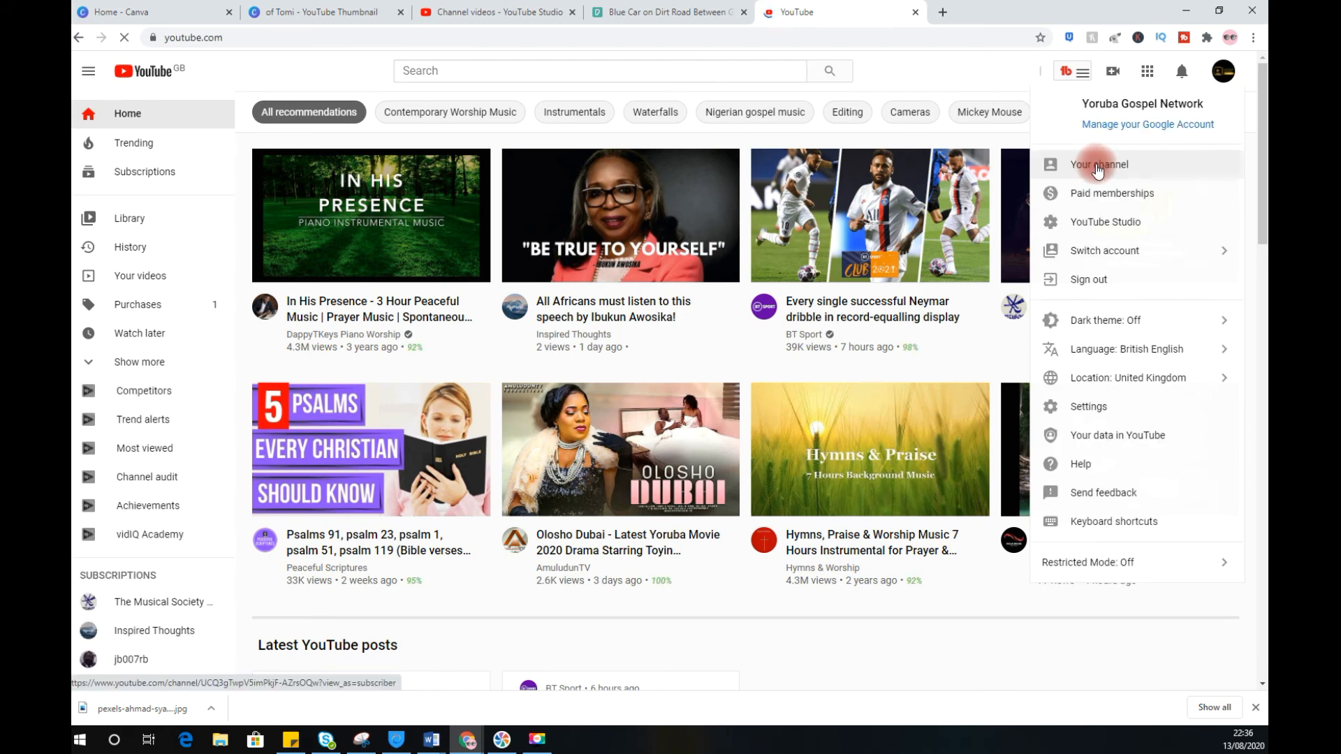
click(1117, 168)
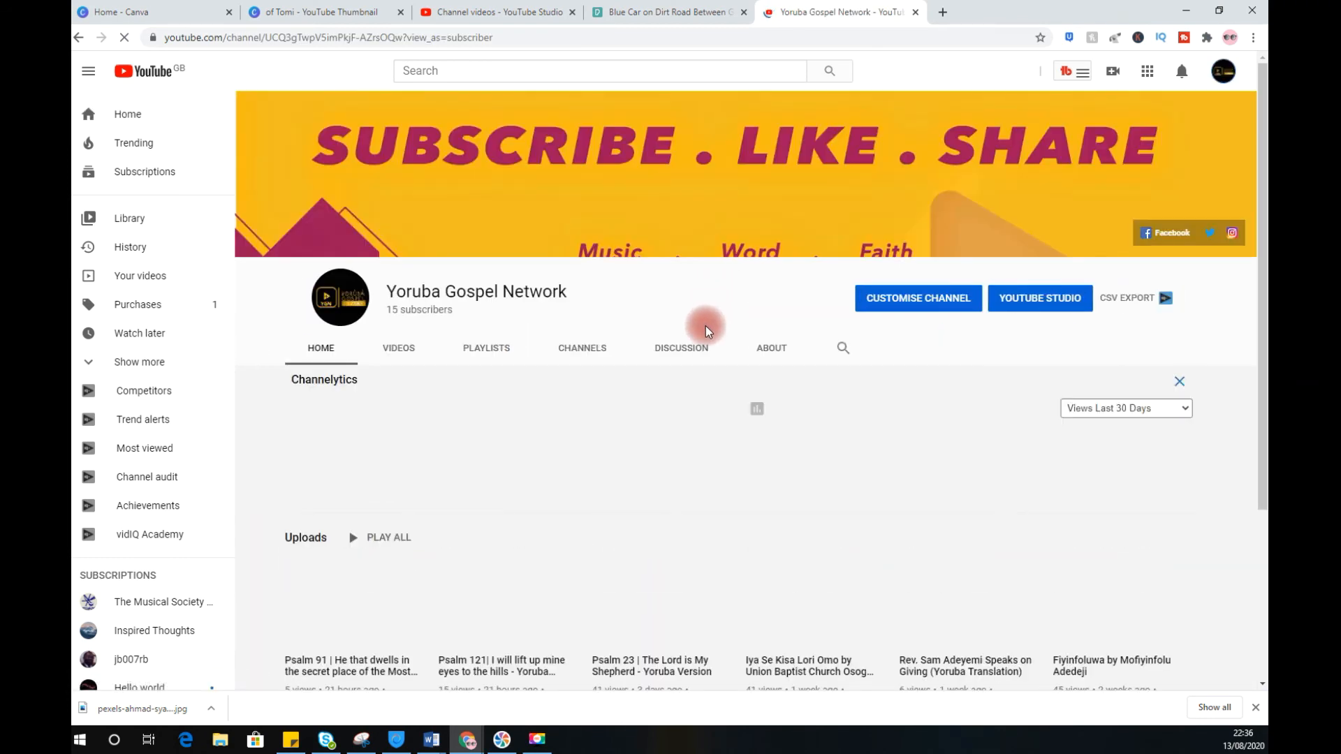
scroll(690, 378, down, 2)
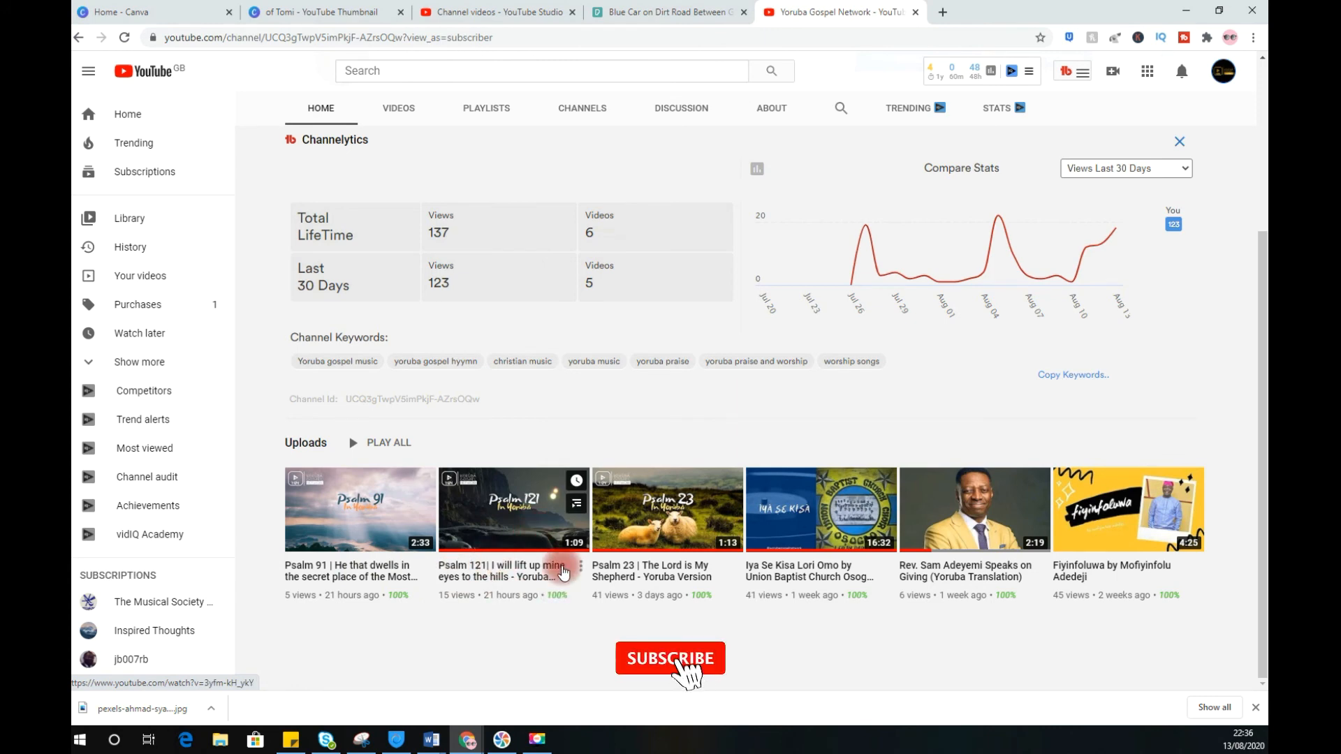
click(497, 520)
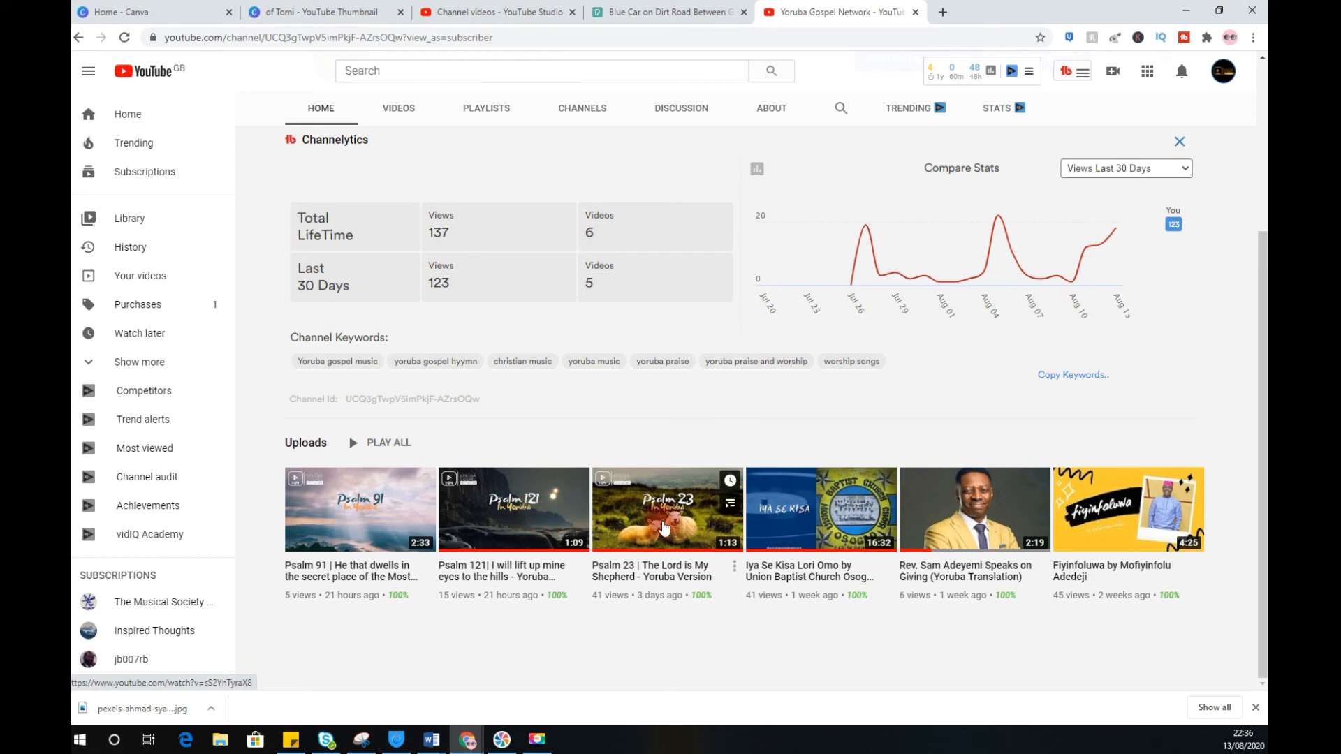
click(564, 578)
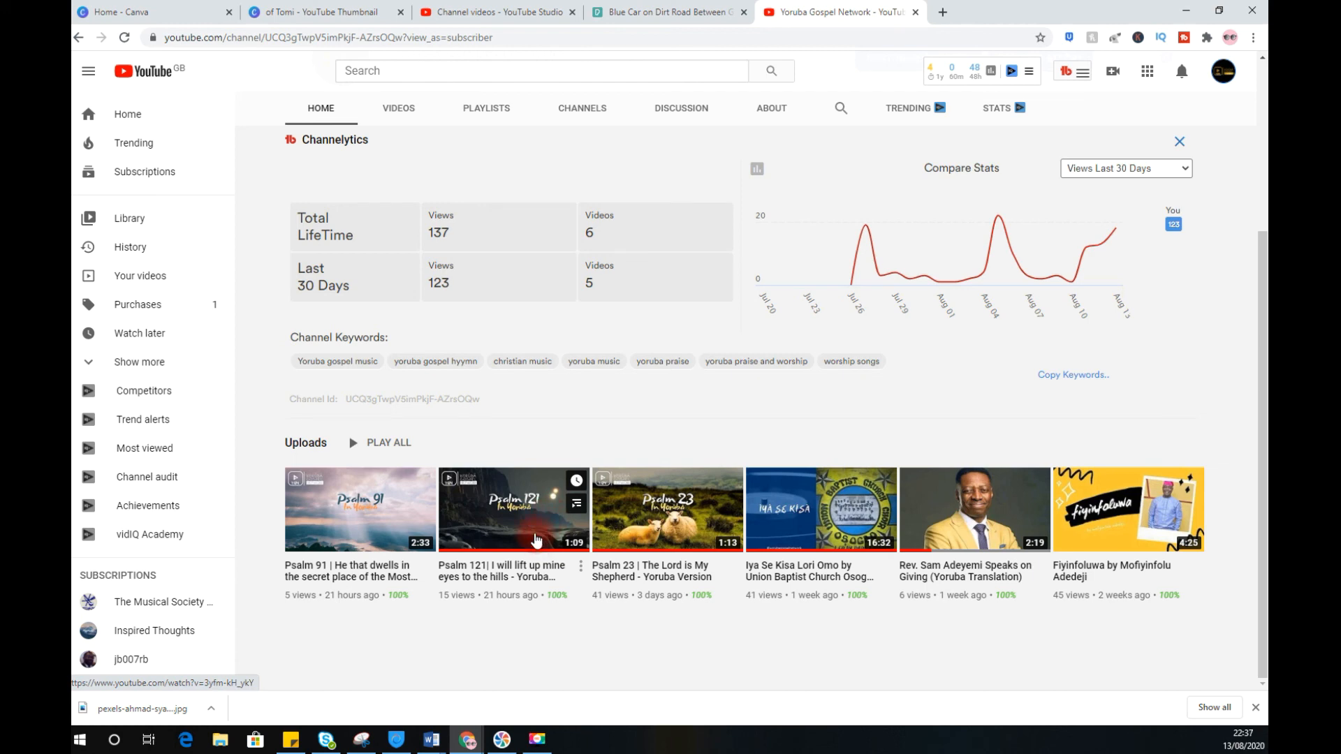
Switch to Pexels and close the blue car photo to view the adventure search results.
click(602, 15)
click(308, 12)
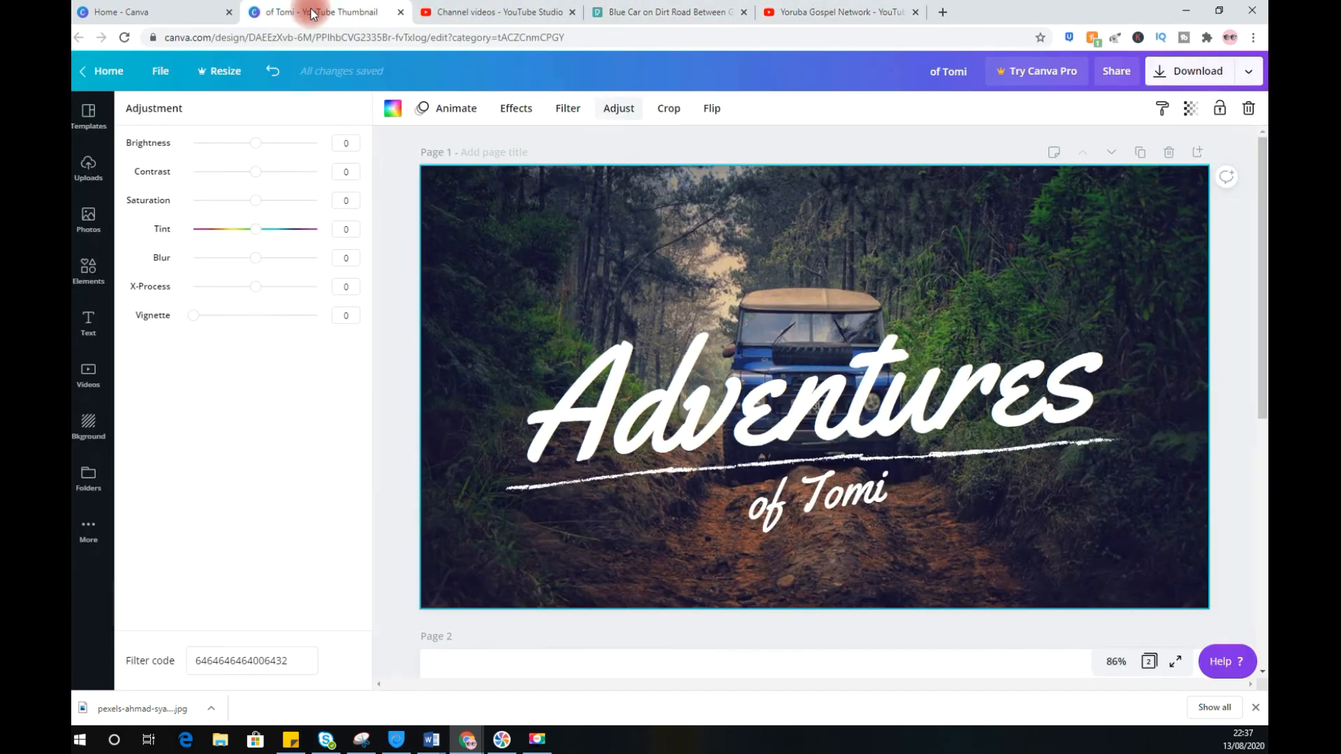
click(649, 9)
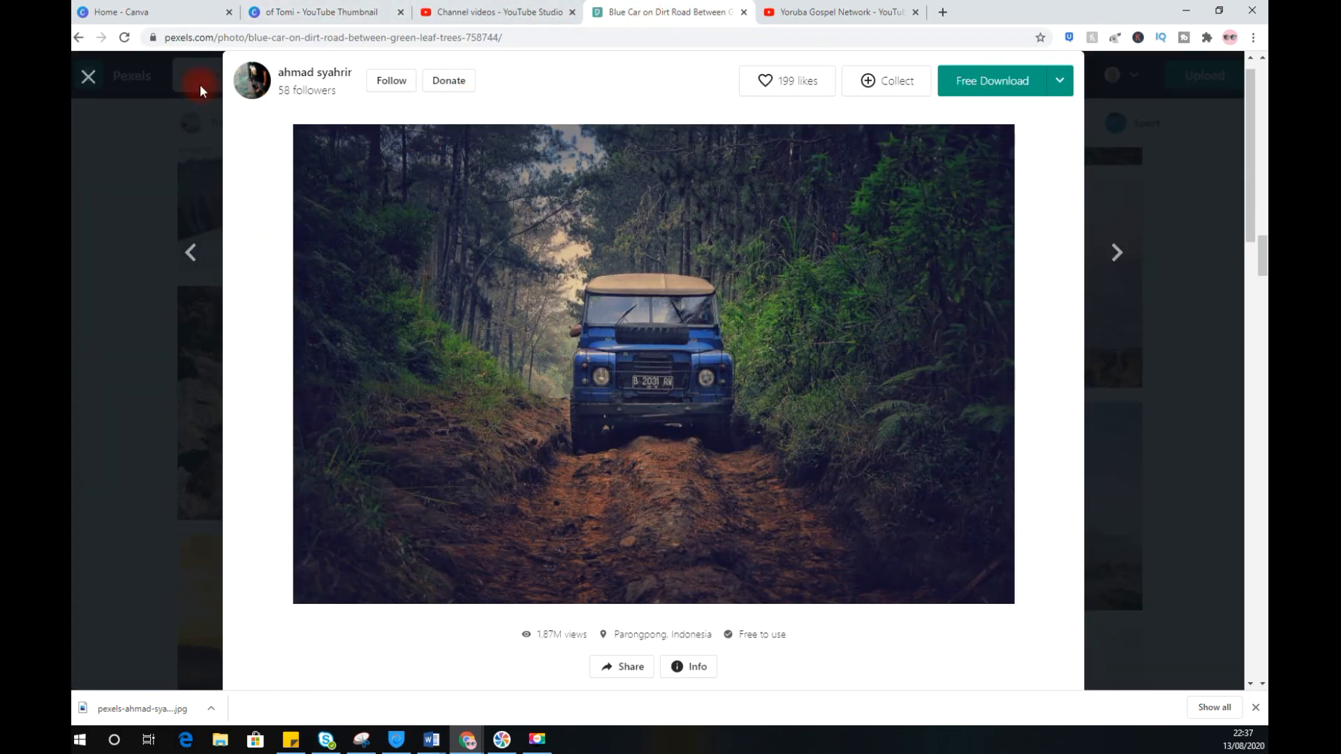
click(89, 77)
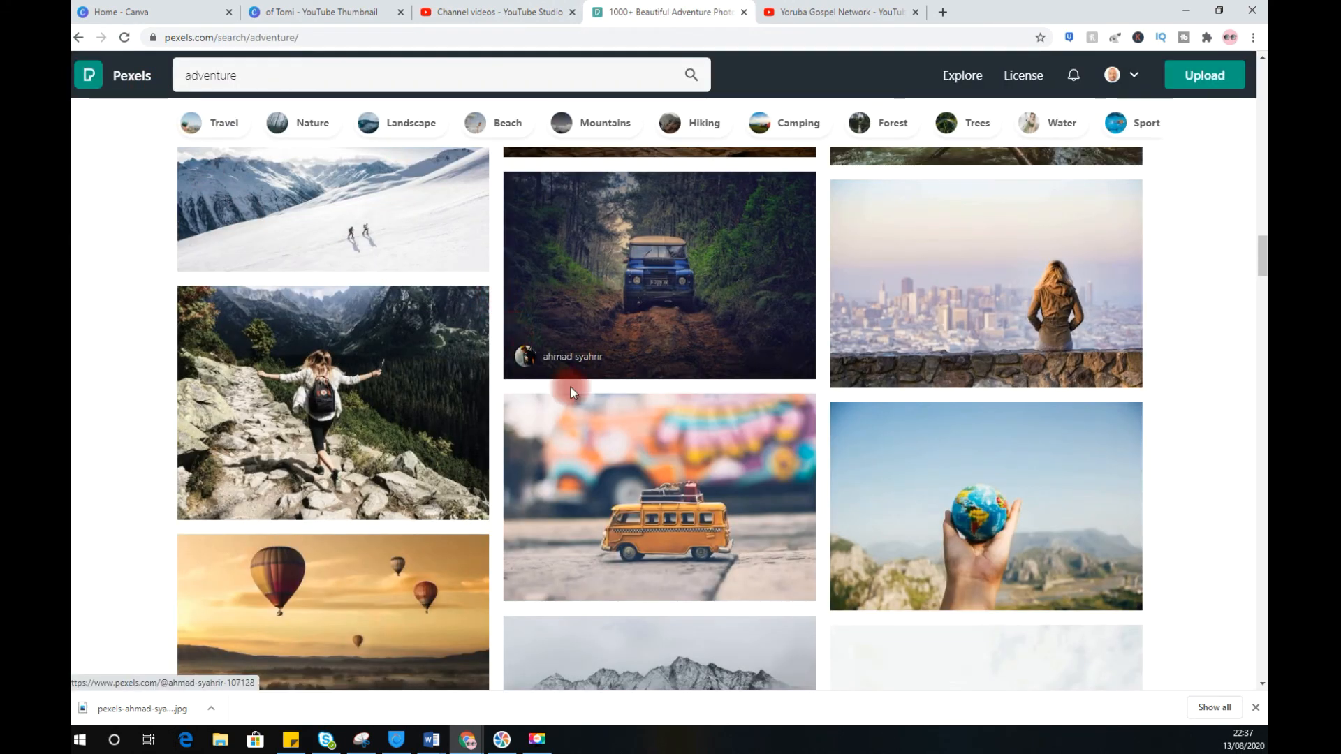
Return to the Canva thumbnail design and view the available elements and templates.
click(349, 12)
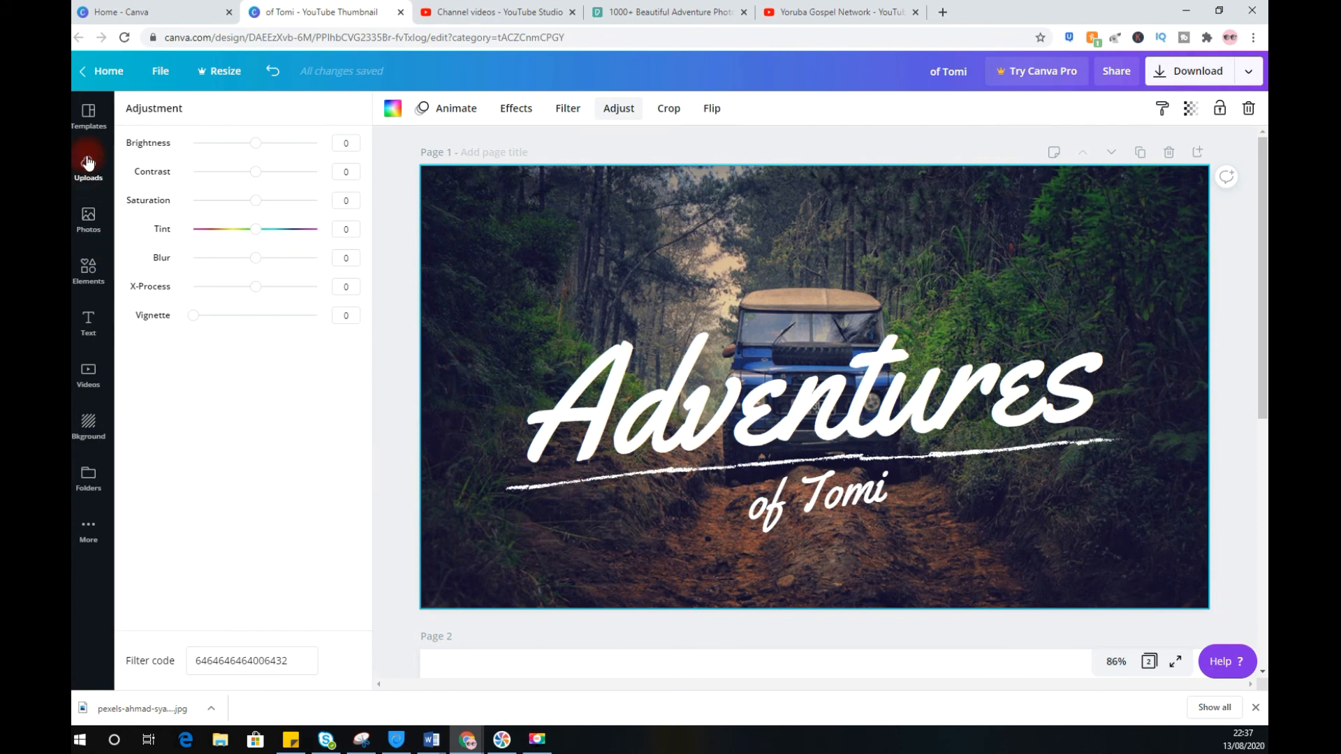
click(87, 277)
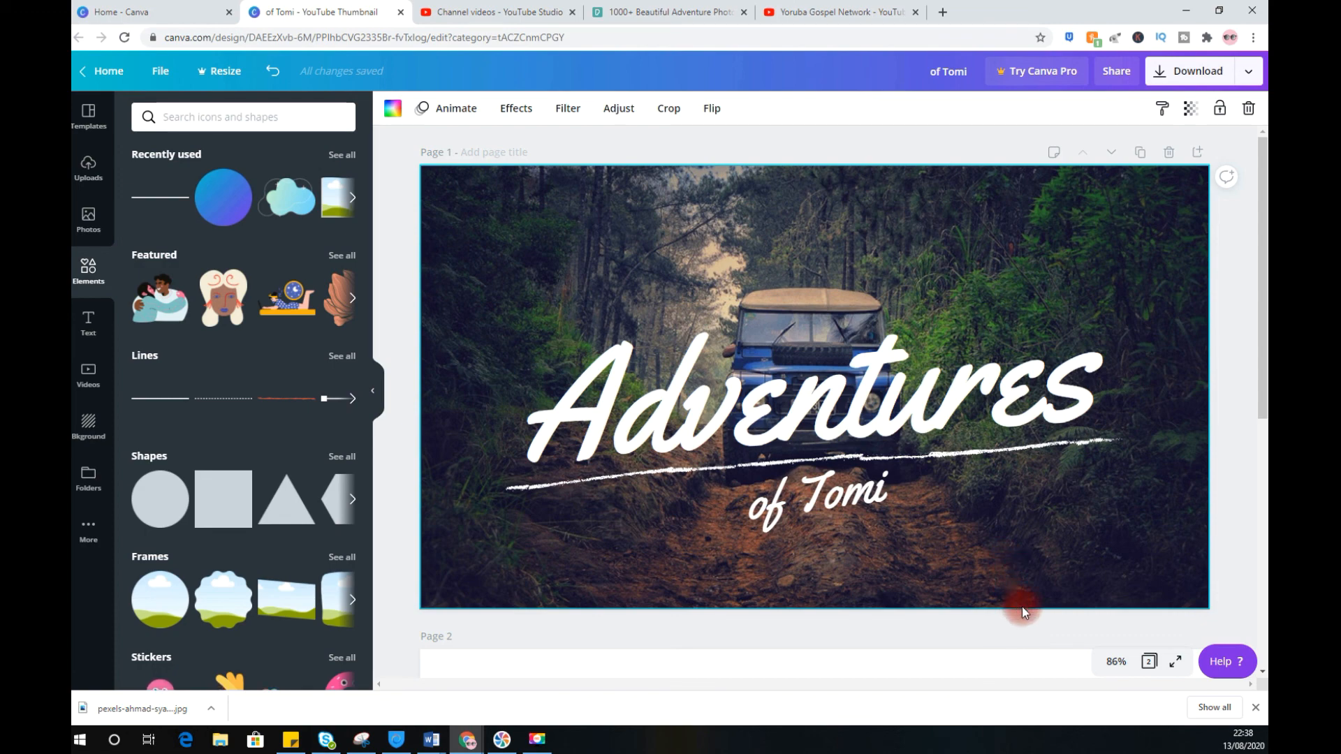
click(1034, 626)
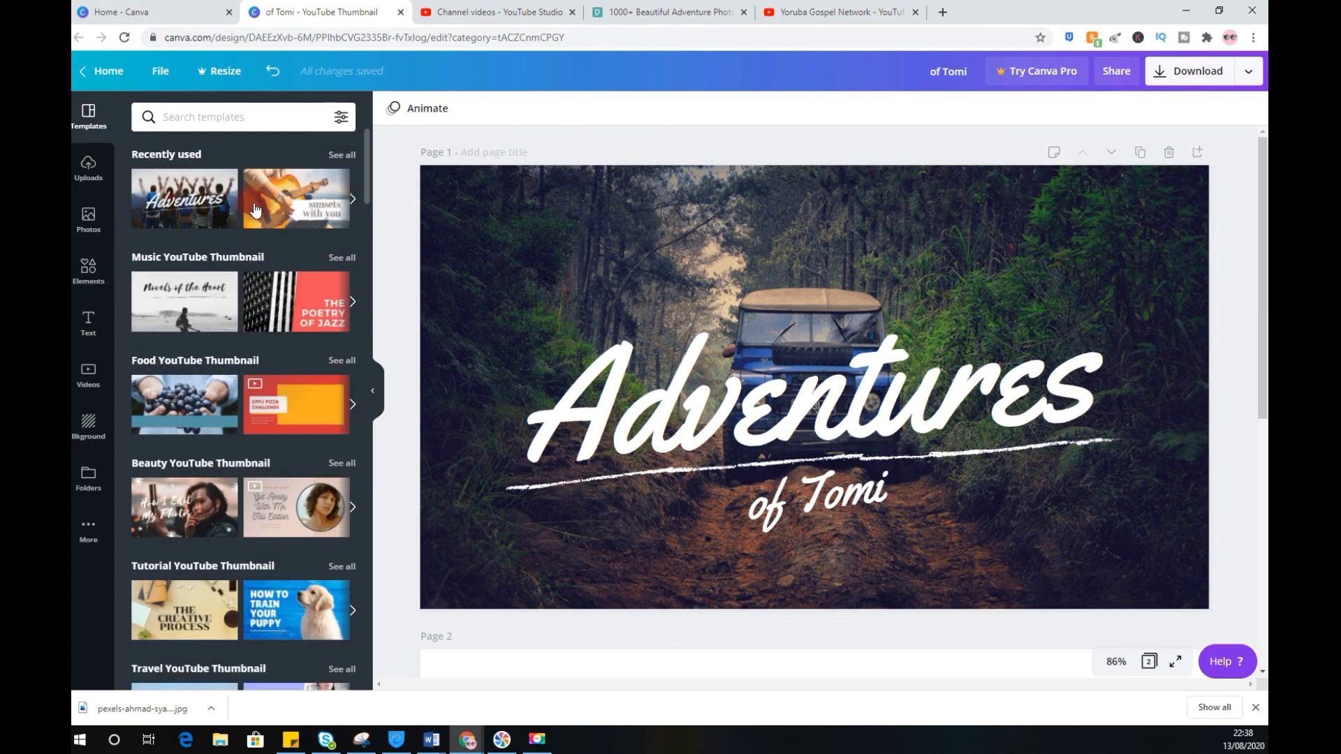
click(79, 425)
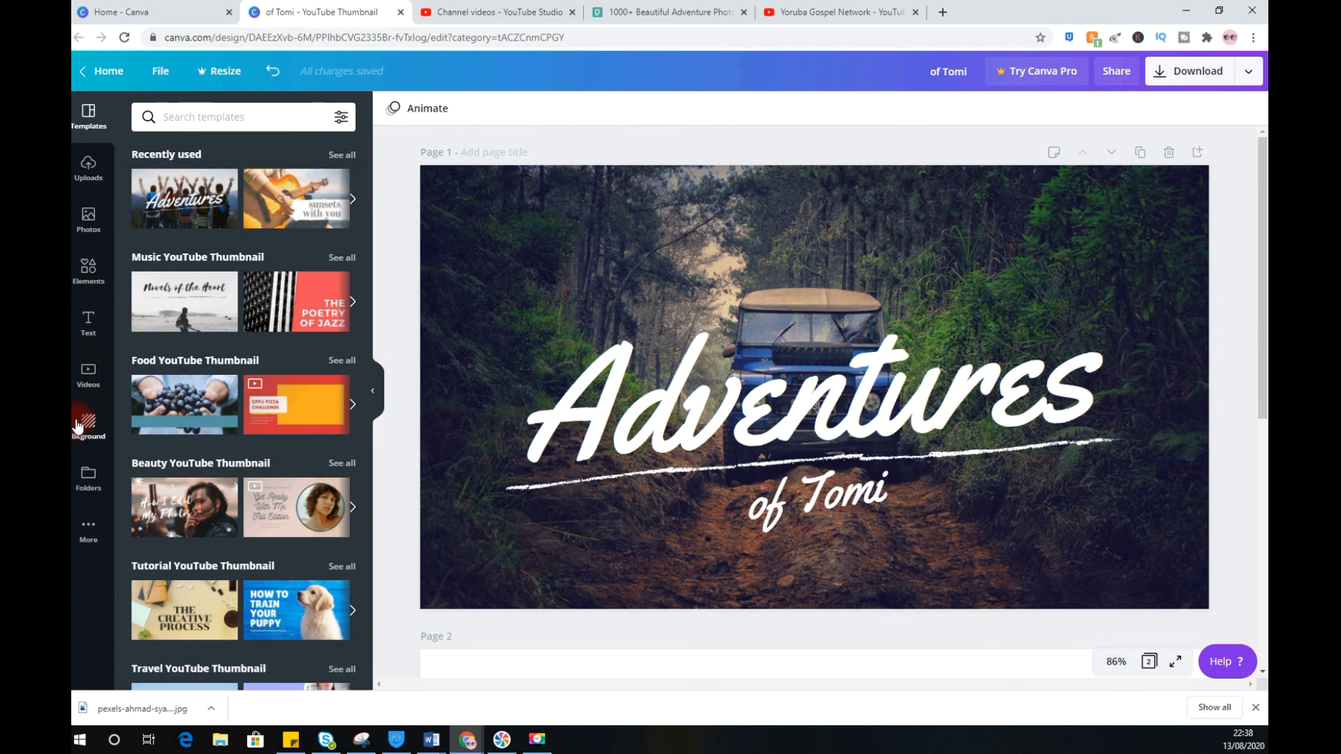
Leave the design editor for the Canva home page and look through the design types and saved designs.
click(105, 72)
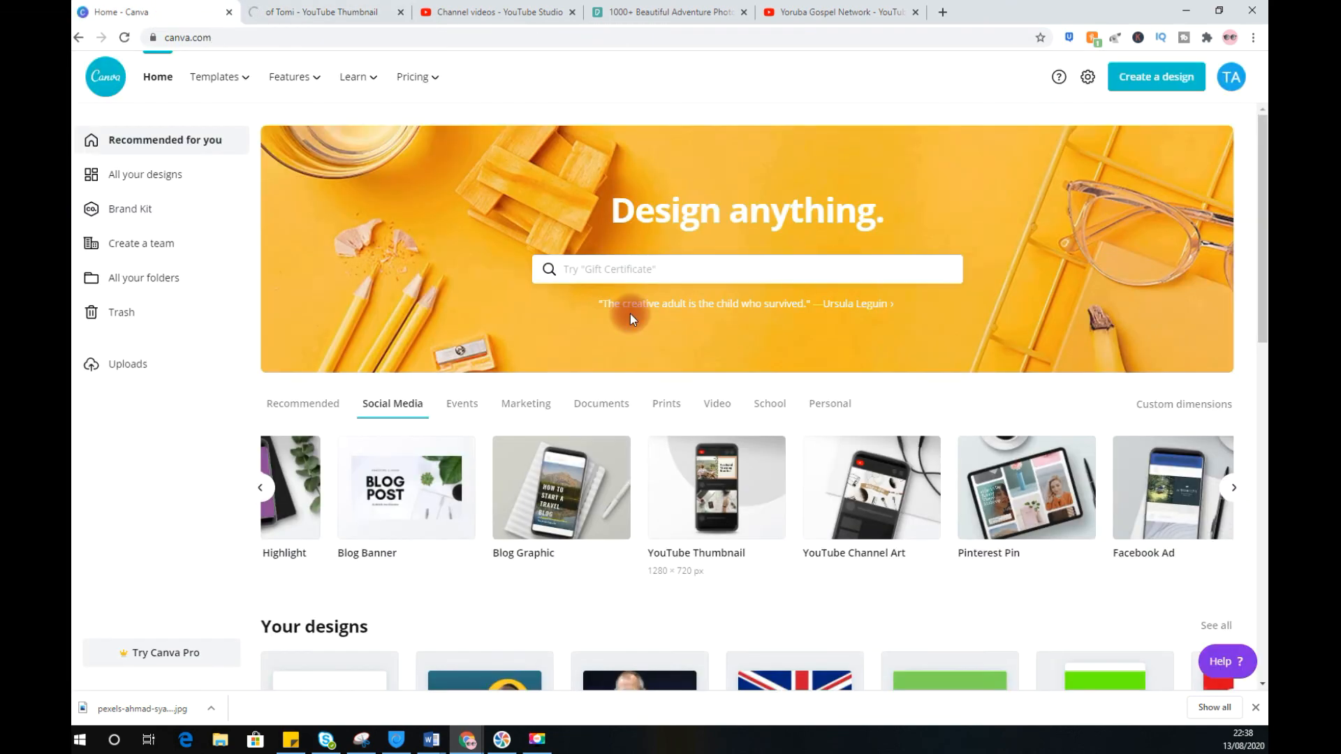
scroll(711, 479, down, 5)
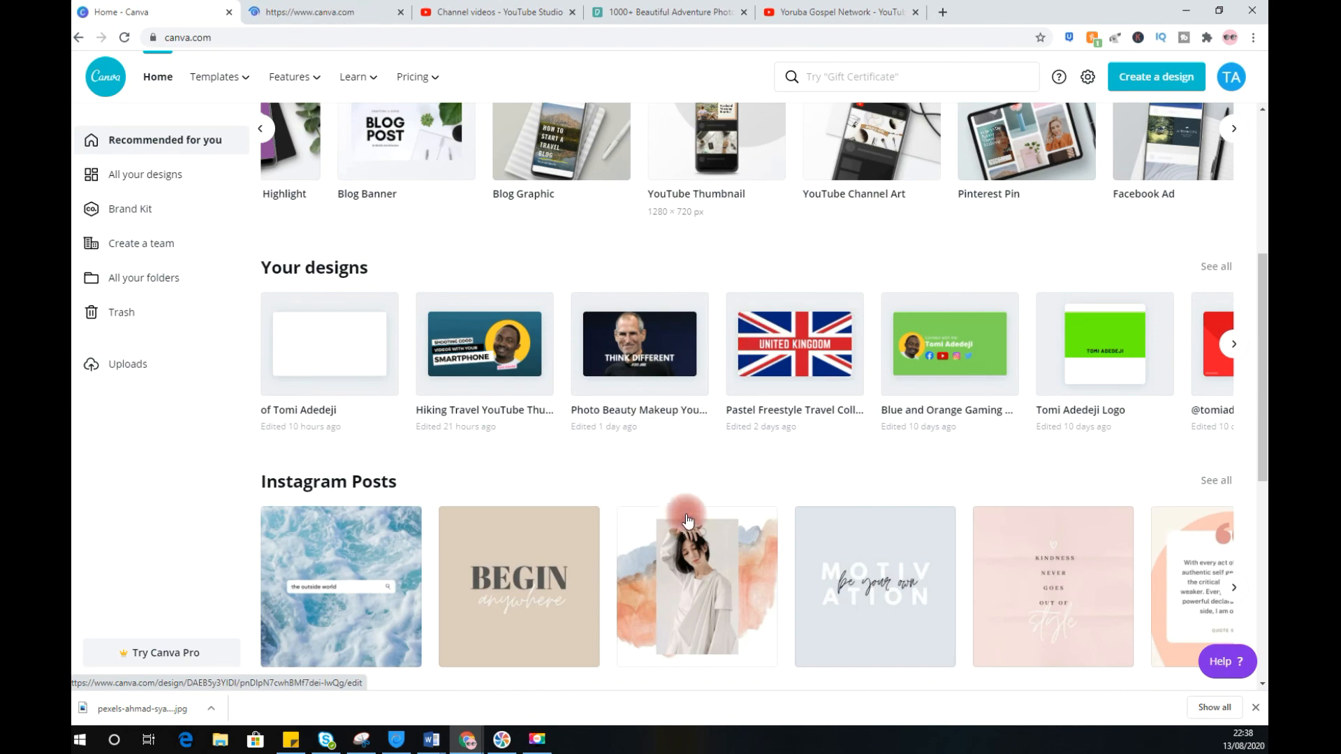
scroll(685, 489, down, 3)
scroll(685, 518, down, 3)
scroll(690, 498, up, 9)
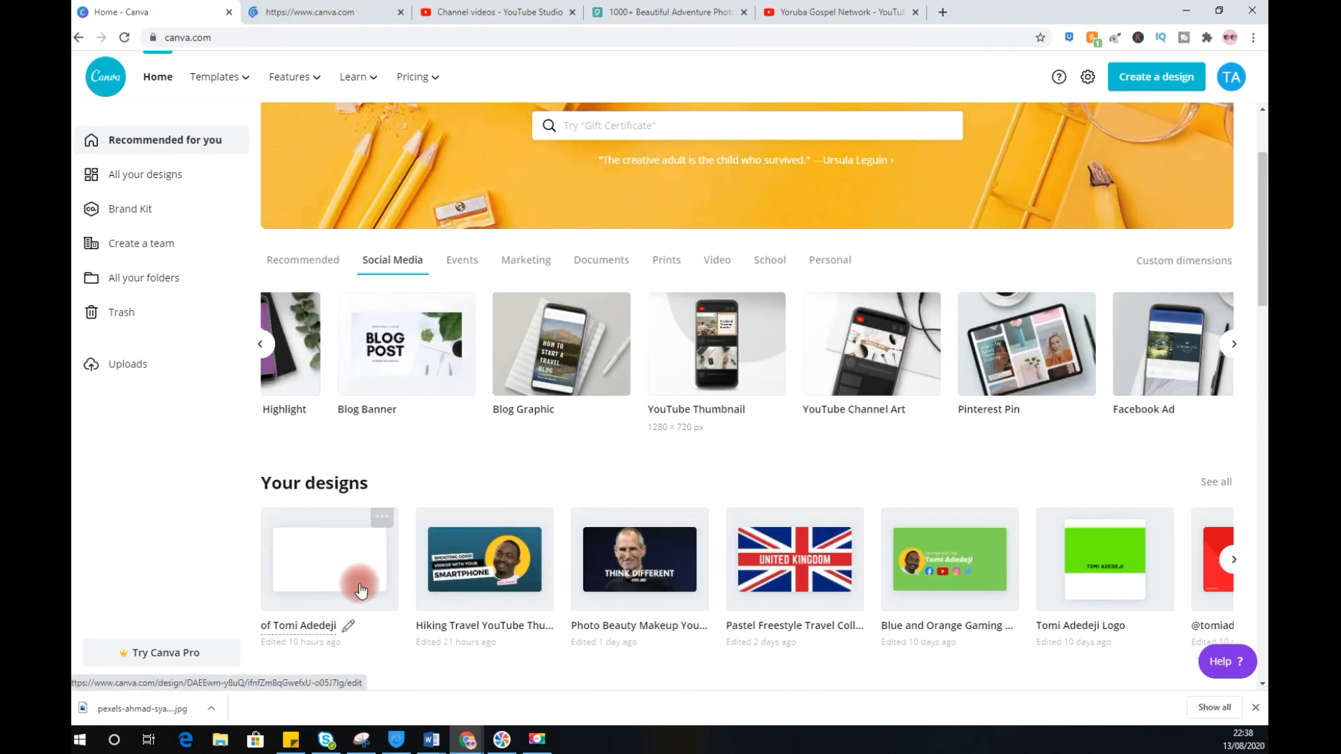
click(352, 17)
click(164, 13)
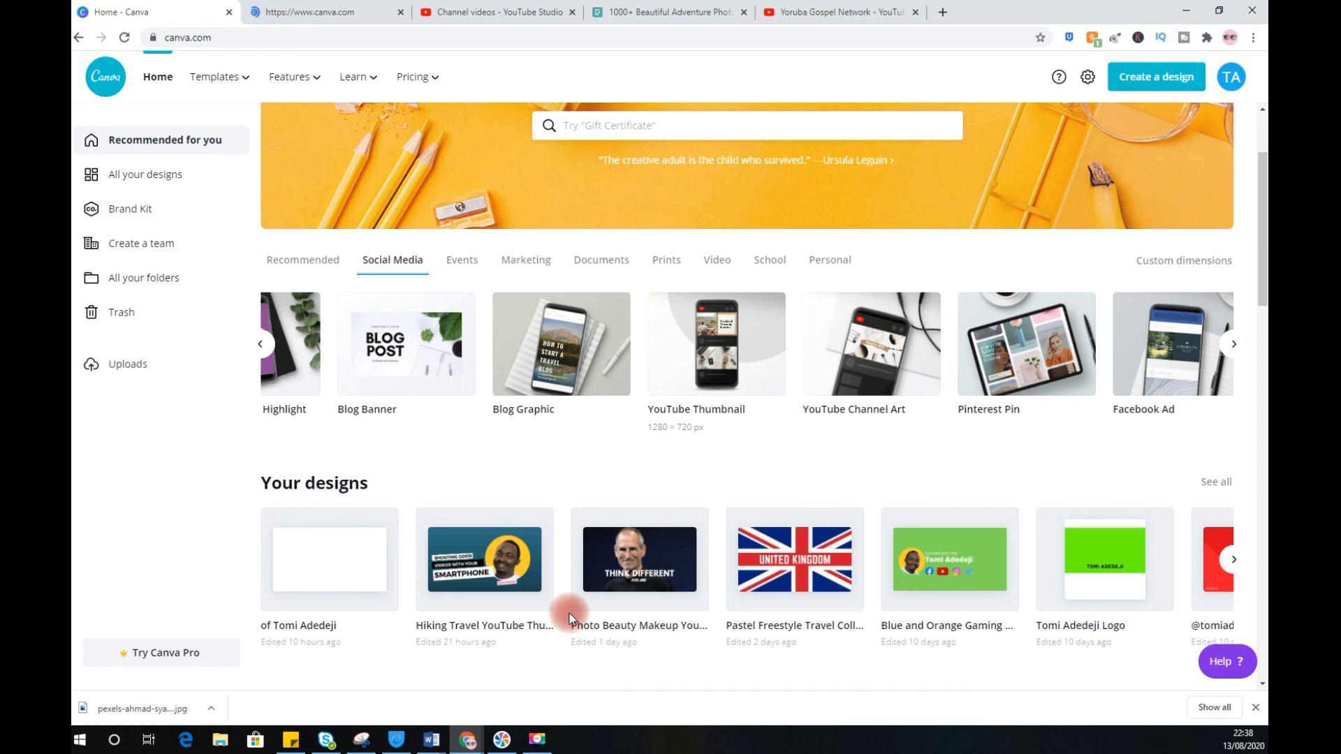
scroll(111, 433, up, 1)
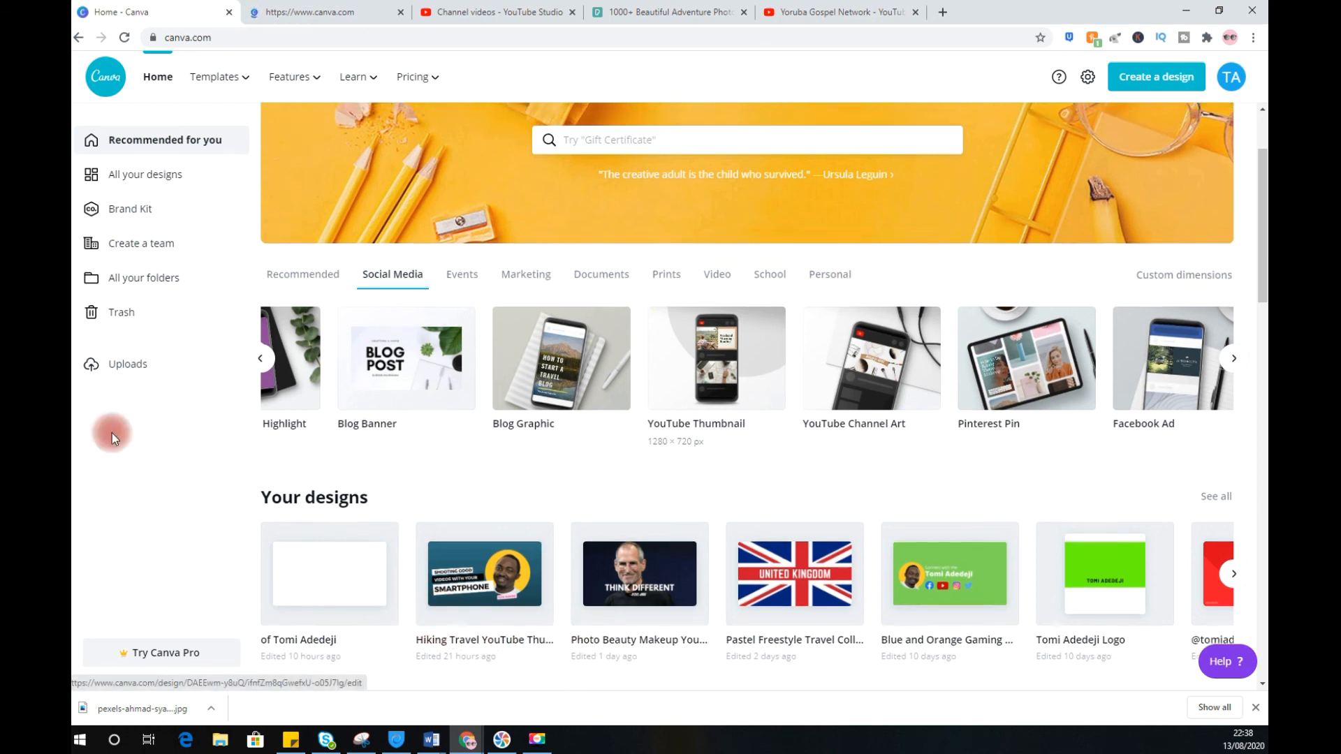